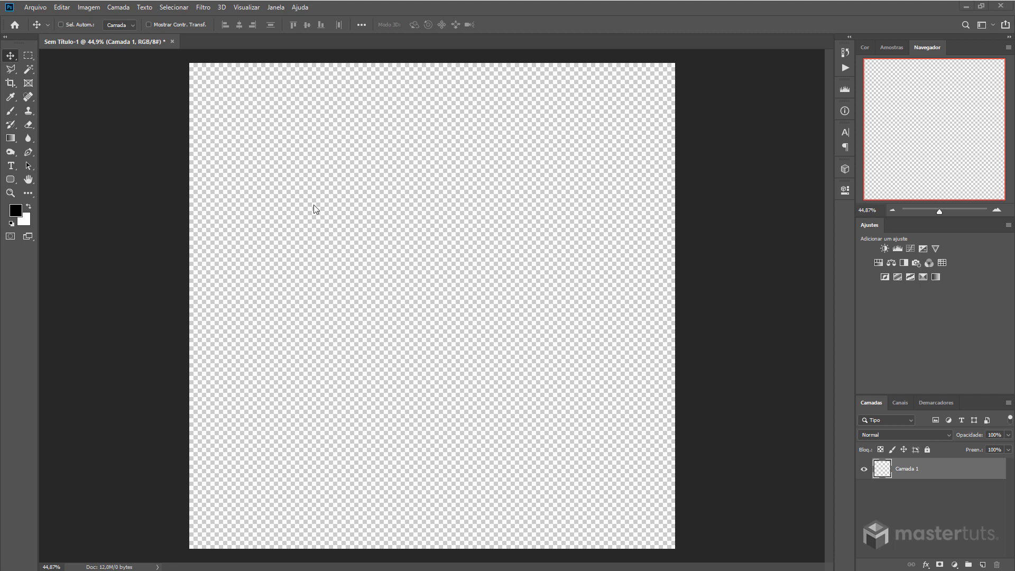
Step: Fill Camada 1 with neutral grey by setting the foreground colour's brightness to 50% (808080)
click(16, 211)
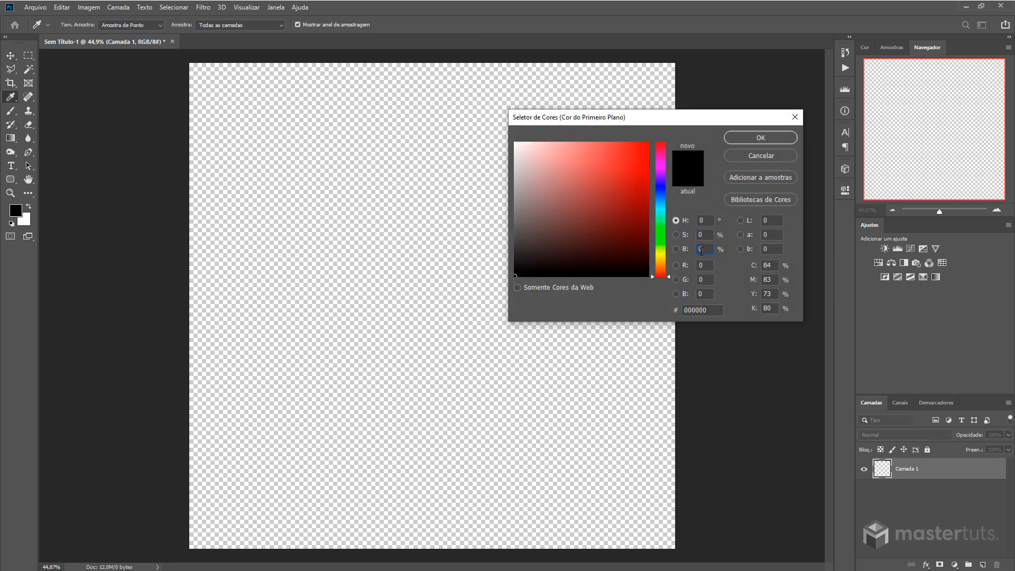
text(50)
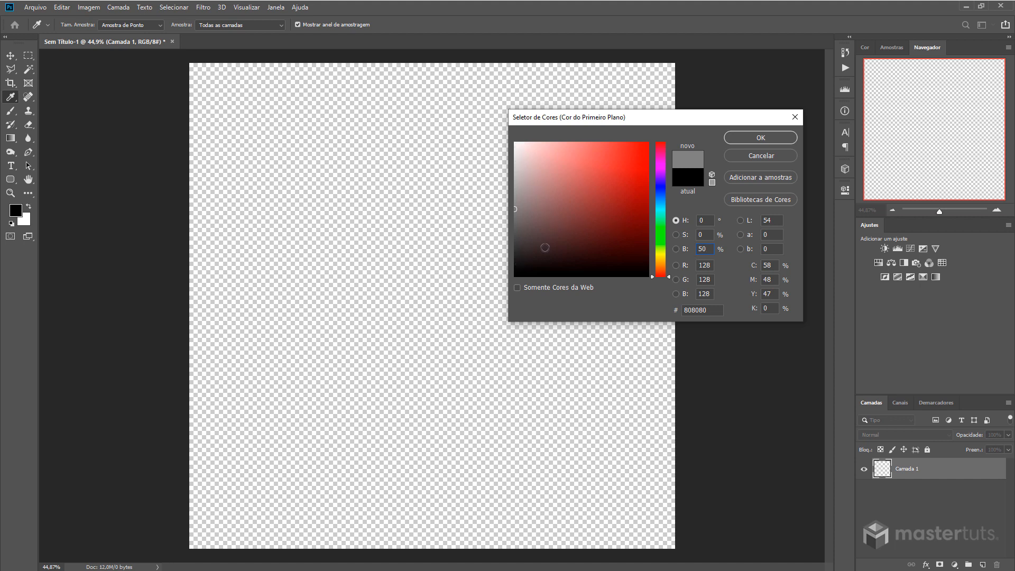
click(773, 137)
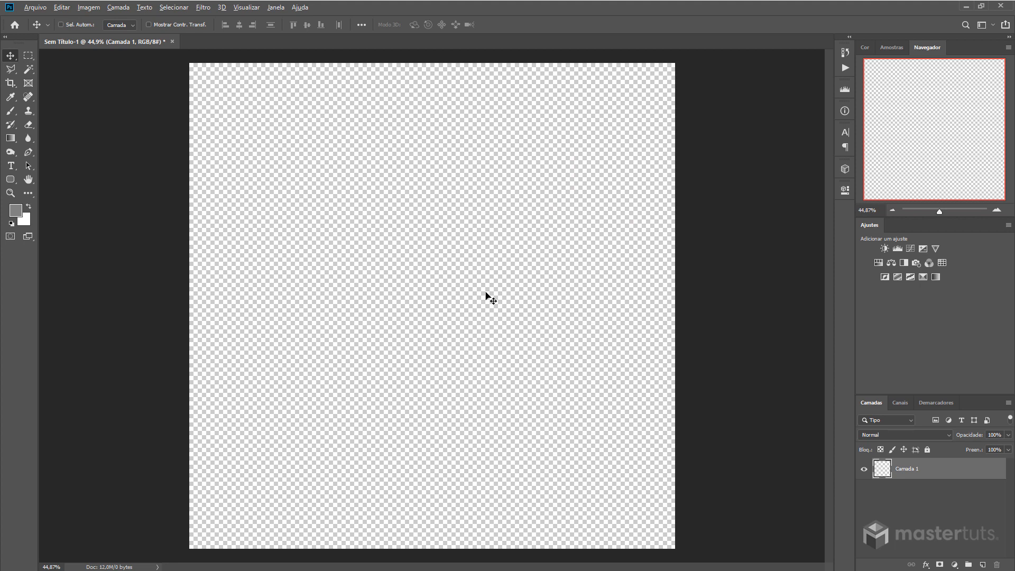
key(alt+BackSpace)
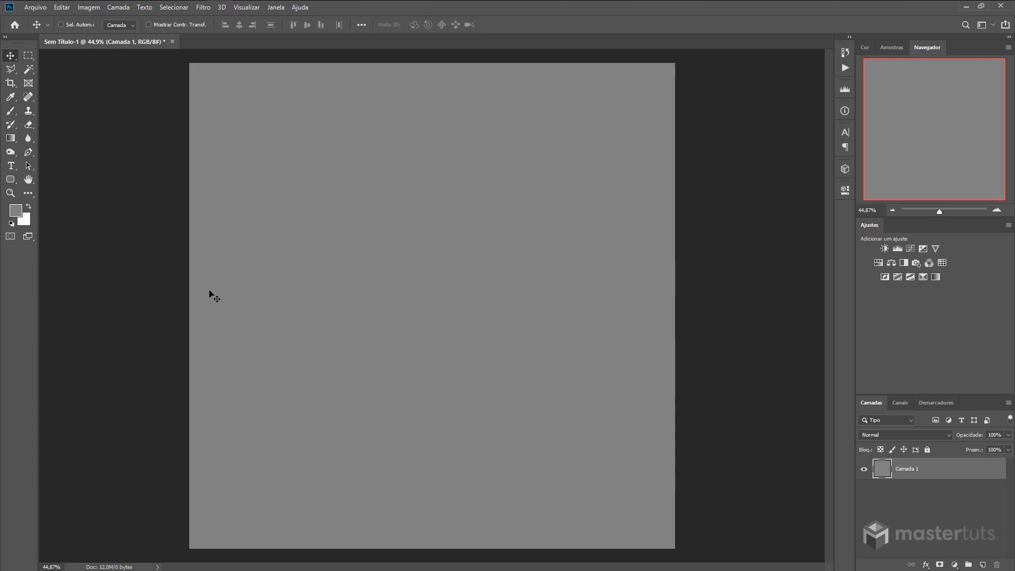
Step: Using a hard round brush of 416 px, paint a black dot in the canvas's upper-left area and a white dot in the lower-right area
click(12, 223)
click(13, 114)
right_click(328, 208)
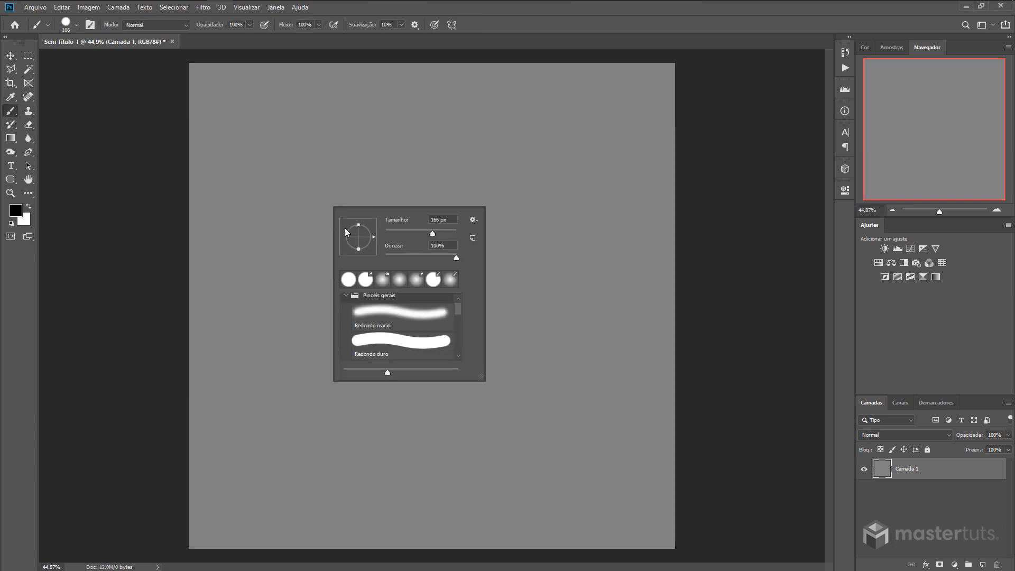
drag(442, 231, 446, 232)
click(311, 162)
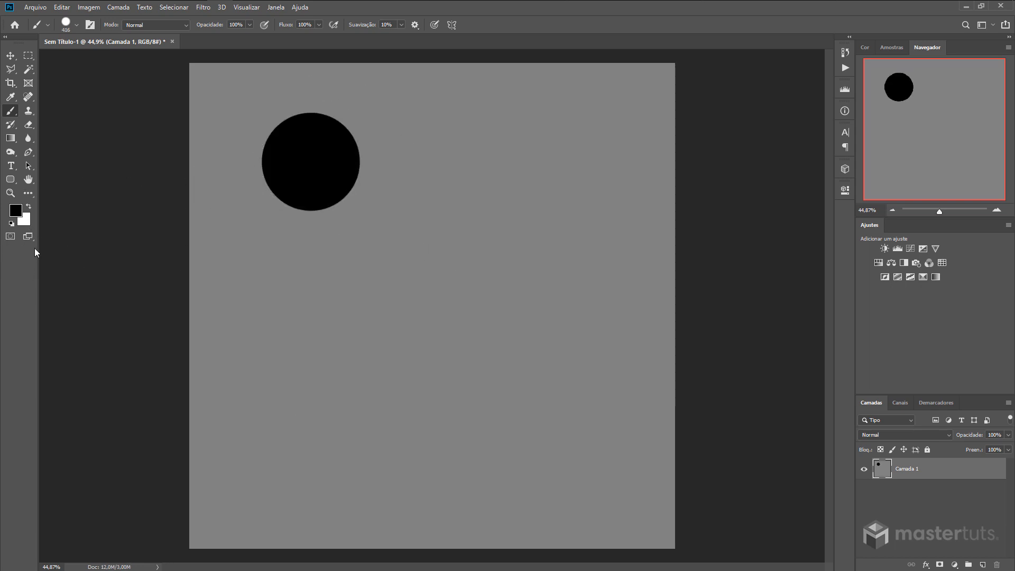
click(29, 207)
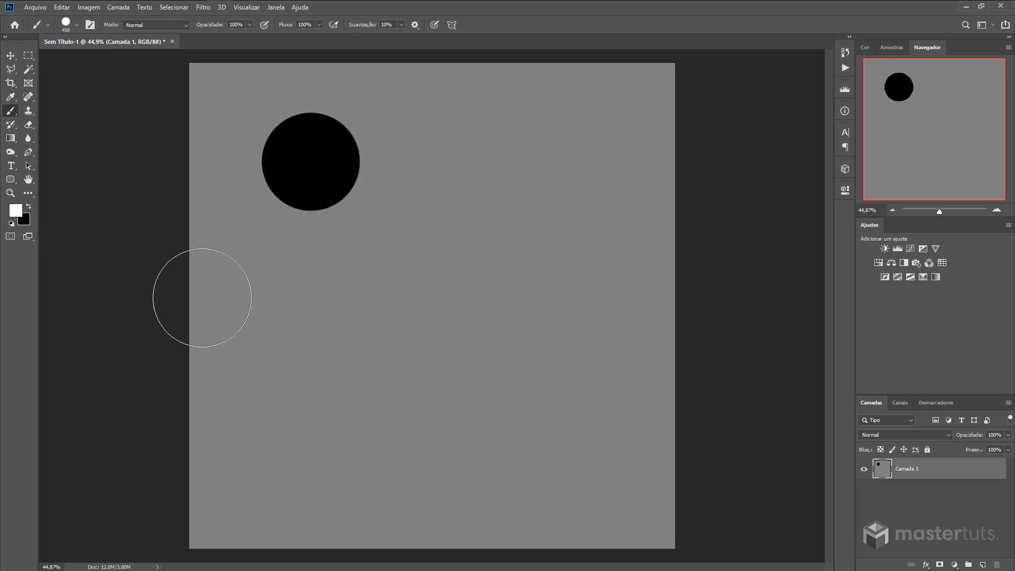
click(539, 406)
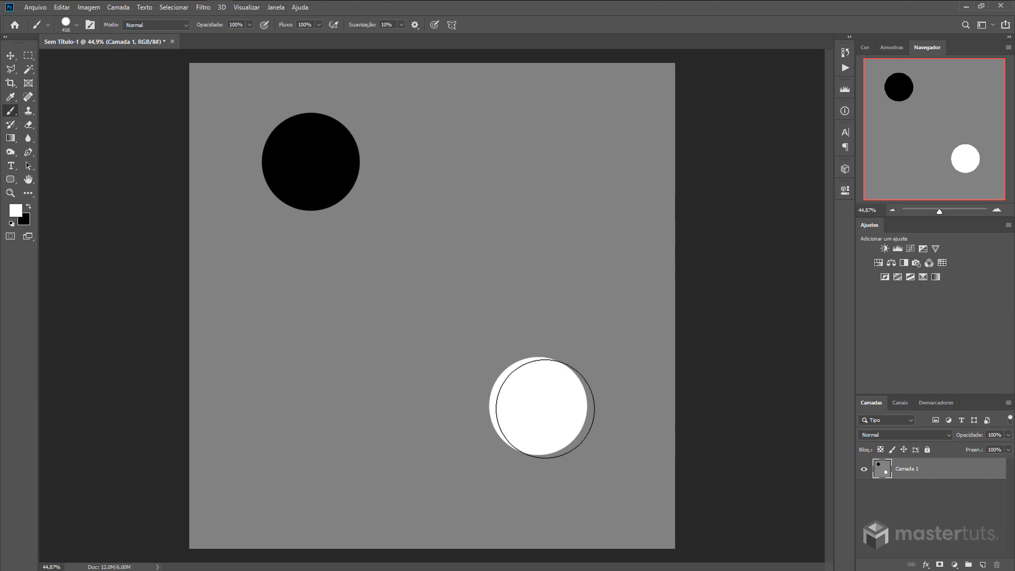
Step: Save the image as a JPEG named relevo_bump.jpg in the Downloads folder, accepting the JPEG options
click(35, 7)
click(59, 129)
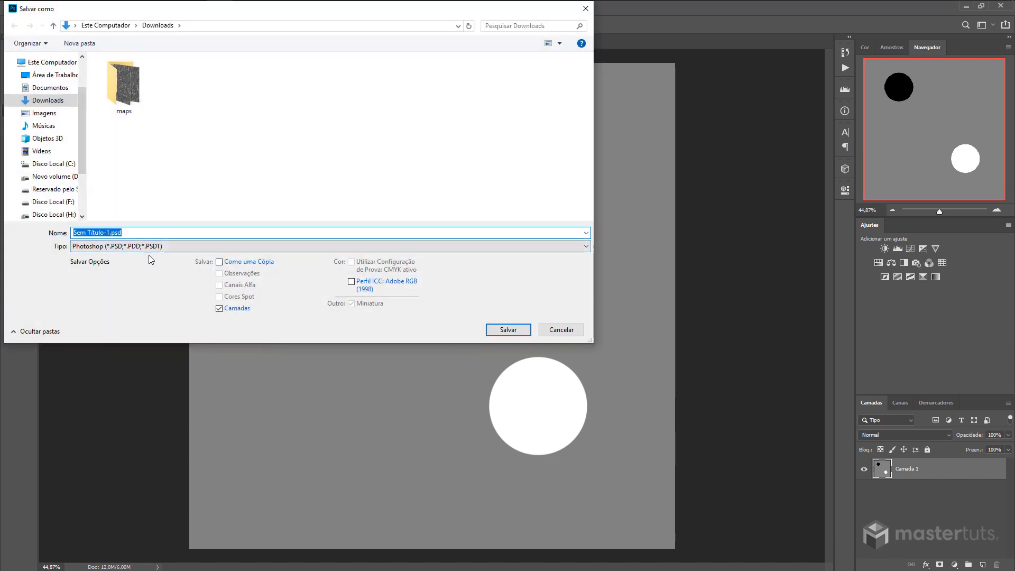
click(147, 246)
click(121, 337)
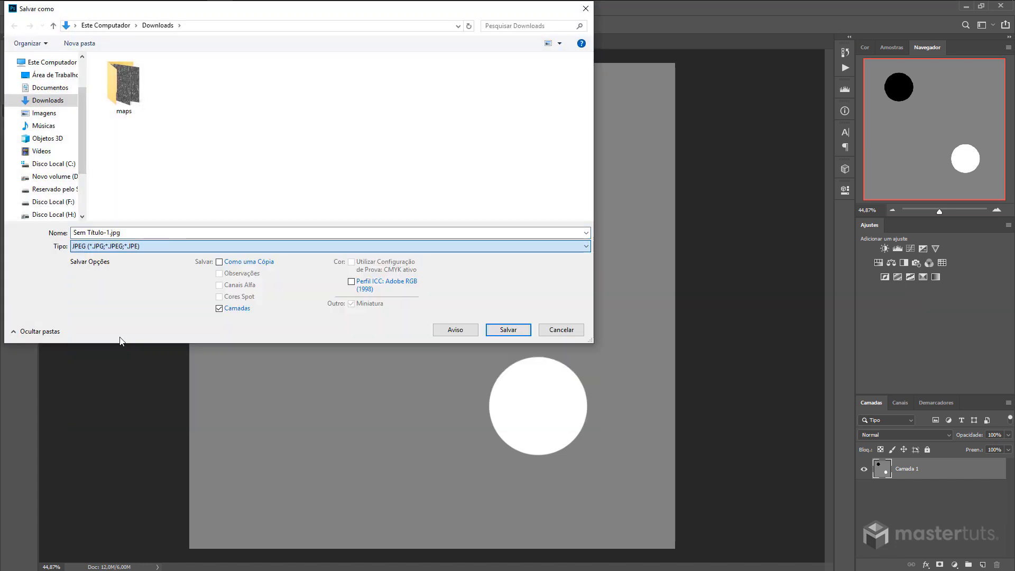
click(113, 233)
drag(111, 233, 57, 233)
text(re)
text(levo)
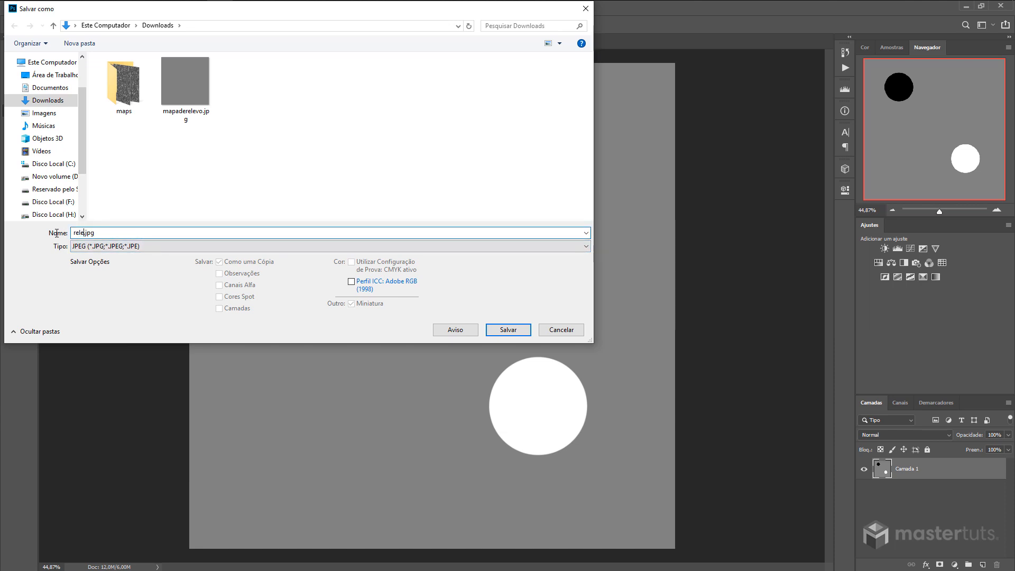
text(_bump)
click(506, 329)
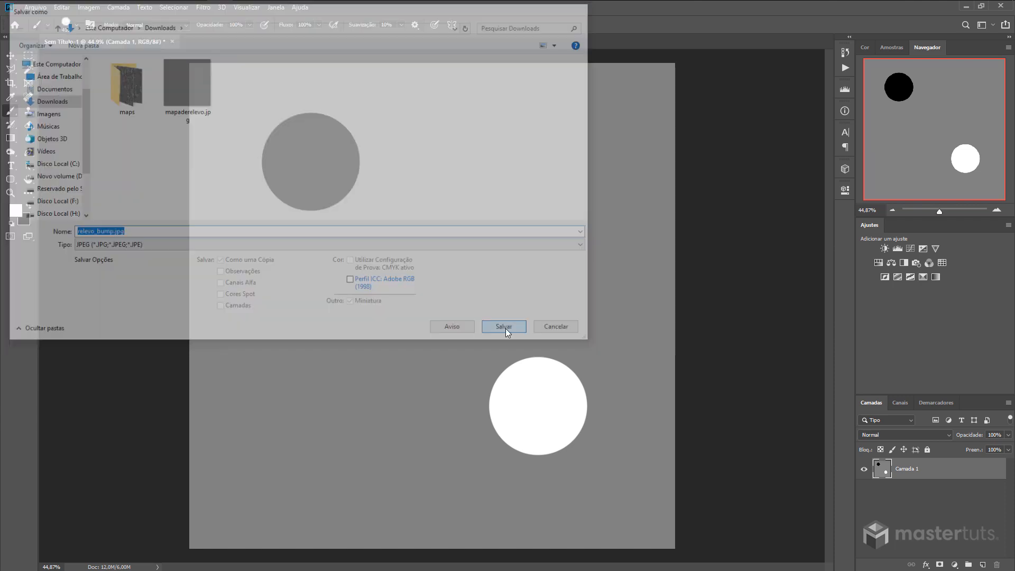
click(565, 139)
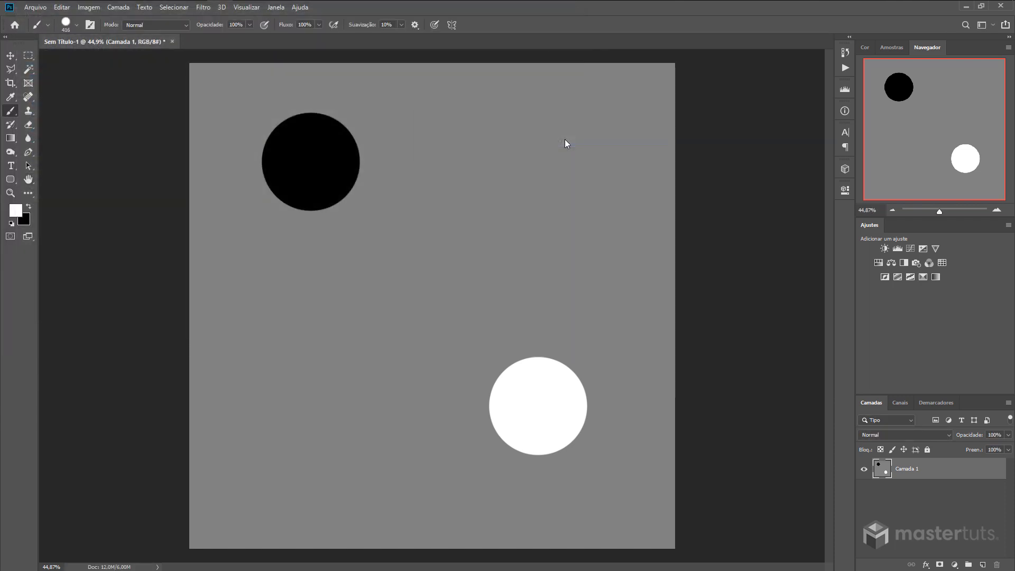
click(10, 57)
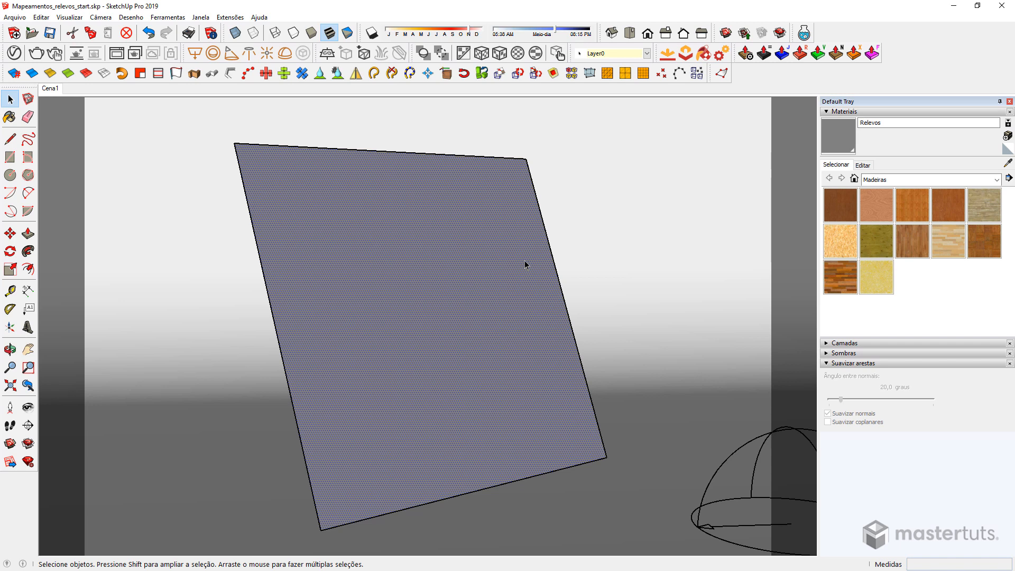
Step: In SketchUp's V-Ray Asset Editor, enable Bump / Normal Mapping for the Relevos material
click(14, 53)
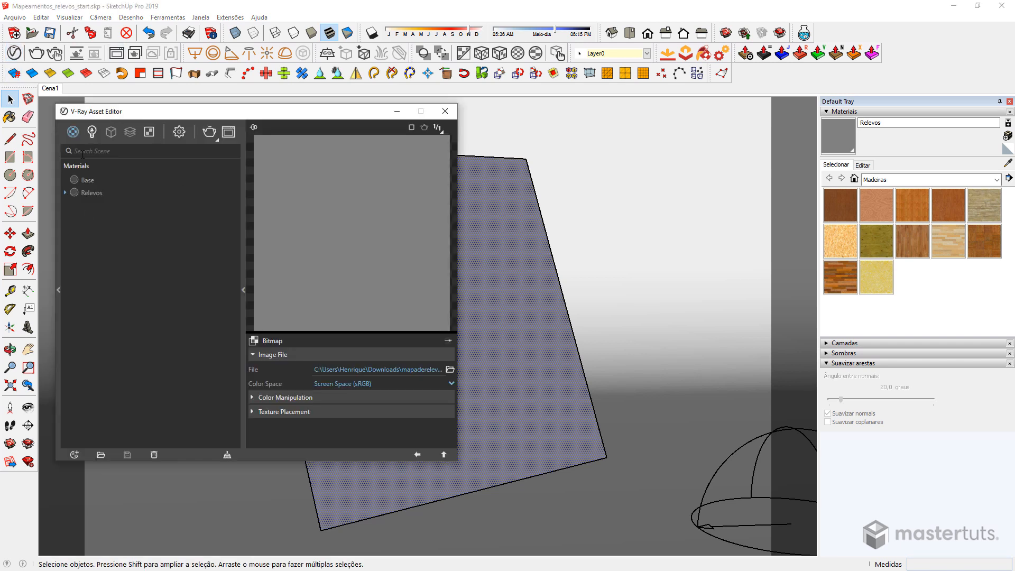
click(86, 193)
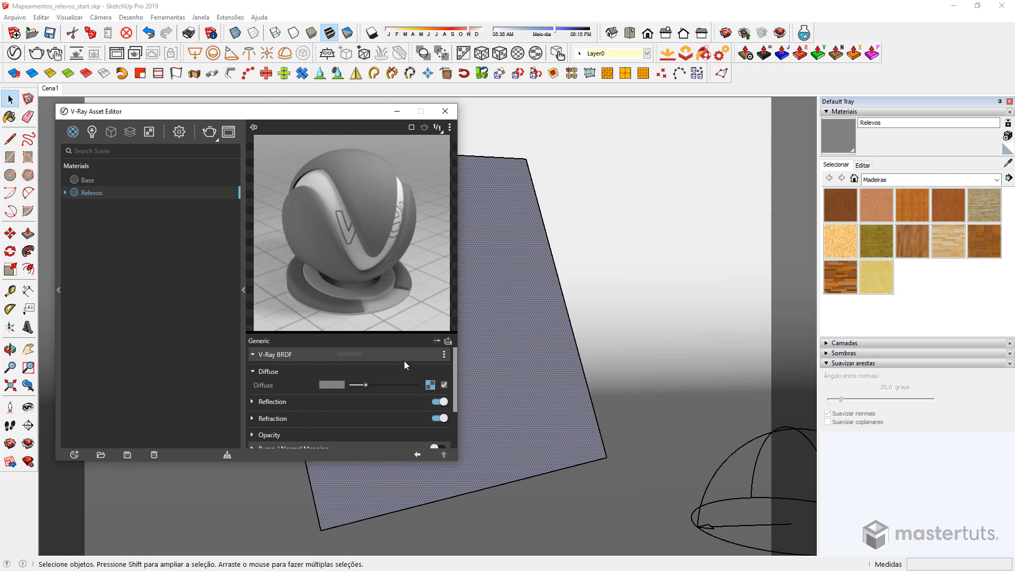
click(384, 361)
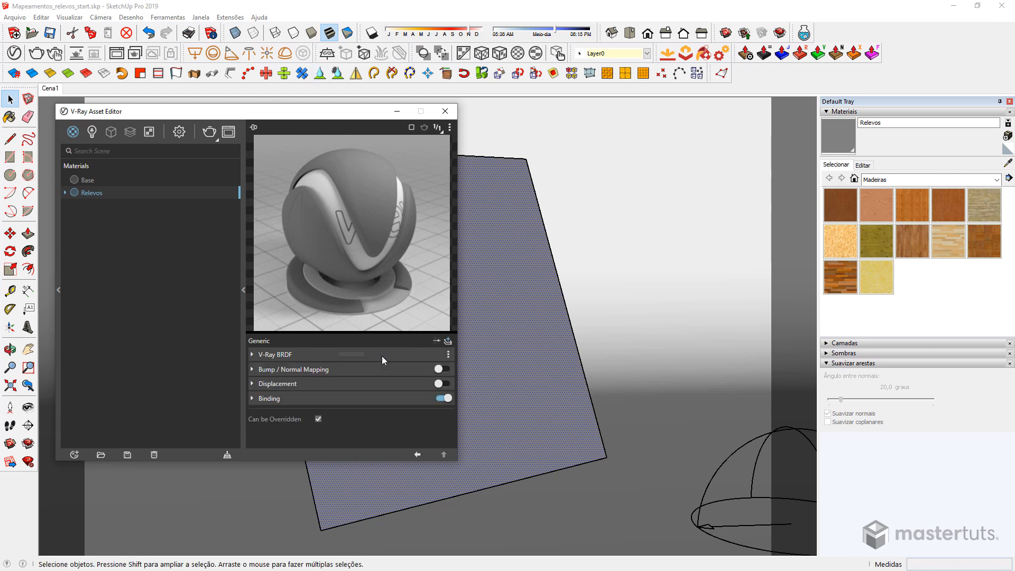
click(305, 371)
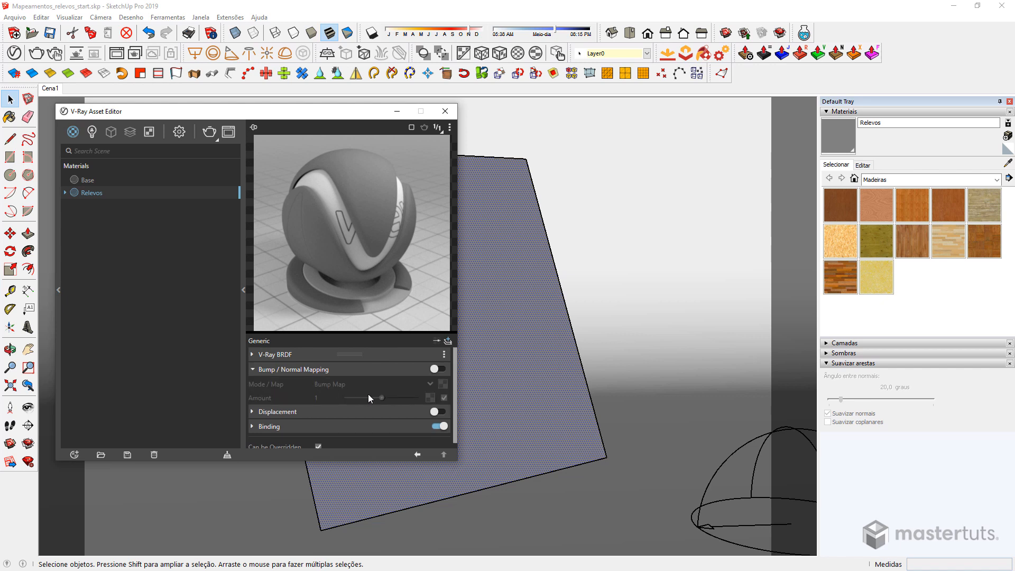
click(439, 369)
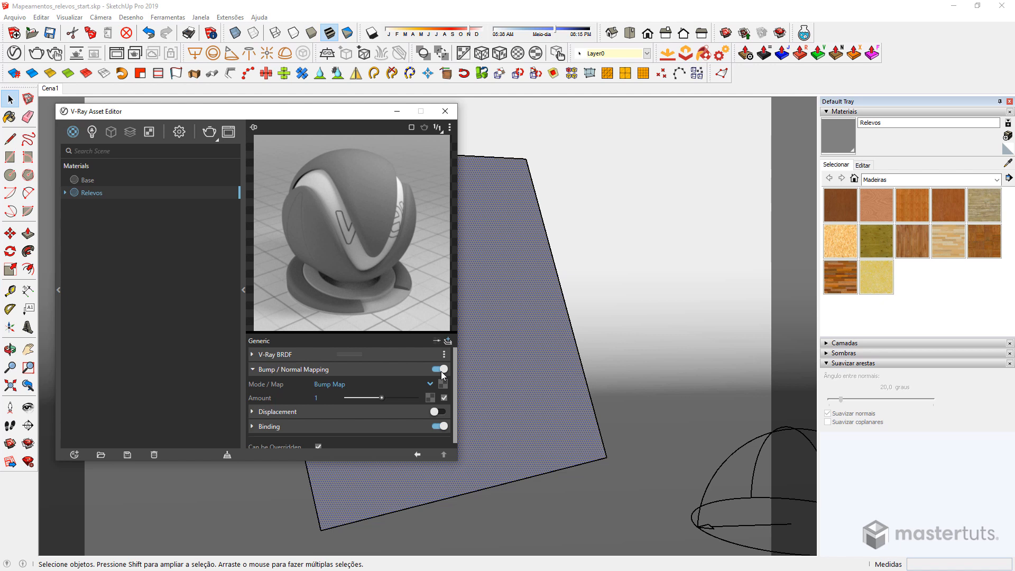
Step: Assign relevo_bump.jpg from Downloads as the bitmap for the Relevos material's bump map
click(443, 385)
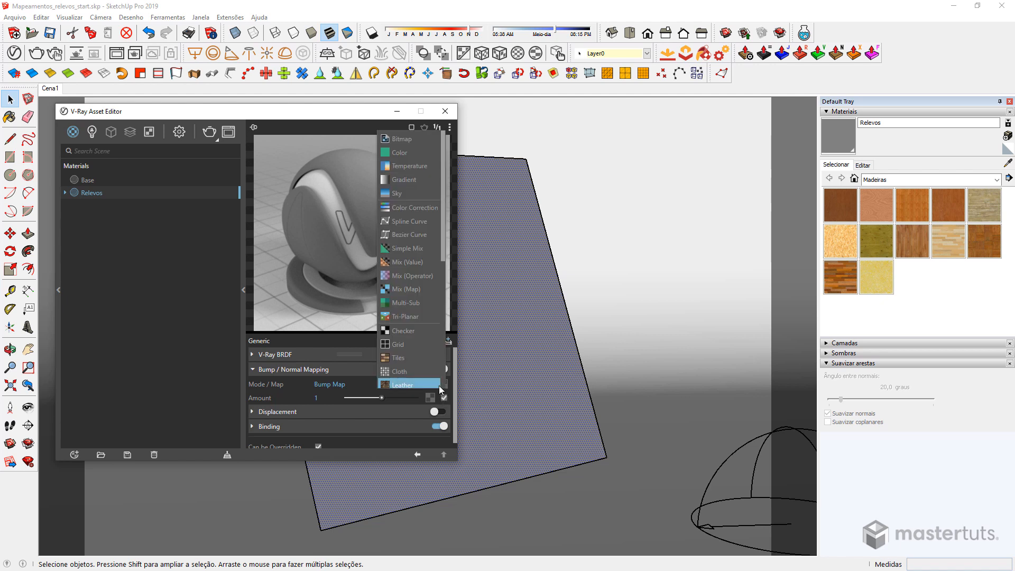
click(411, 139)
click(296, 199)
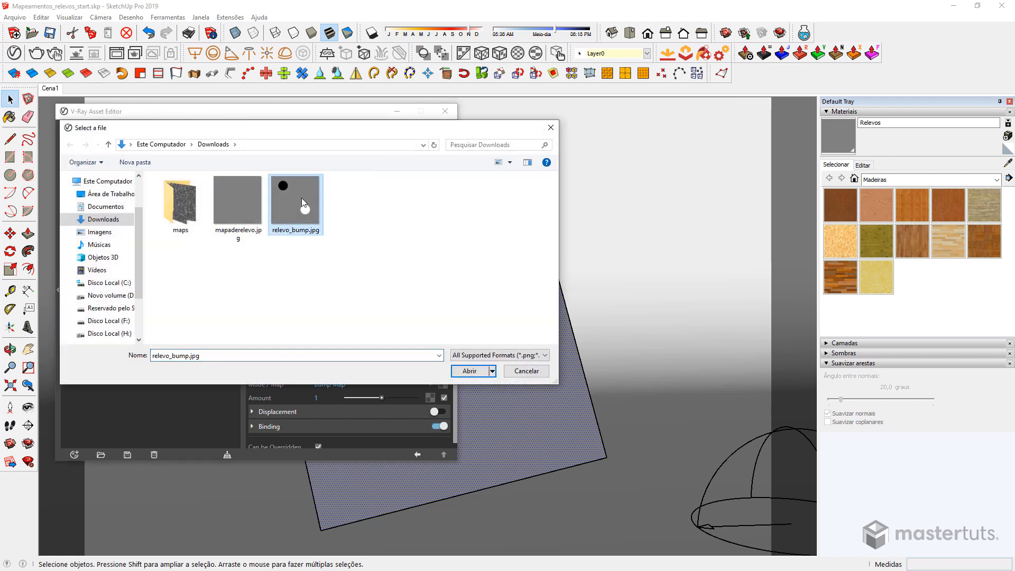
click(475, 372)
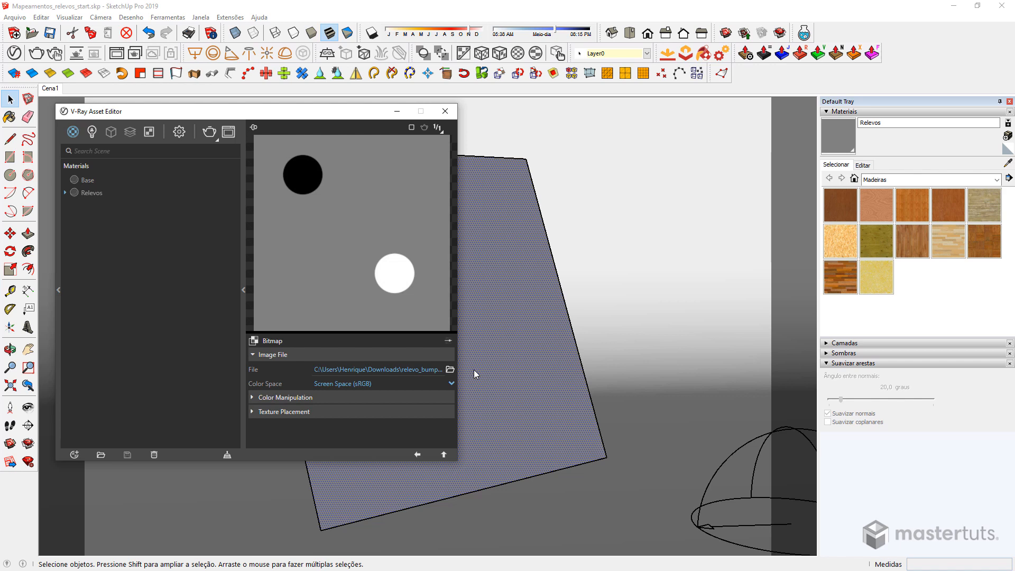
Step: Set the bump bitmap's colour space to Rendering Space (Linear), change its filter type in the advanced settings, and return to the material
click(337, 386)
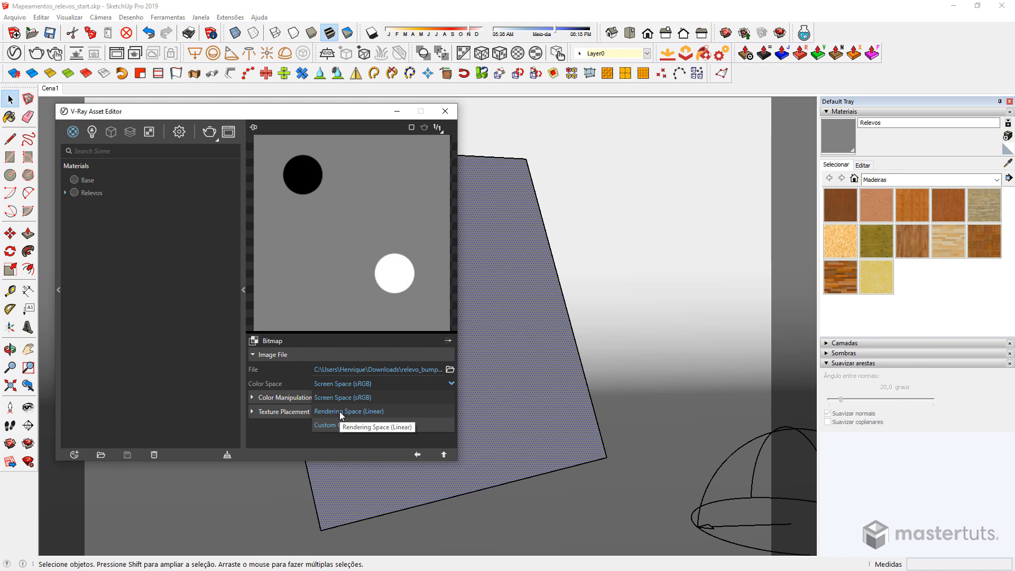
click(339, 411)
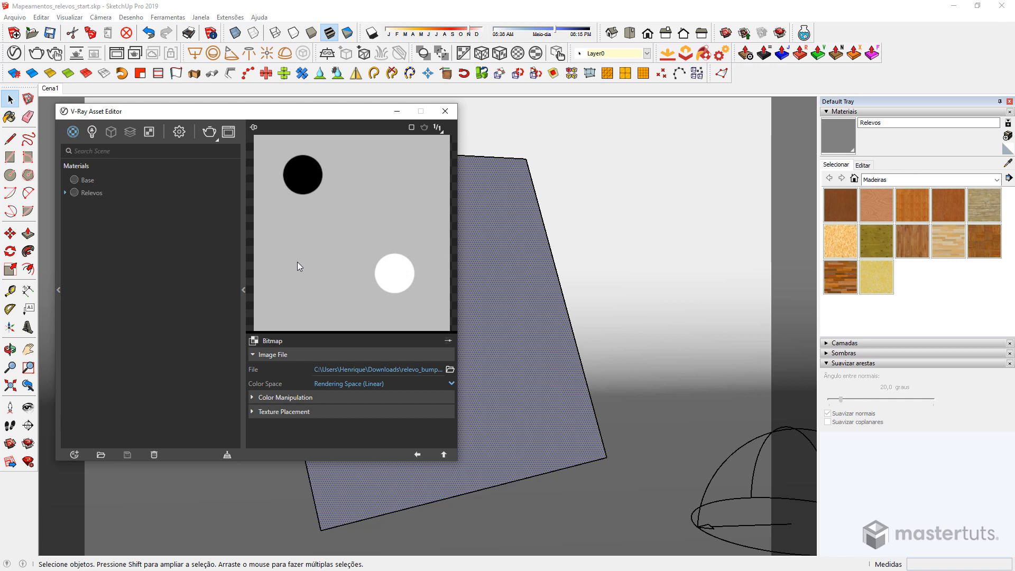
click(449, 342)
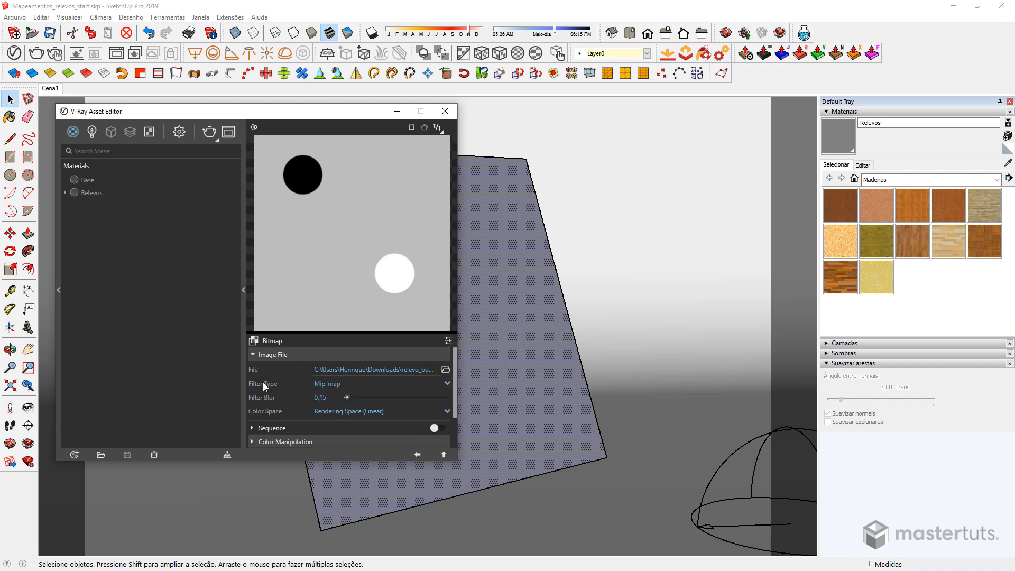
click(334, 383)
click(334, 397)
click(418, 454)
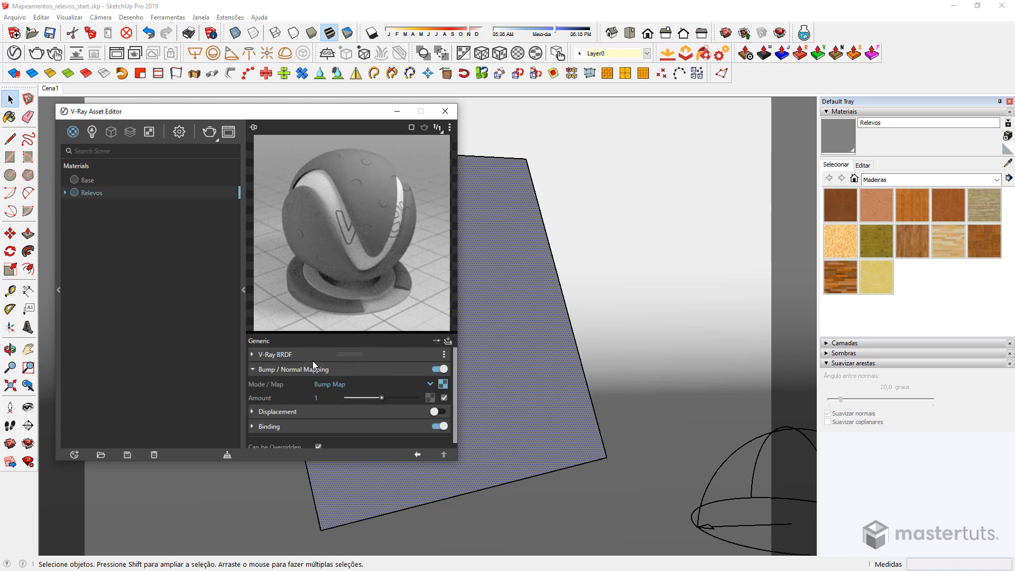
Step: Copy the bump bitmap into the Relevos material's Diffuse texture slot as an instance
click(290, 354)
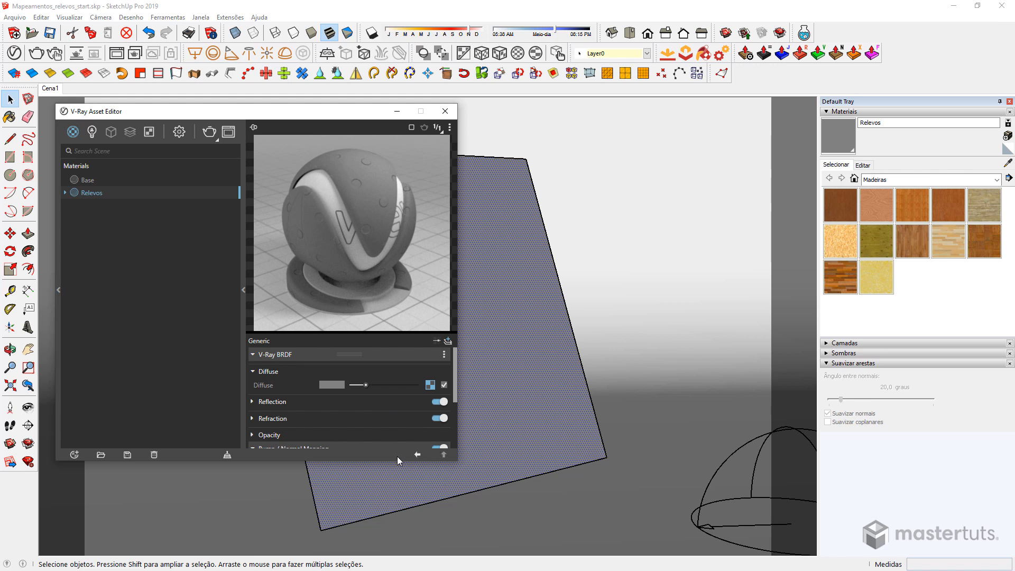
drag(395, 460, 401, 566)
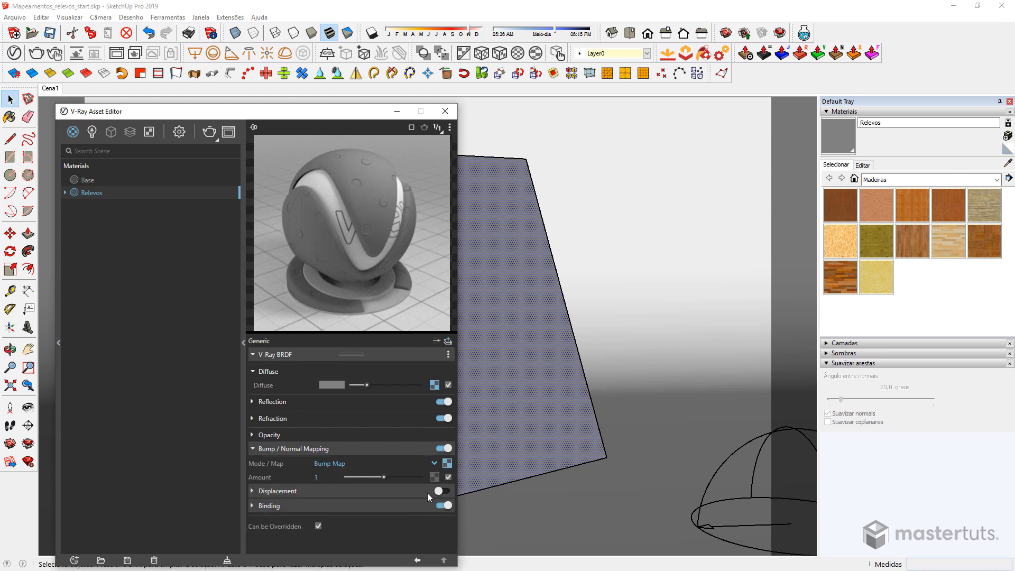
right_click(433, 387)
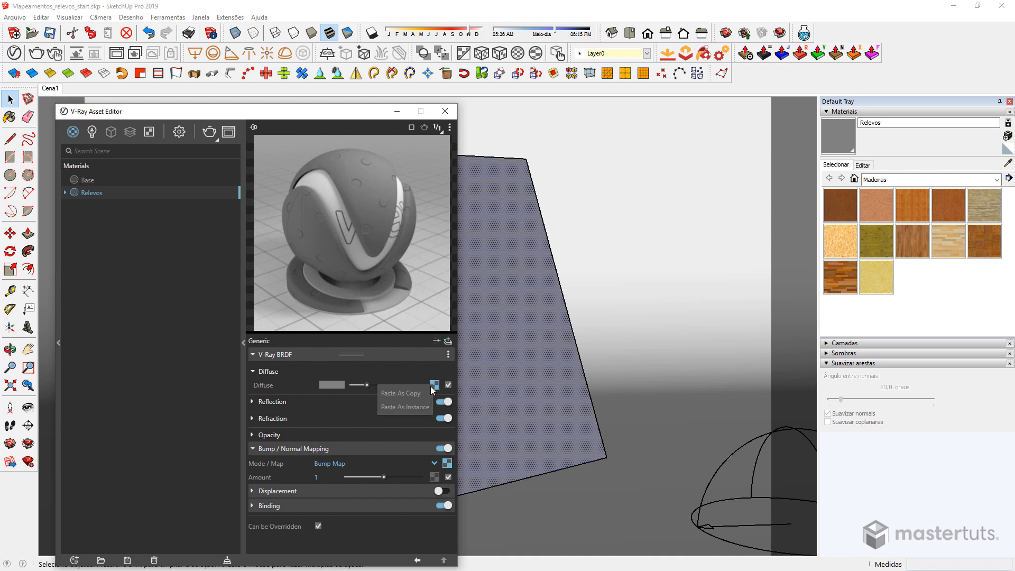
click(398, 408)
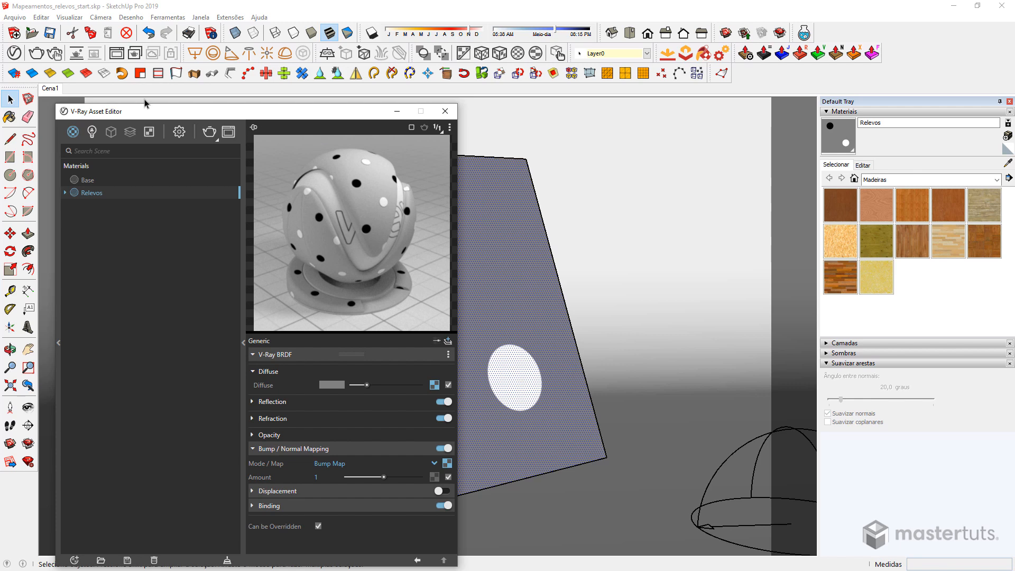
Step: Render the scene with V-Ray and examine the relief edges of the black and white circles up close
click(37, 53)
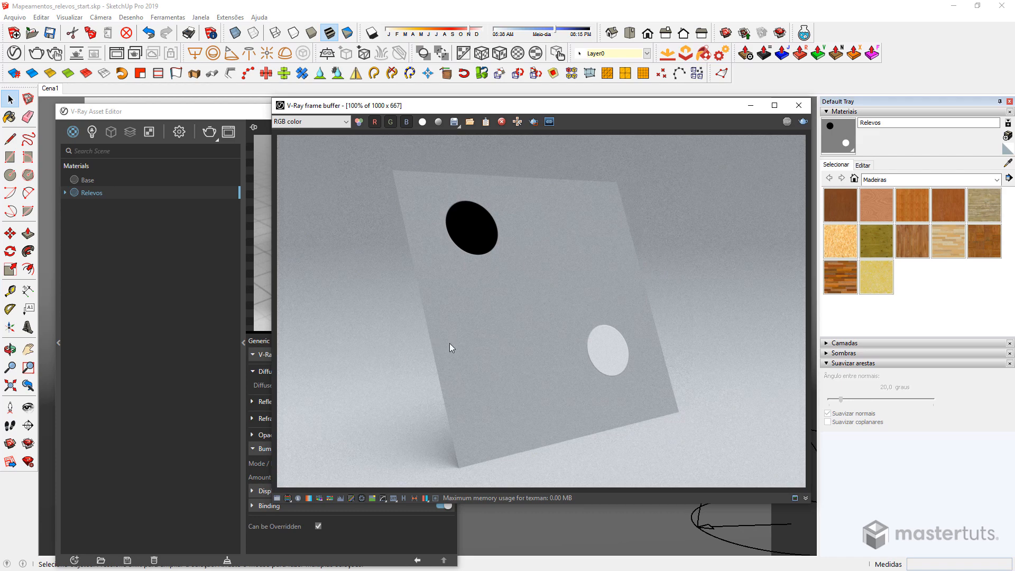
scroll(469, 238, up, 1)
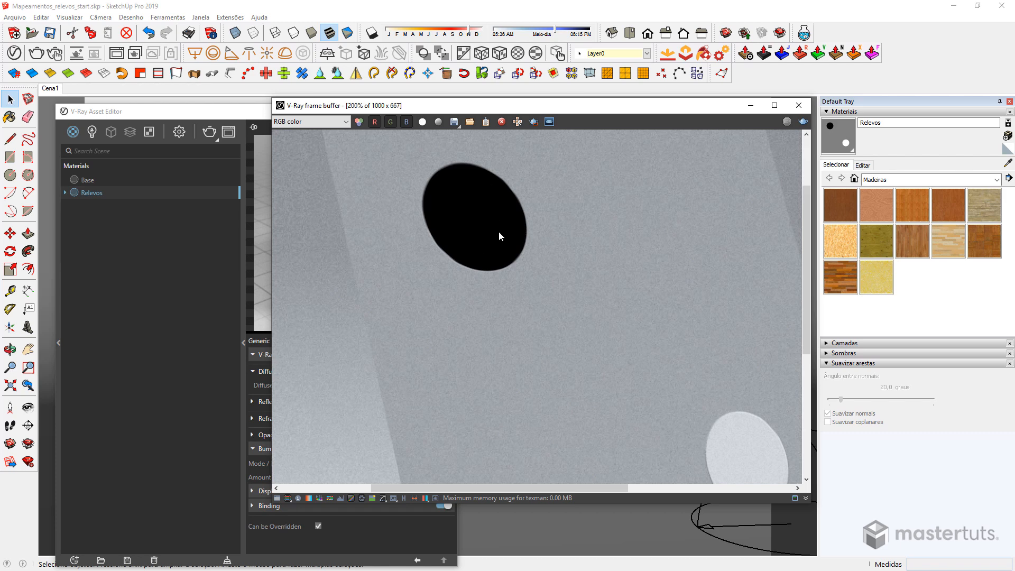
scroll(632, 325, down, 1)
scroll(629, 370, up, 2)
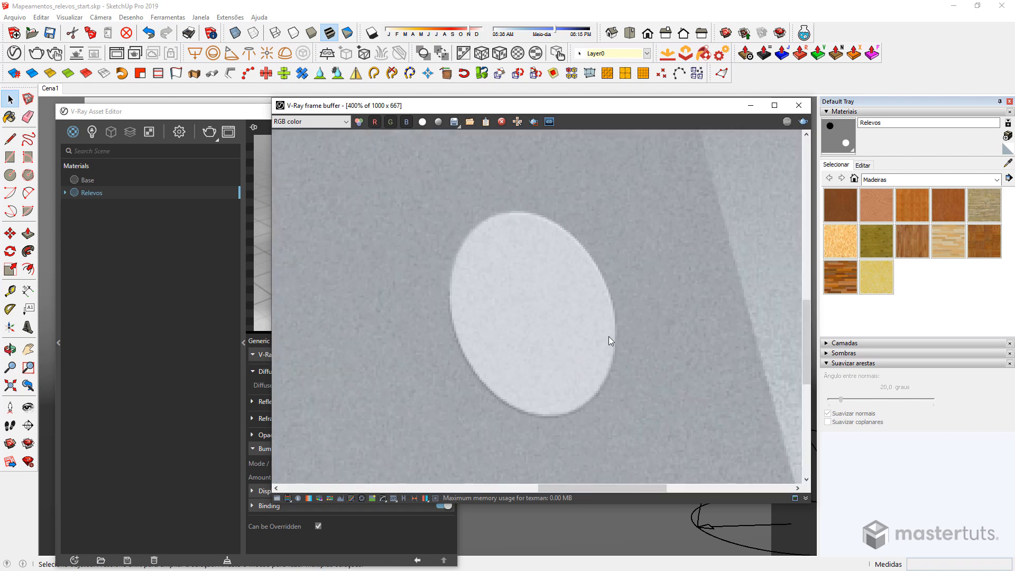
scroll(608, 341, down, 1)
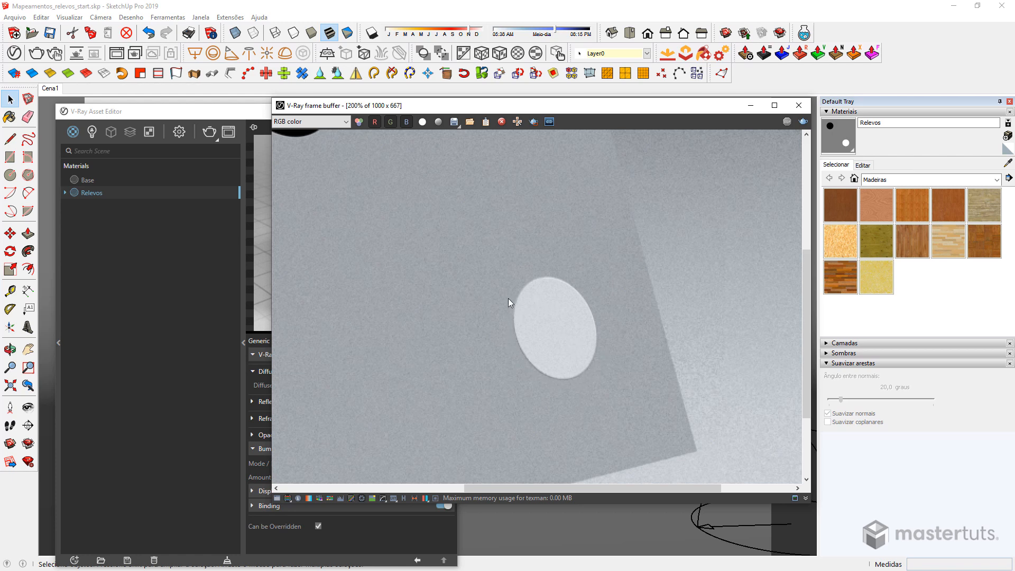
scroll(569, 282, up, 1)
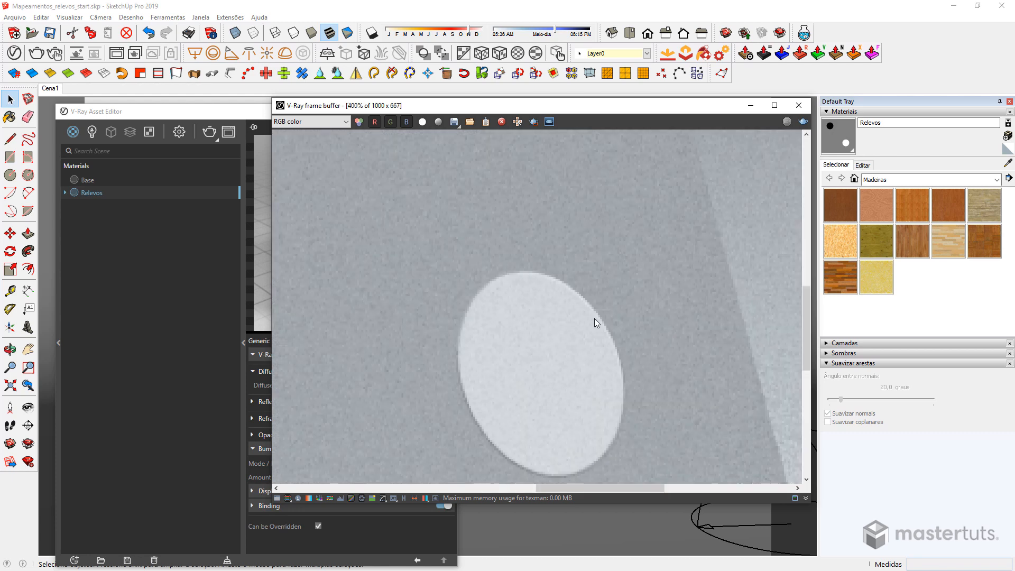
Step: Inspect the textured plane from several angles in the model and compare it with the whole bump render, then close the render
scroll(594, 319, down, 1)
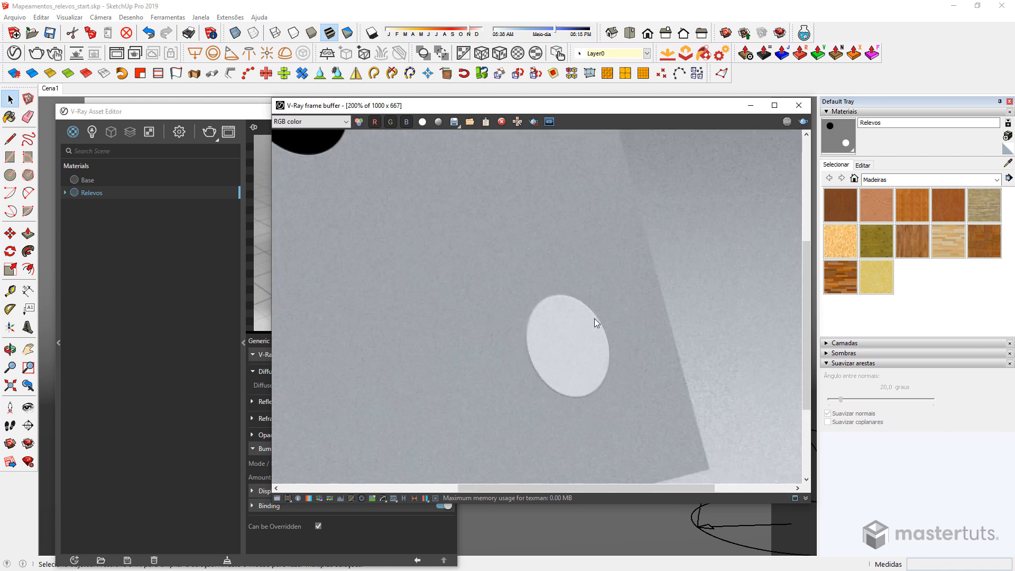
click(750, 105)
middle_click(518, 316)
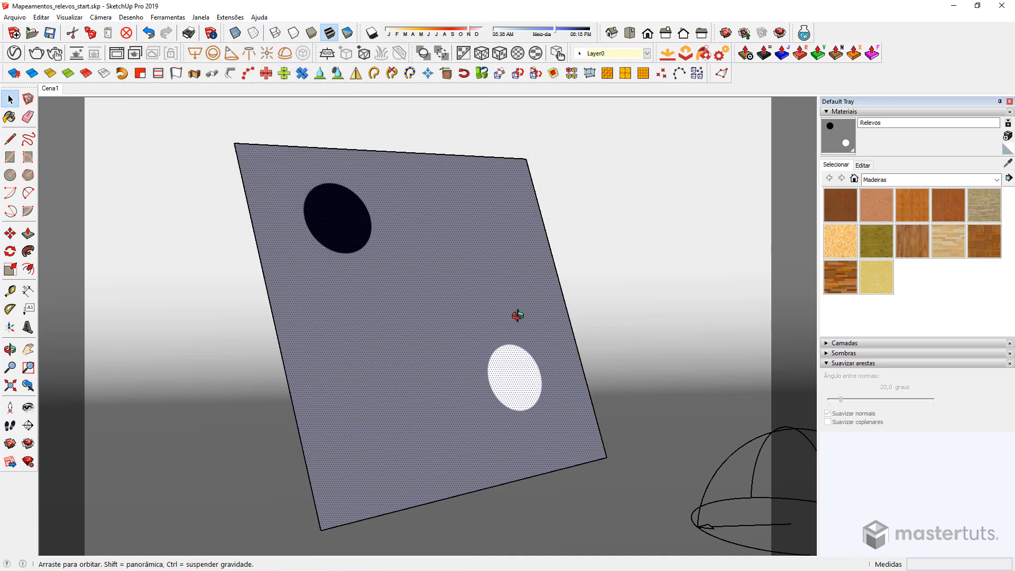
mouse_move(518, 316)
middle_down()
mouse_move(233, 249)
mouse_move(671, 351)
mouse_move(426, 362)
mouse_move(506, 324)
mouse_move(476, 310)
mouse_move(528, 334)
mouse_move(506, 377)
middle_up()
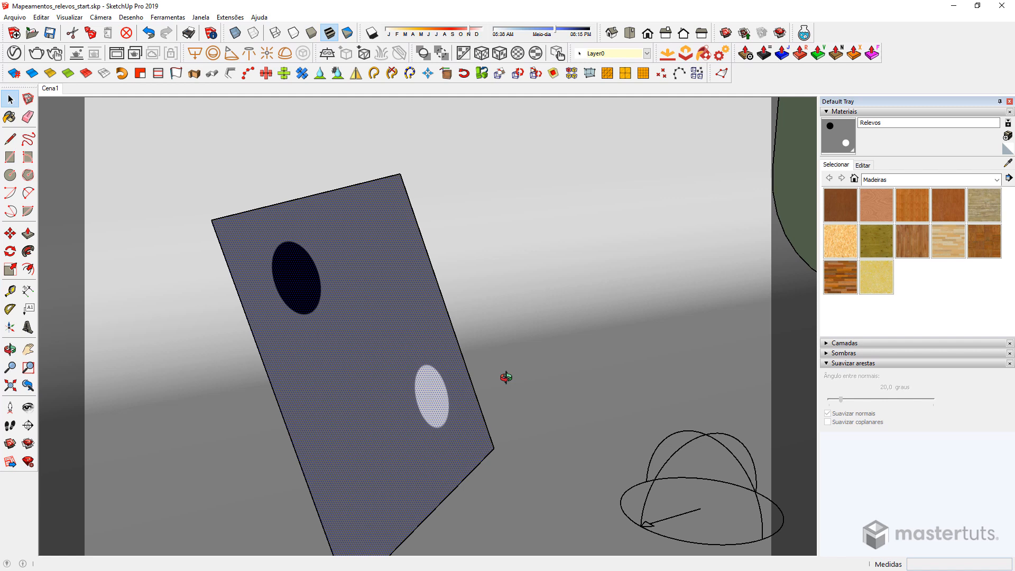
middle_drag(506, 377, 311, 333)
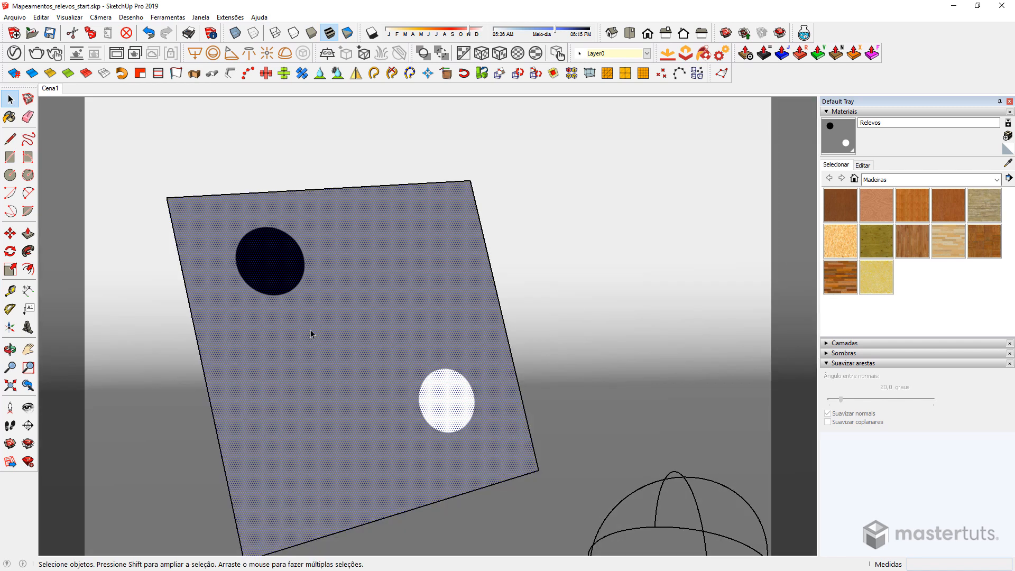
middle_drag(311, 332, 349, 328)
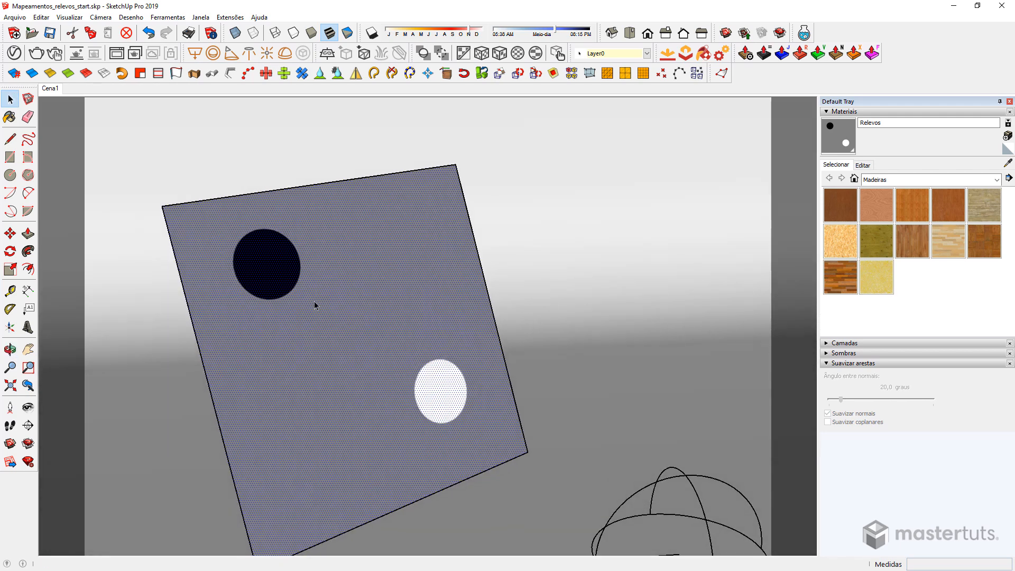
click(14, 53)
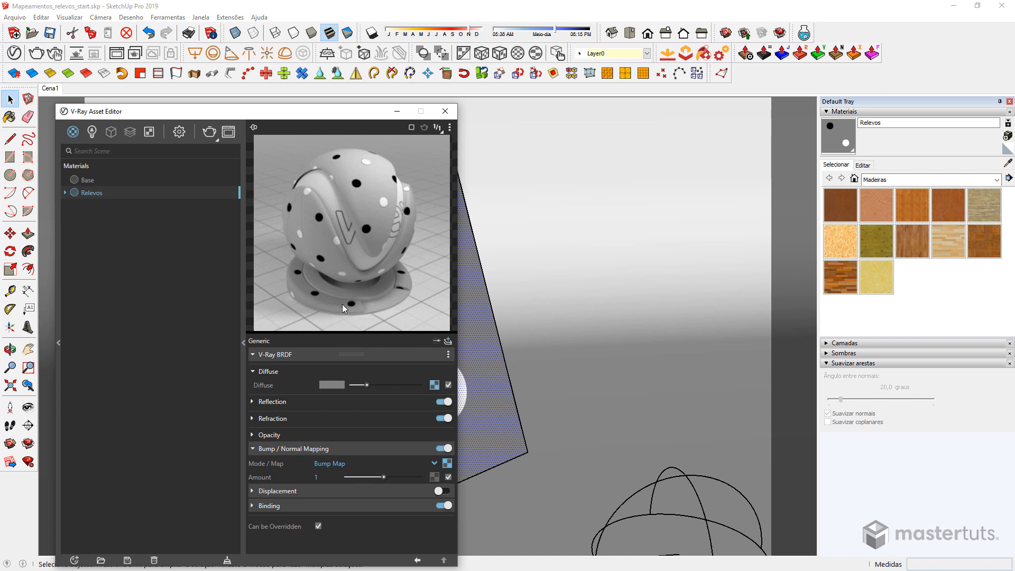
click(117, 55)
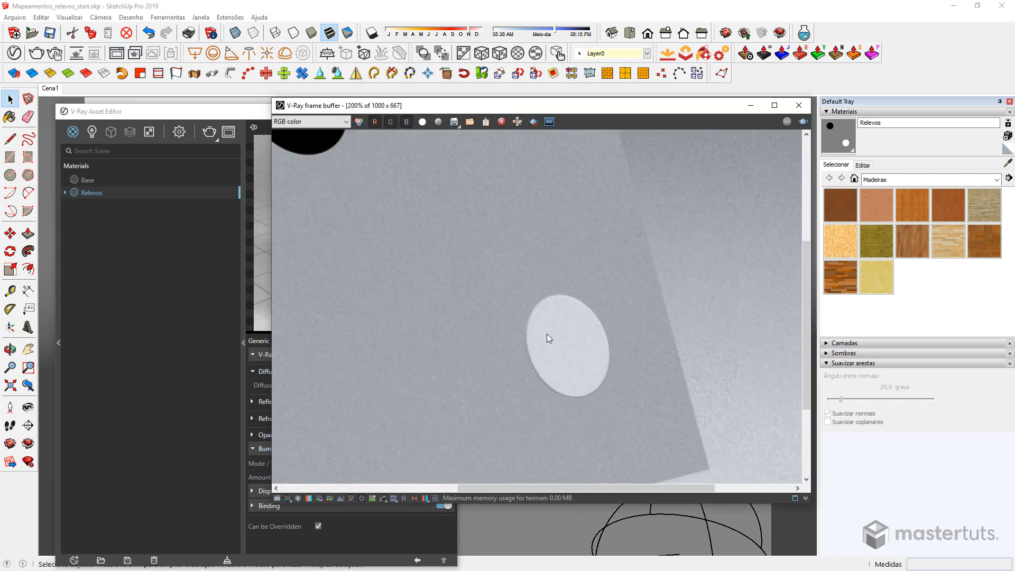
scroll(547, 334, down, 1)
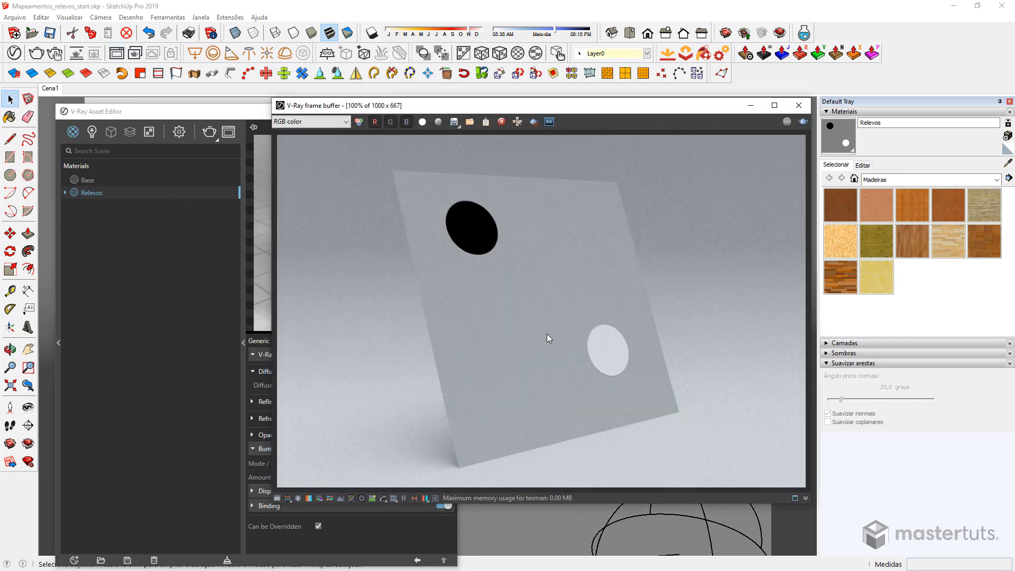
click(798, 104)
Step: Enable Displacement on the Relevos material and paste the bump bitmap into its displacement map slot as an instance
drag(310, 115, 333, 46)
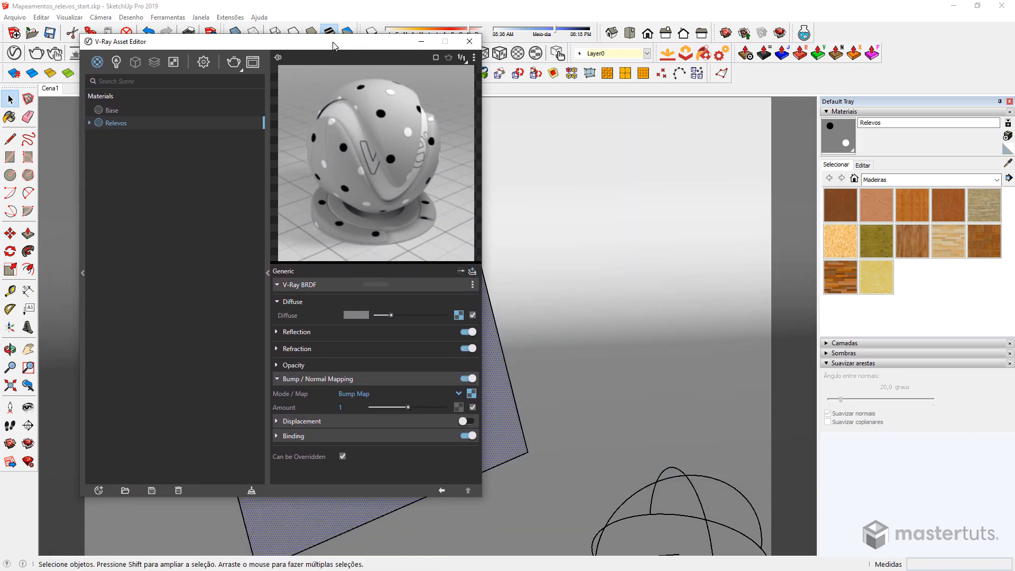
click(276, 423)
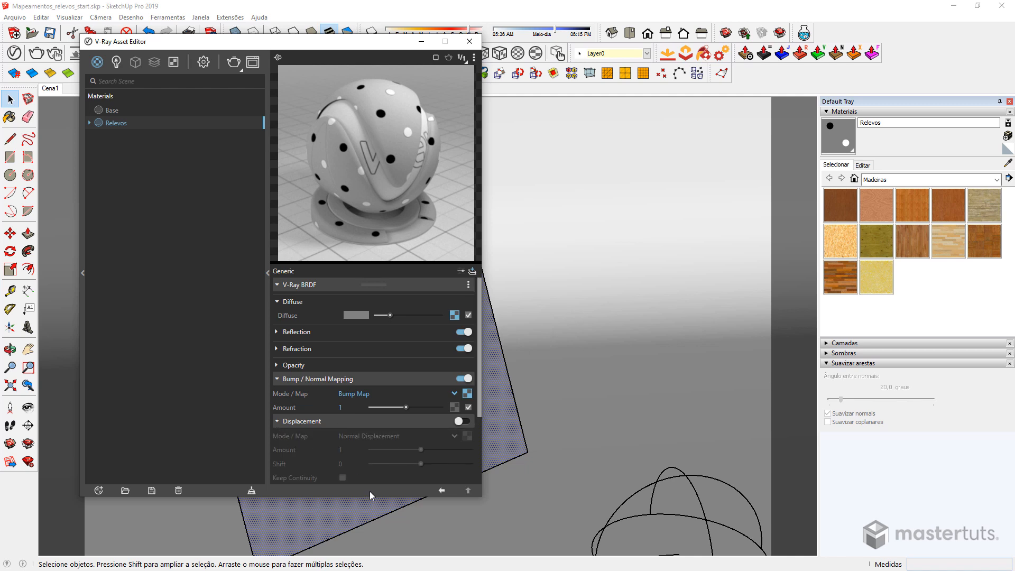
drag(369, 495, 370, 548)
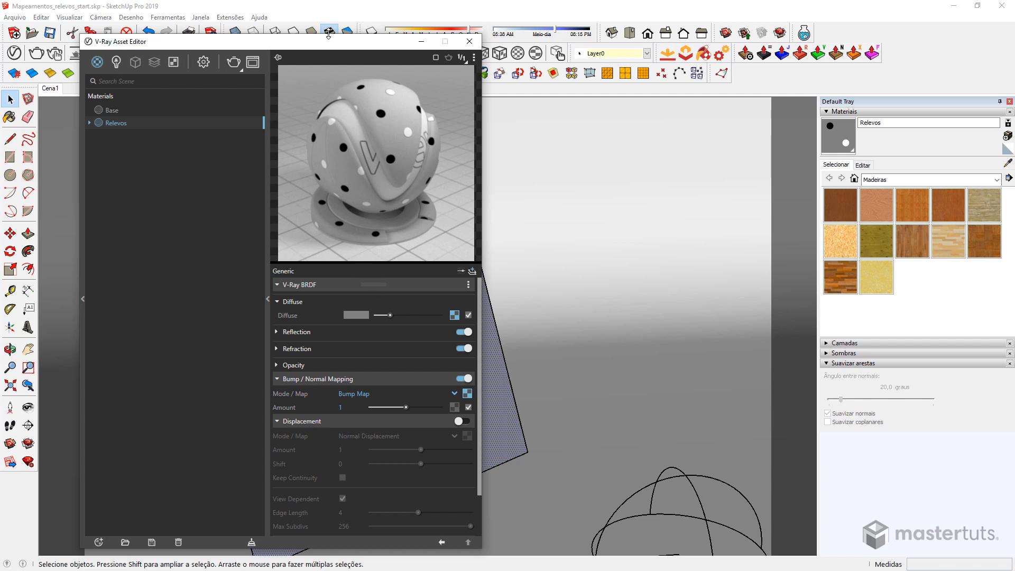
drag(318, 42, 303, 18)
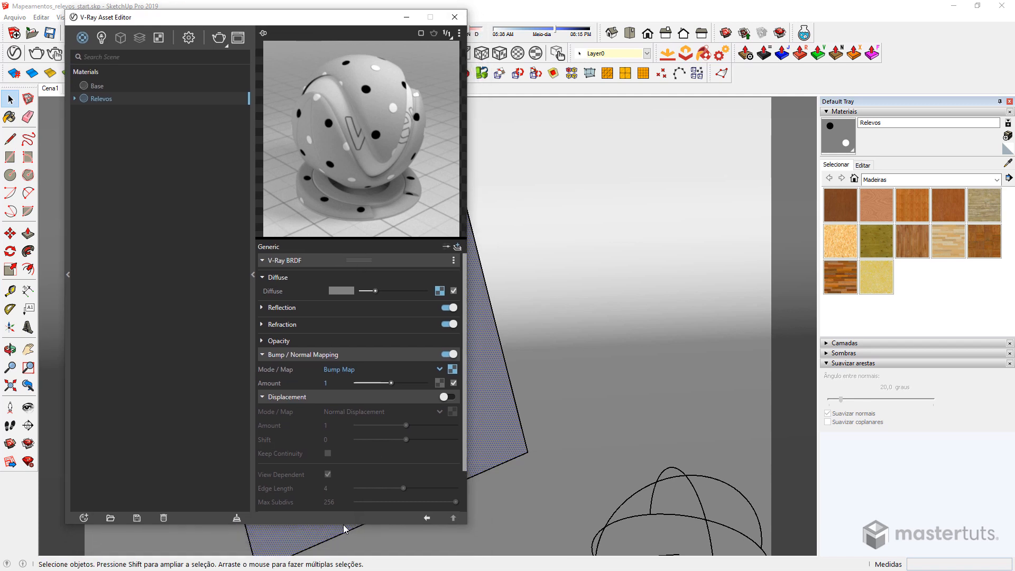
drag(342, 528, 348, 549)
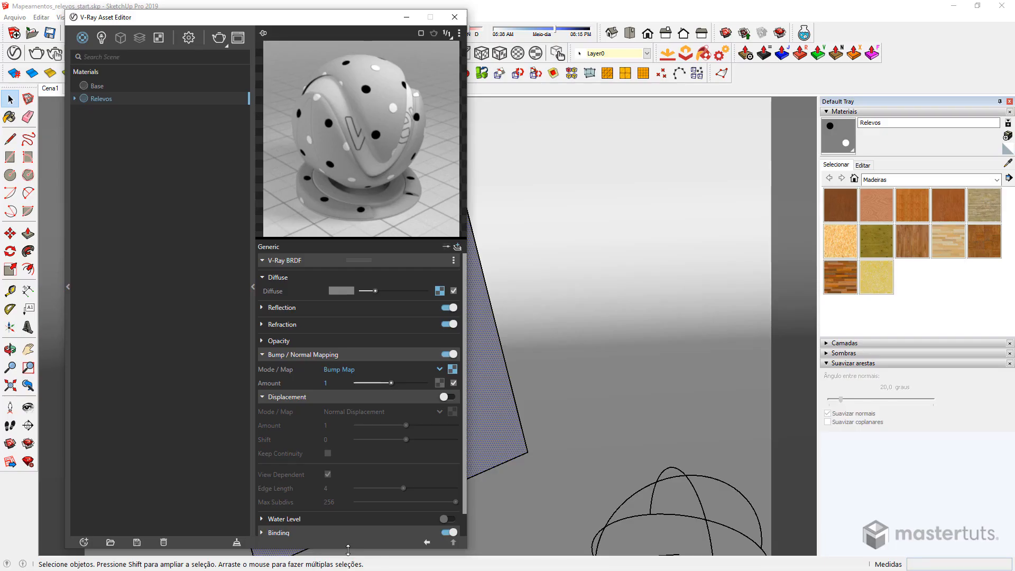
click(452, 397)
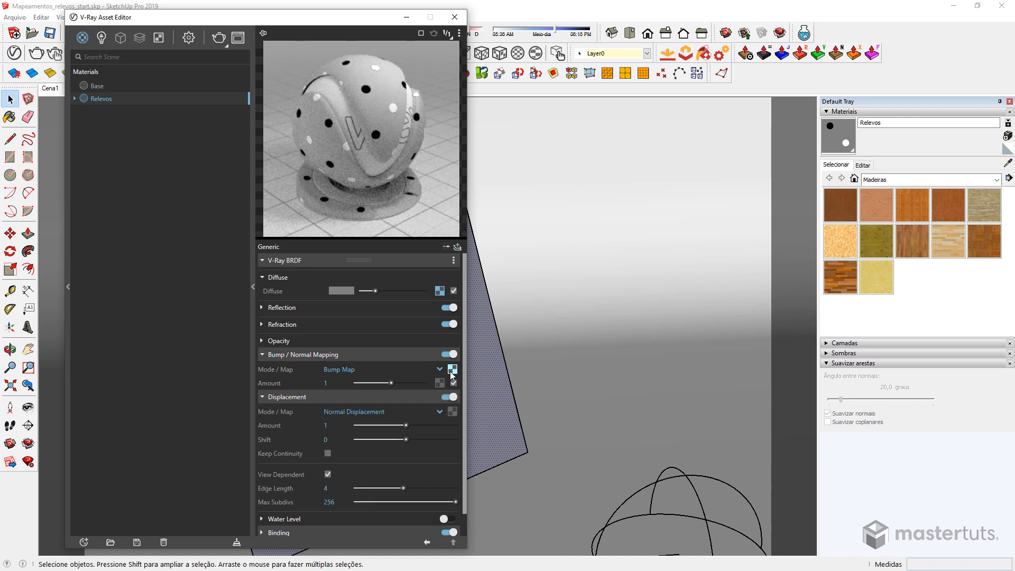
drag(452, 373, 452, 429)
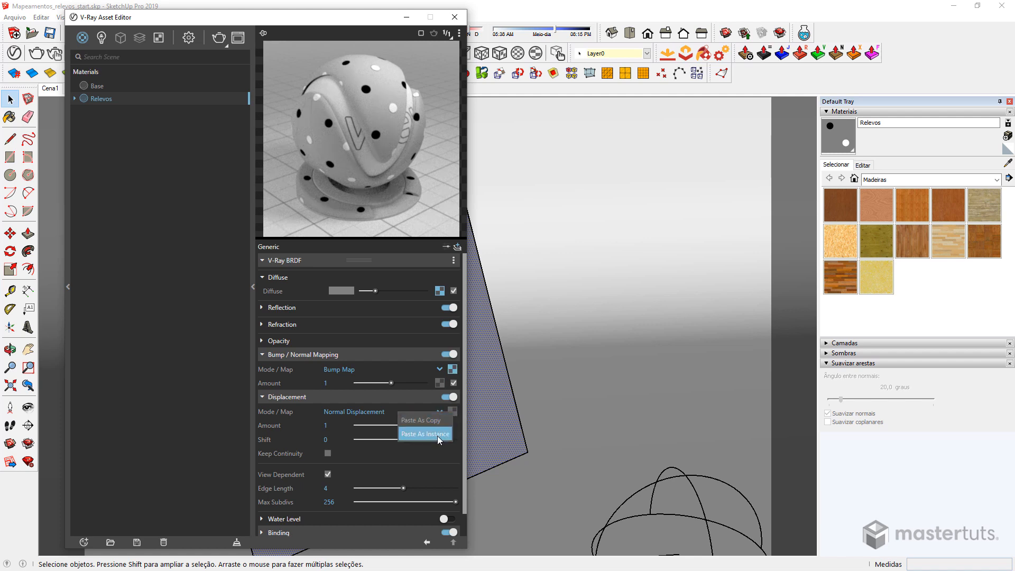
click(437, 436)
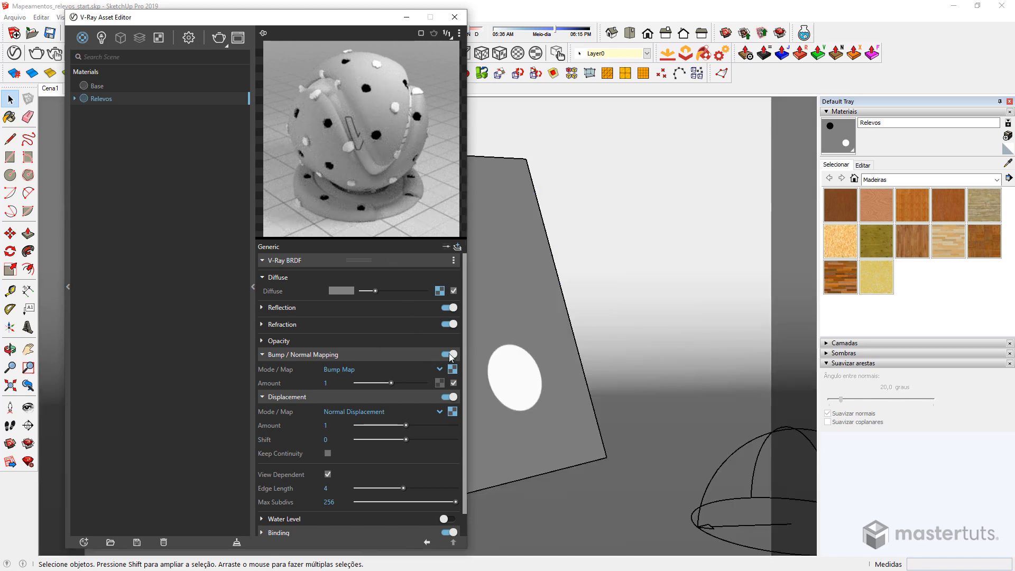
Step: Turn off Bump / Normal Mapping for the Relevos material and render the scene to check the displaced white circle
click(449, 353)
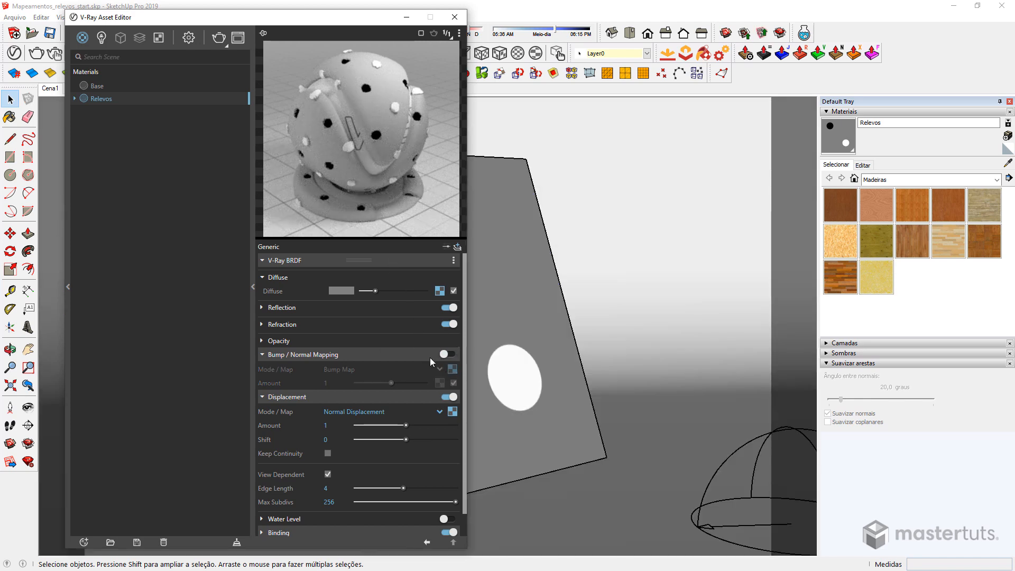
click(218, 37)
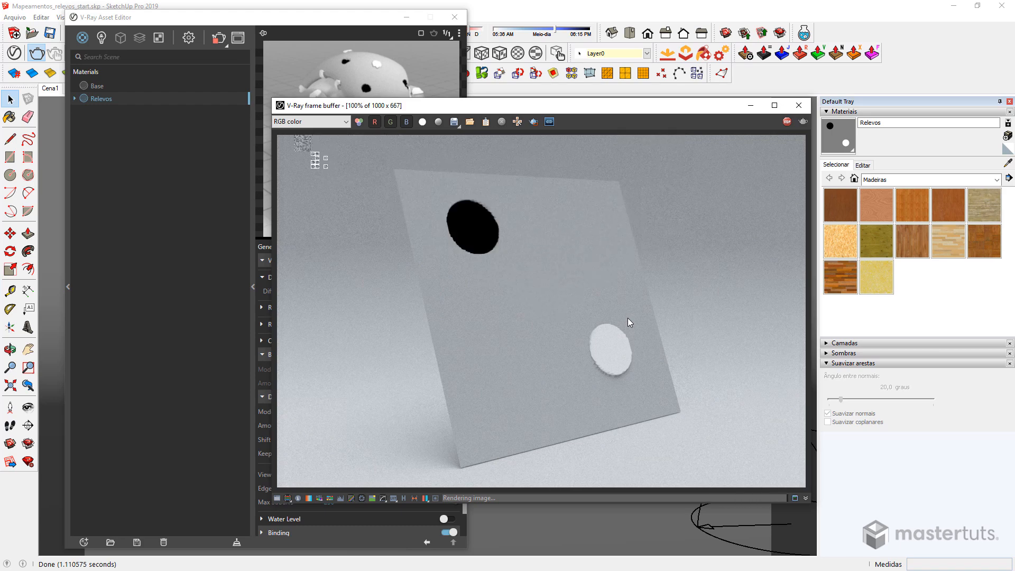
scroll(610, 336, up, 1)
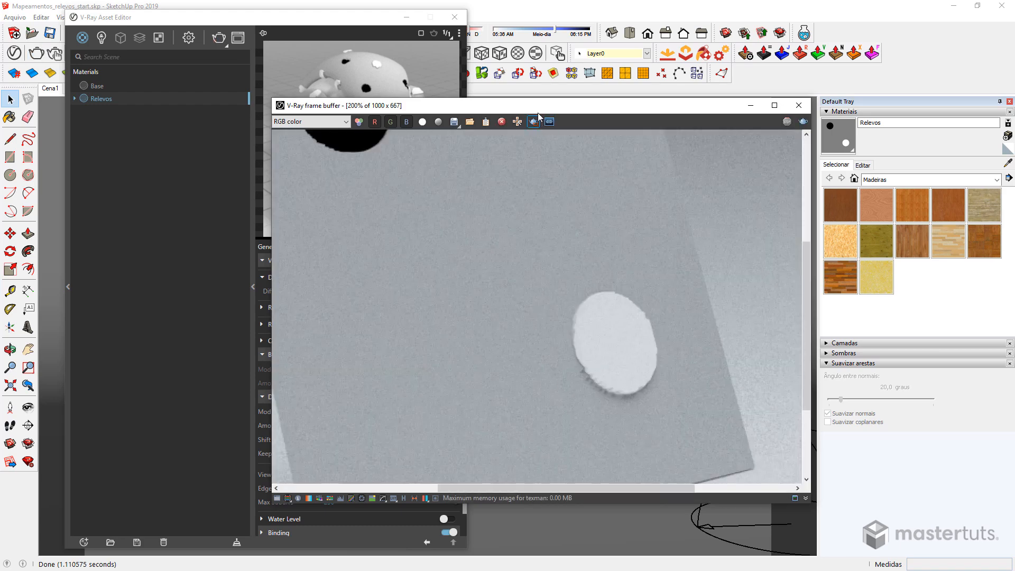
Step: Place the render beside the material settings and set the Relevos displacement amount to 10
drag(539, 112, 728, 70)
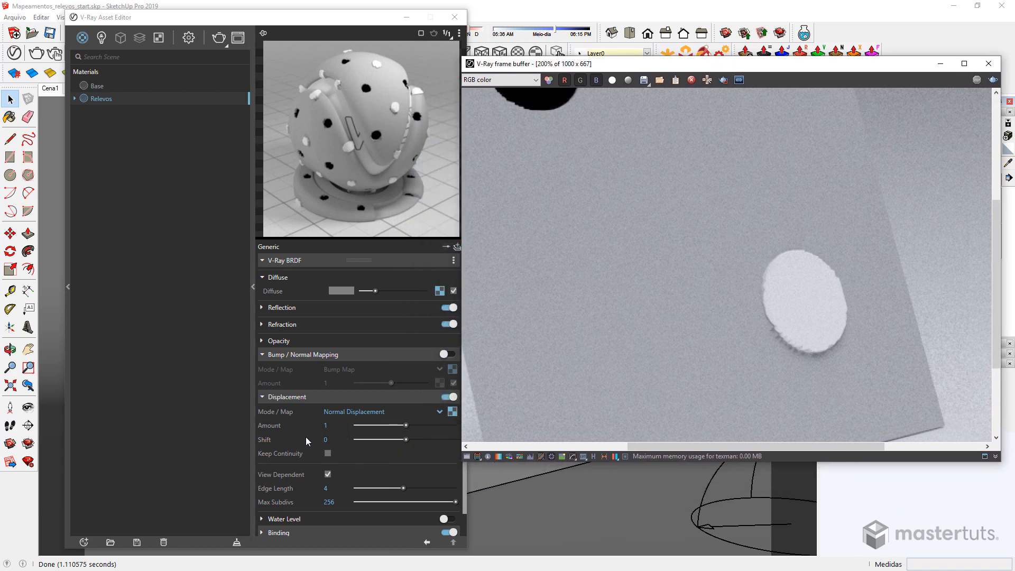
click(330, 425)
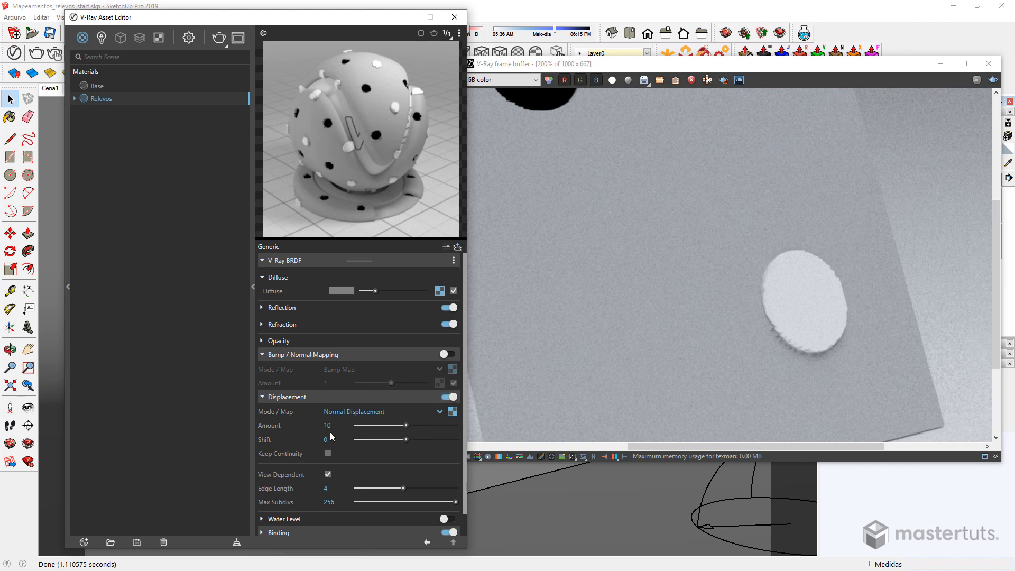
key(Return)
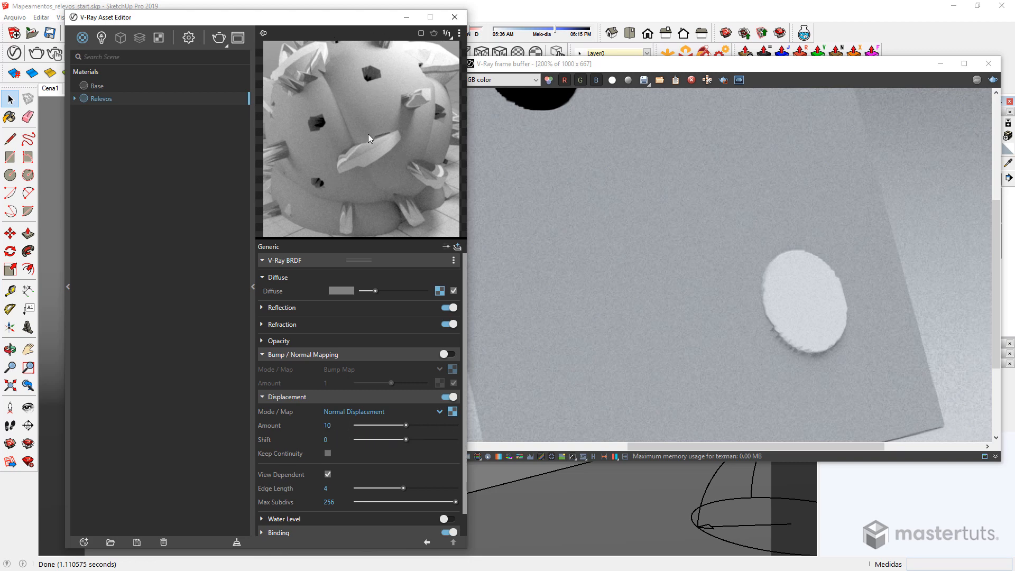
Step: Render the scene with the stronger displacement and examine the edges of the white and black circles up close
click(994, 79)
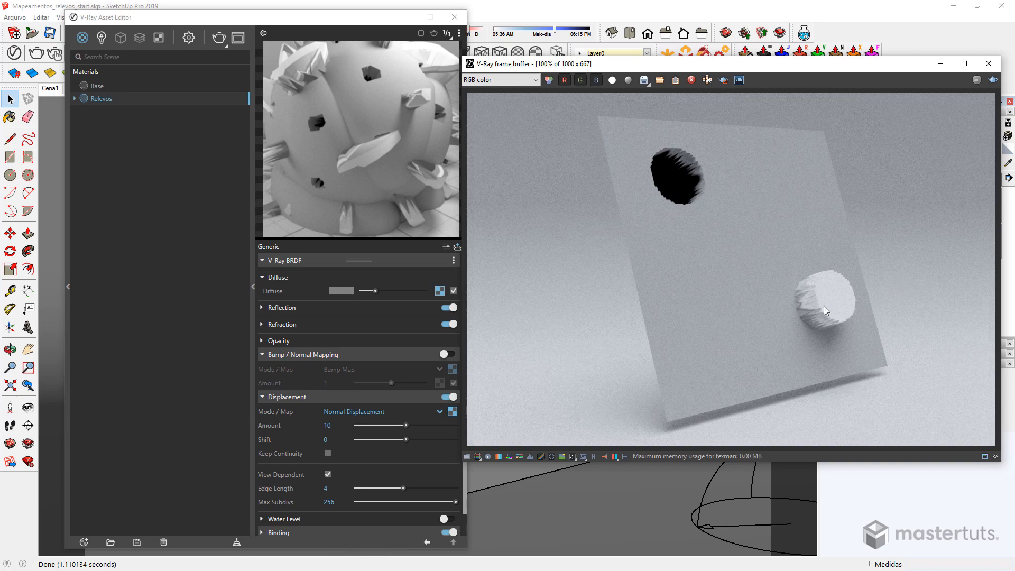
scroll(833, 306, up, 1)
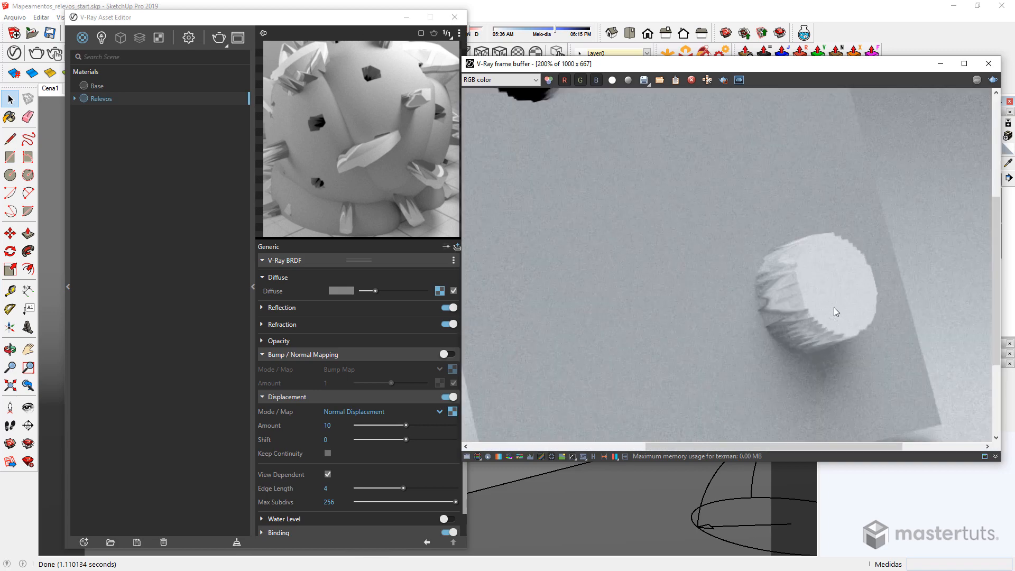
scroll(833, 308, down, 1)
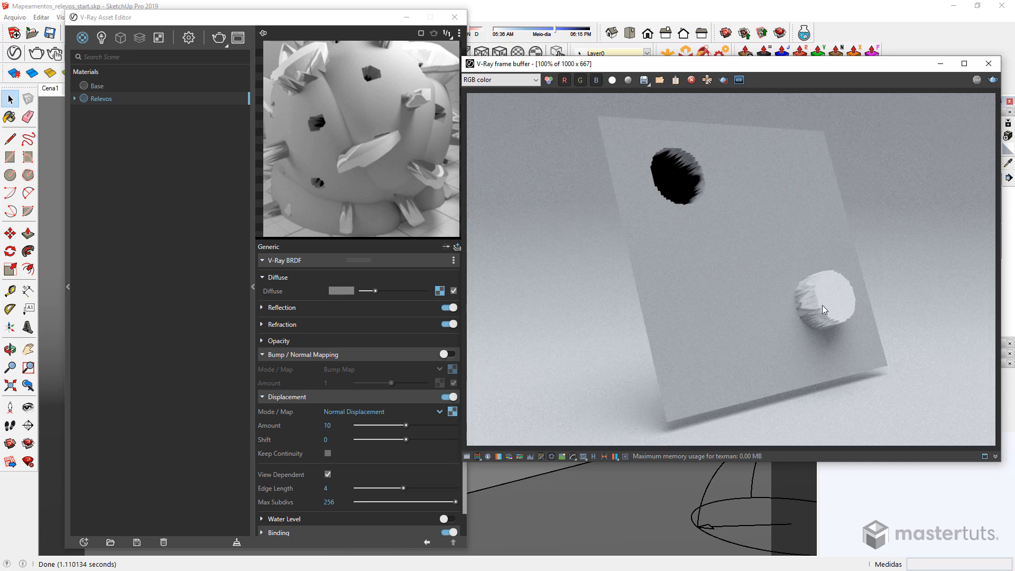
scroll(823, 305, up, 1)
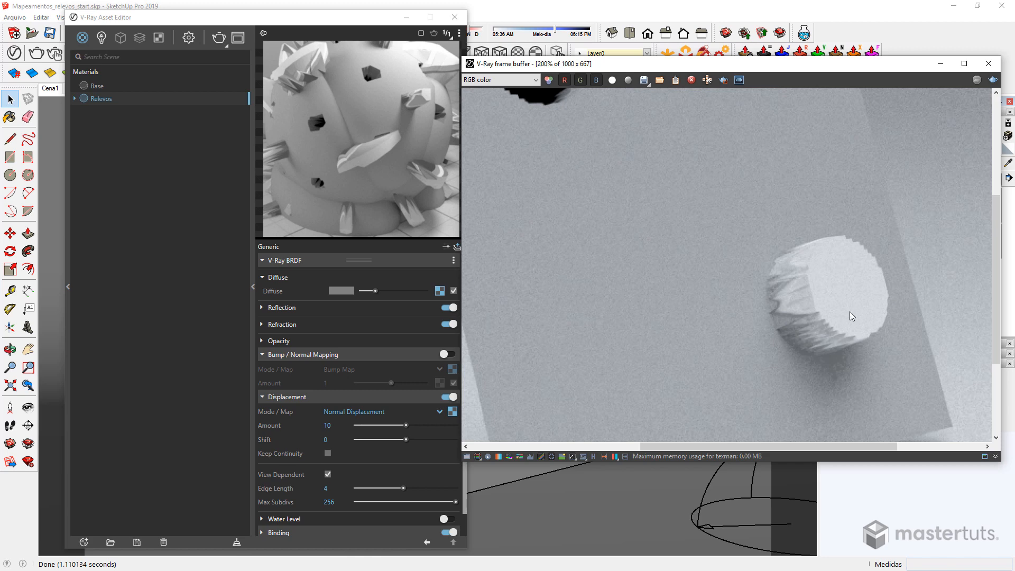
middle_drag(631, 249, 676, 333)
middle_drag(529, 128, 544, 141)
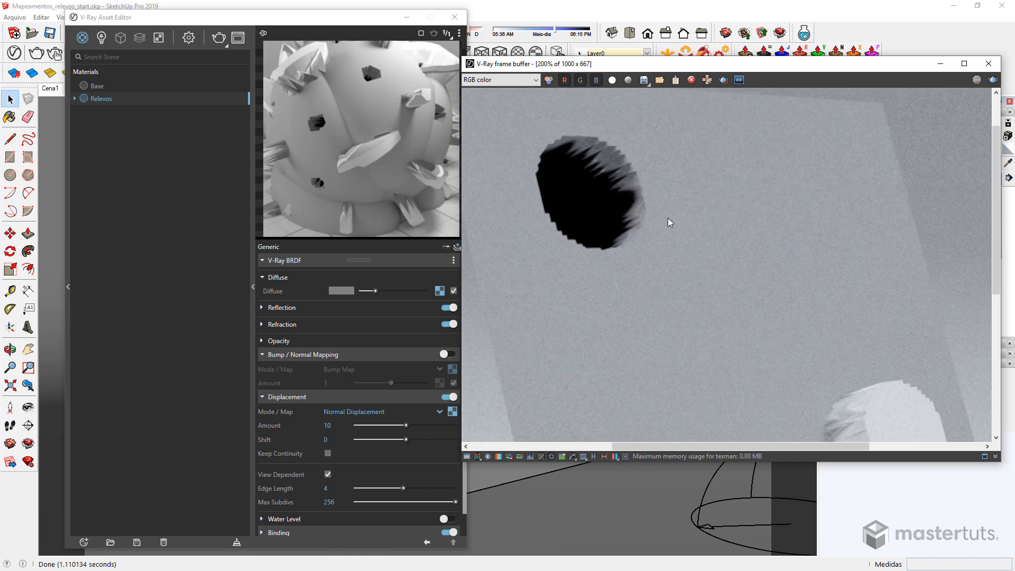
scroll(668, 218, down, 1)
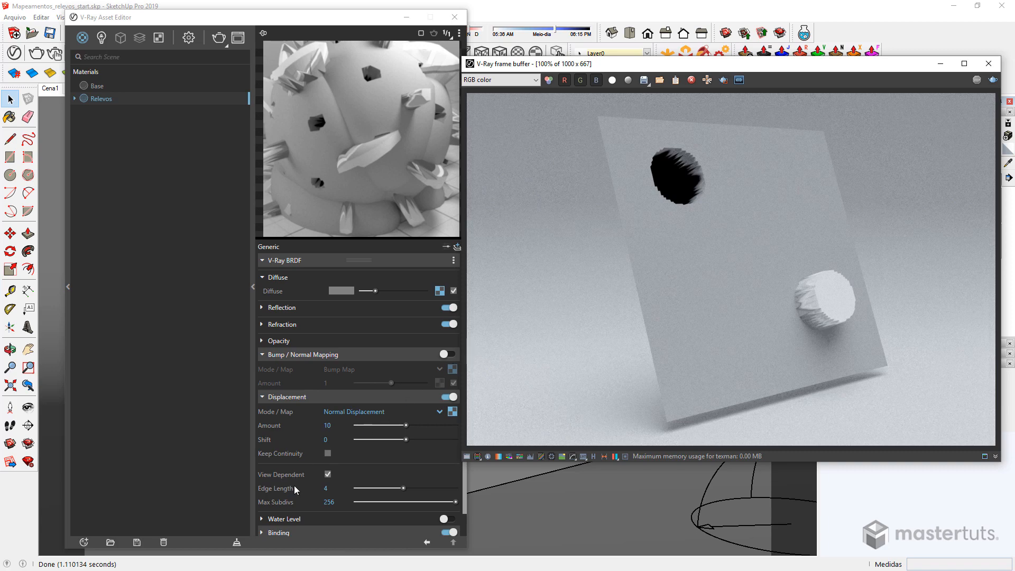
Step: Set the displacement Edge Length of the Relevos material to 1
mouse_move(295, 493)
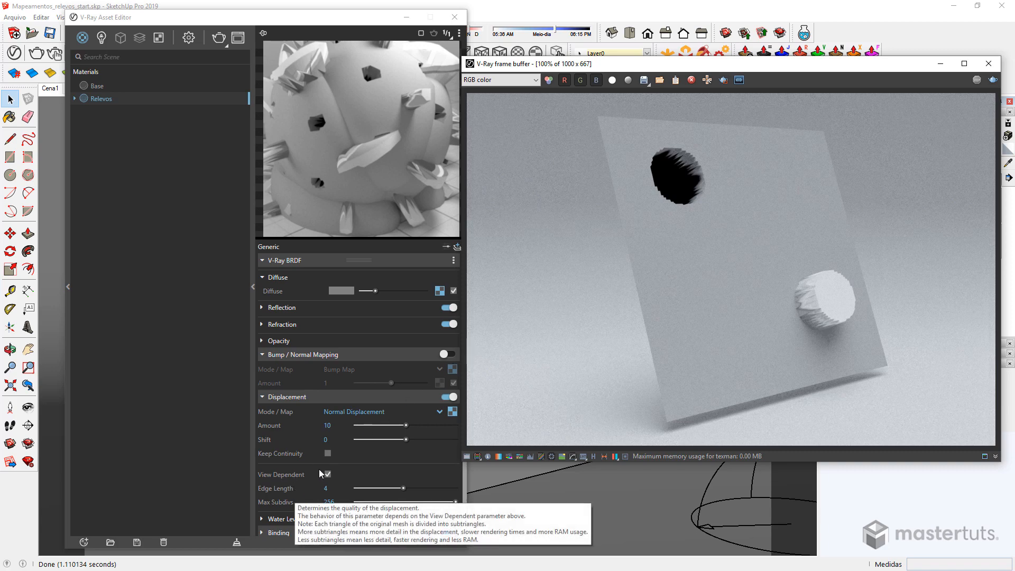
scroll(325, 464, down, 1)
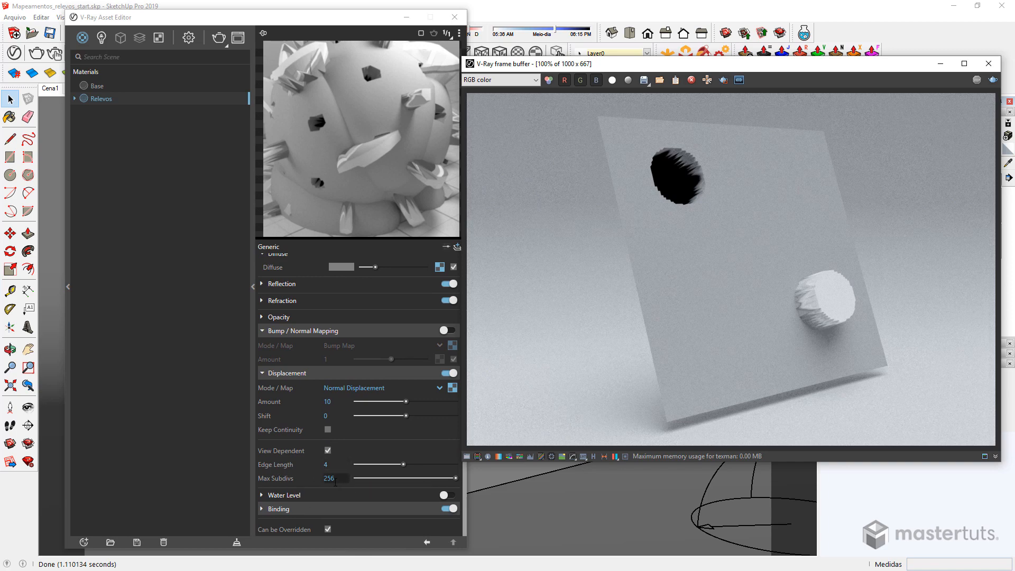
mouse_move(336, 481)
click(323, 464)
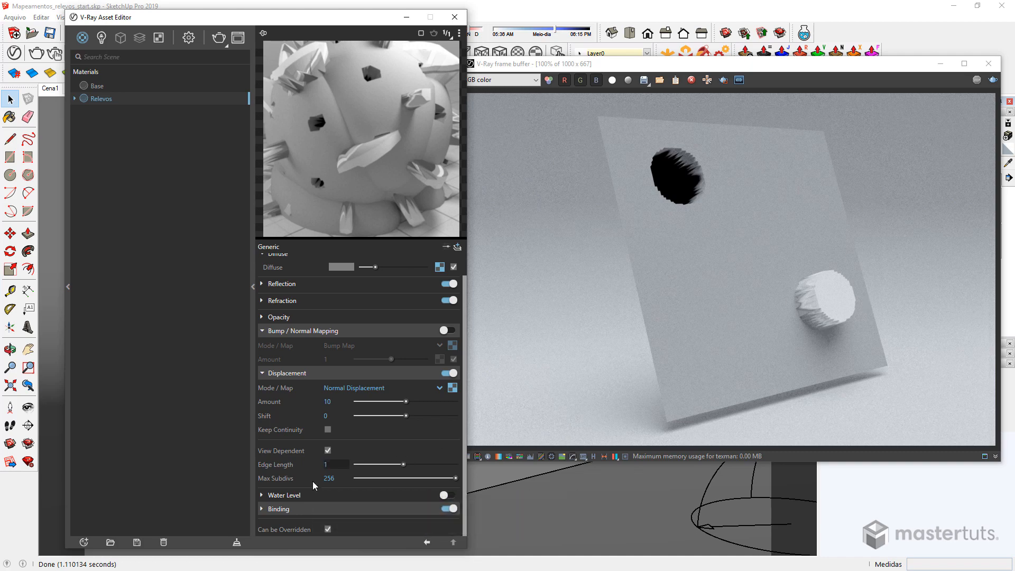
text(1)
key(Return)
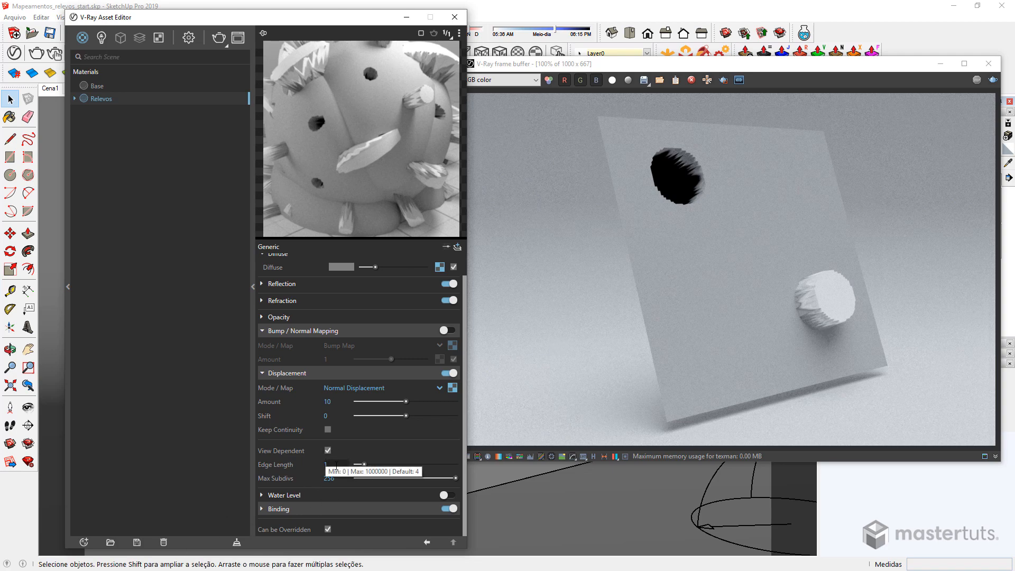
Step: Render the scene with the finer edge length and inspect the sides of the white circle's relief up close
click(992, 84)
click(992, 82)
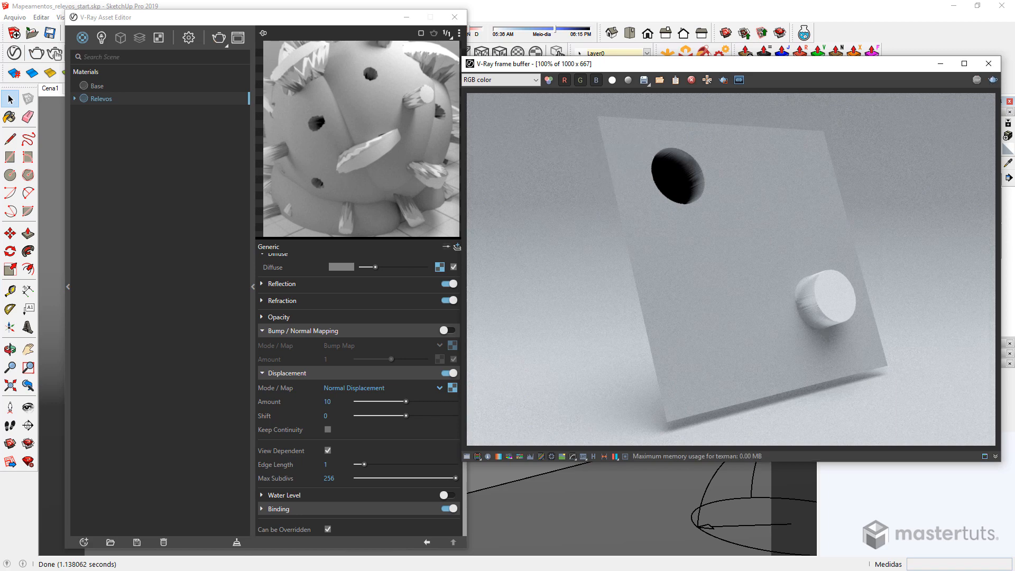
scroll(836, 294, up, 1)
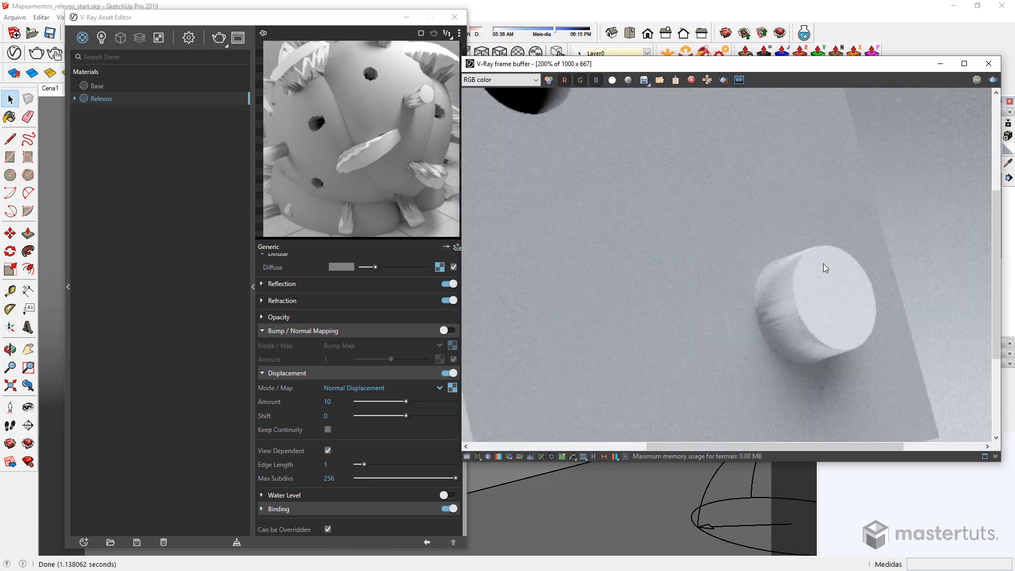
scroll(798, 364, down, 1)
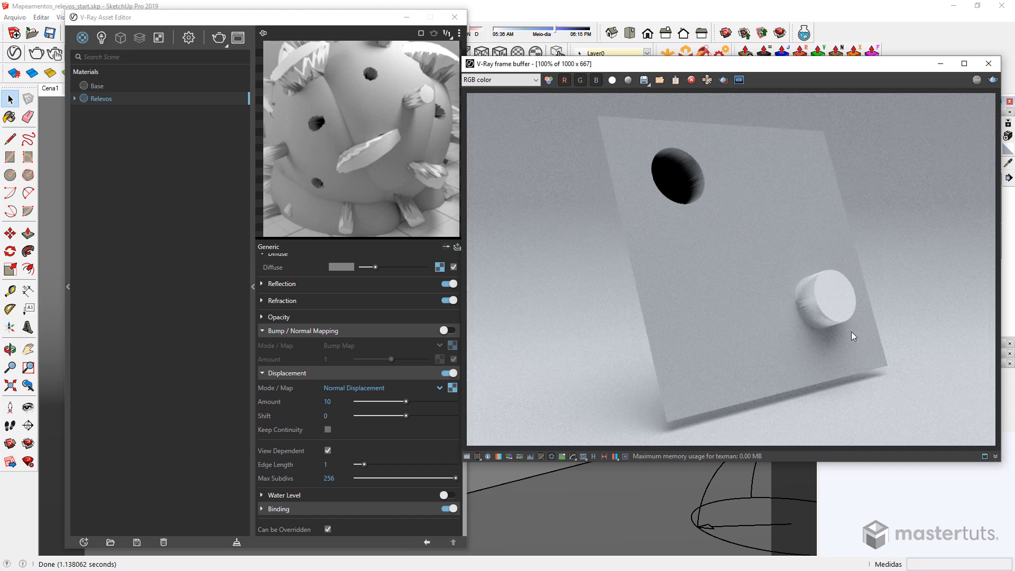
Step: Paint the whole panel group with the default material and render the scene to check the effect on the displacement
click(984, 63)
click(454, 18)
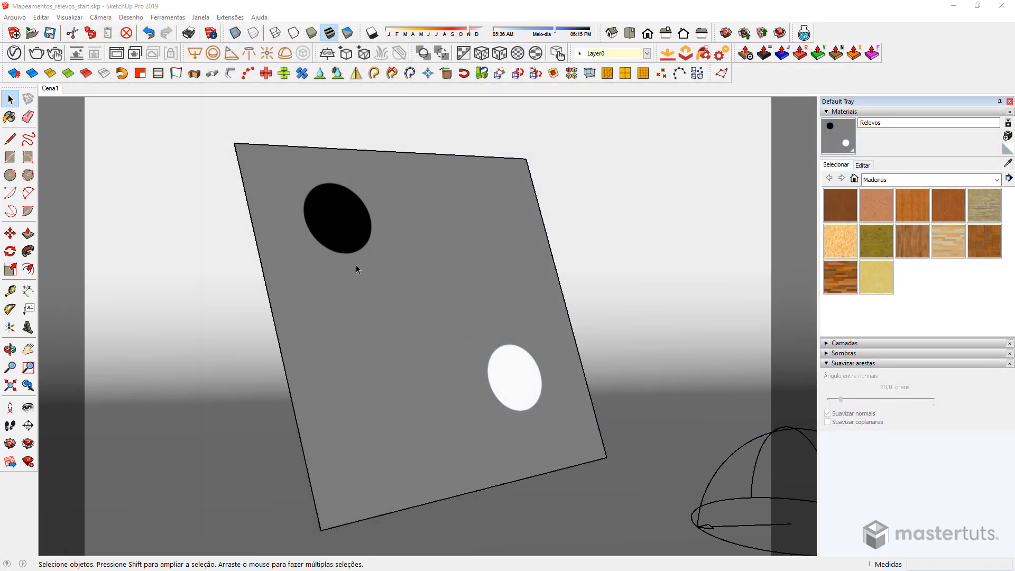
click(387, 266)
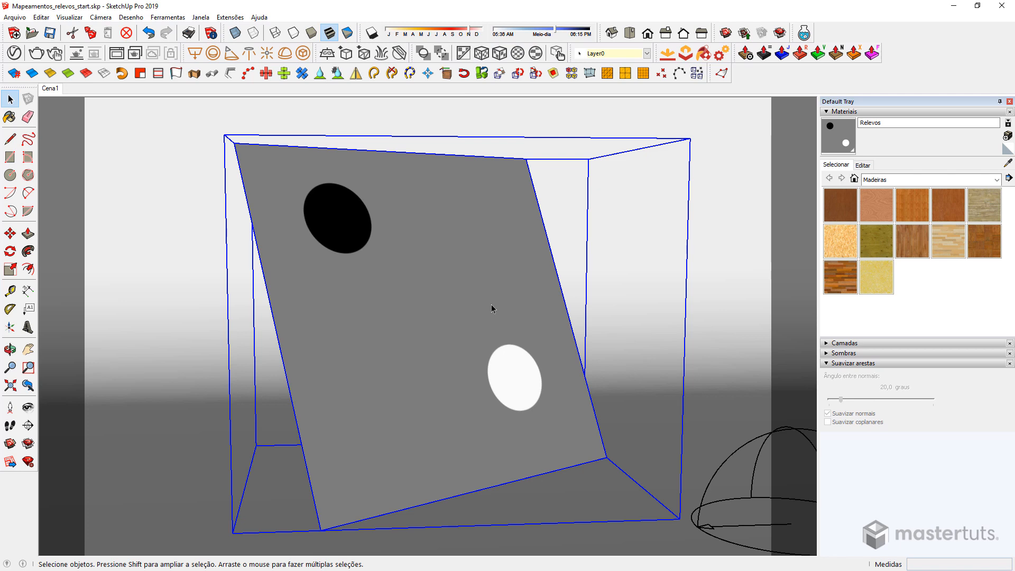
click(1007, 149)
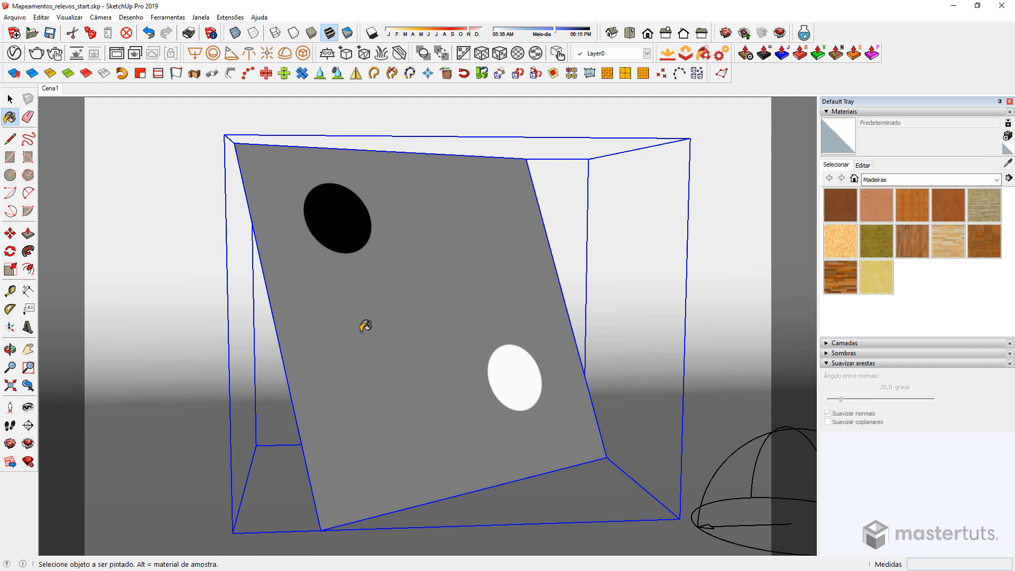
click(13, 53)
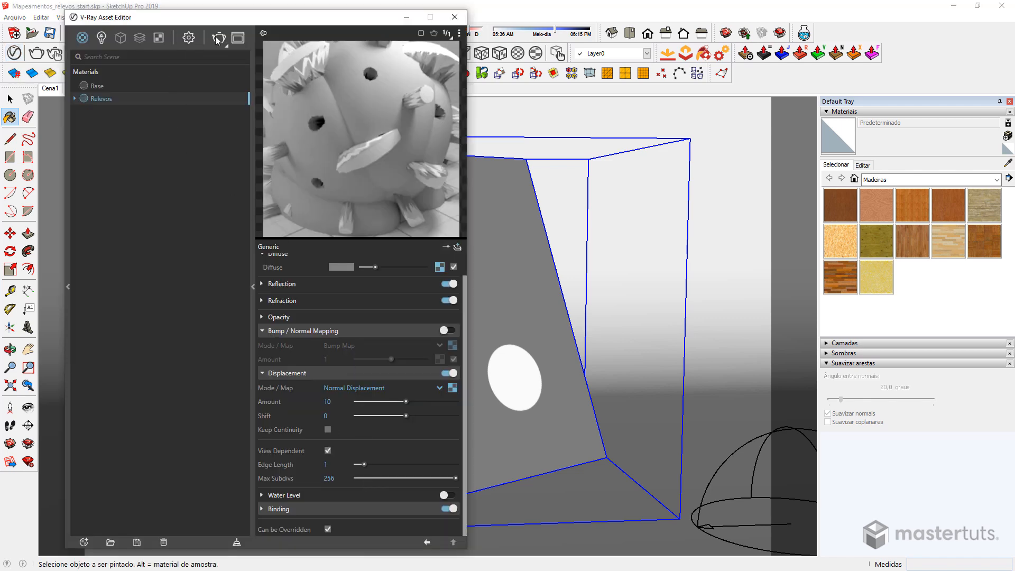
click(218, 38)
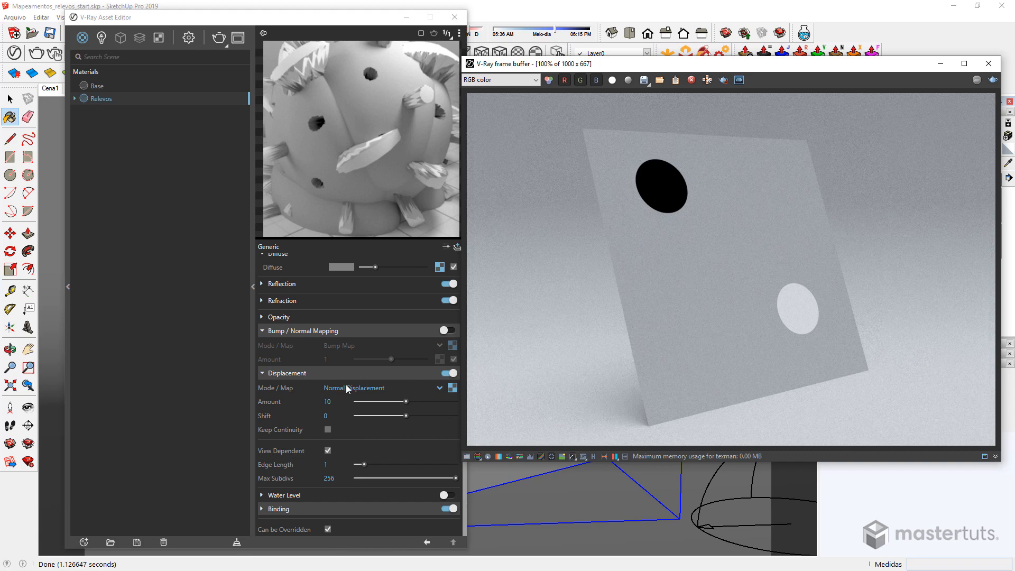
click(988, 63)
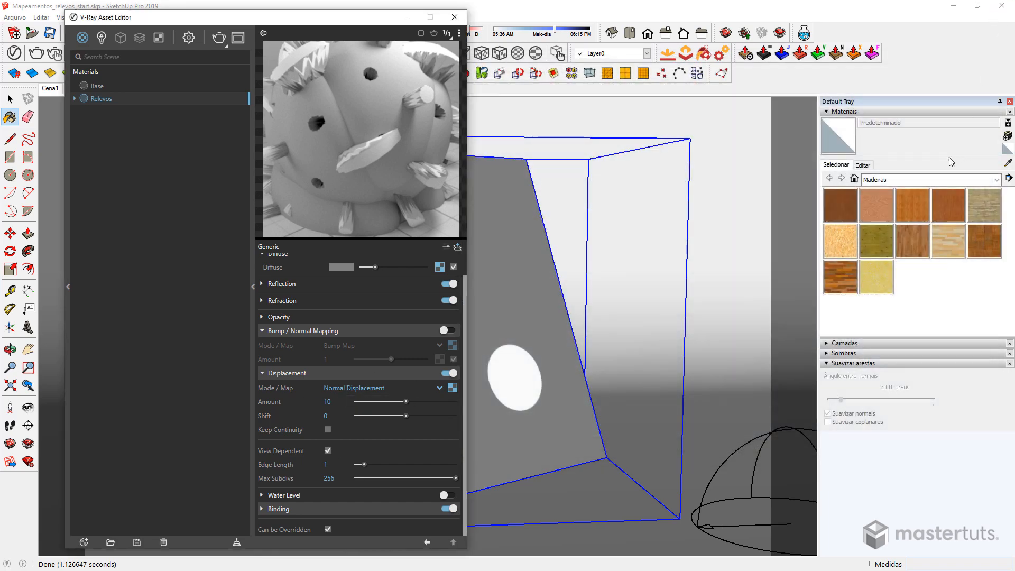
Step: Reapply the Relevos material from the model's materials to the panel group and render the scene again
click(854, 178)
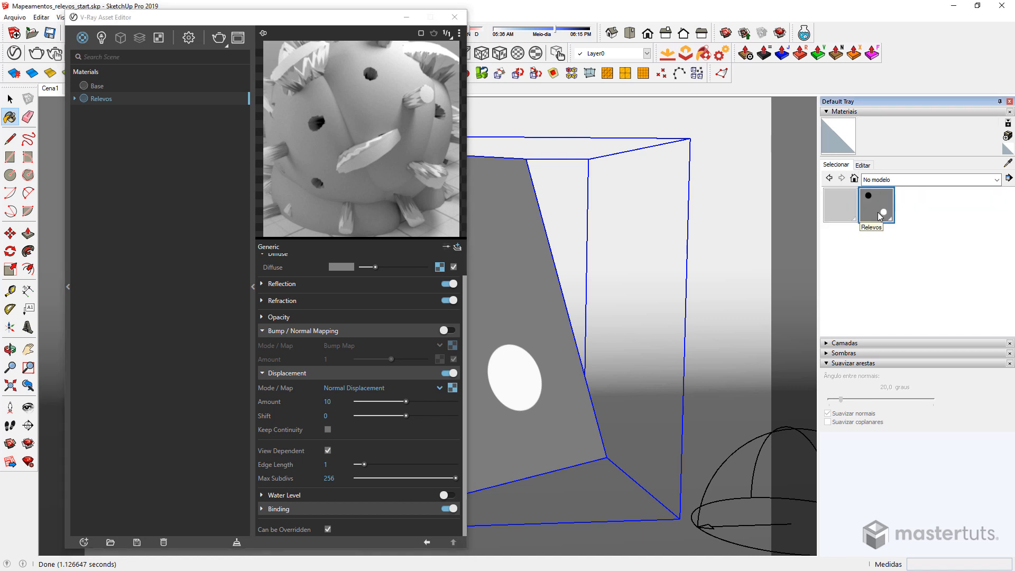
click(878, 212)
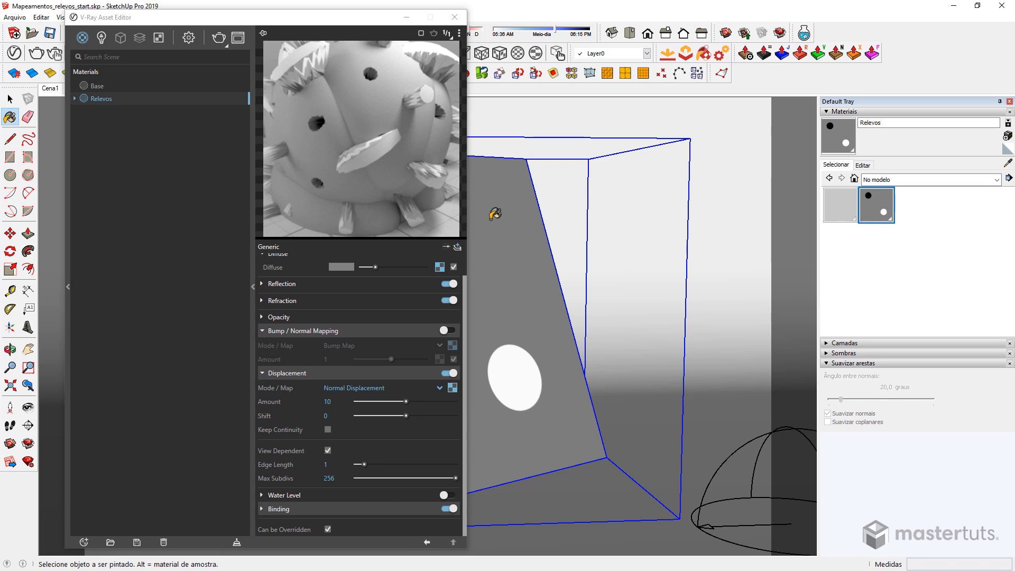
click(218, 37)
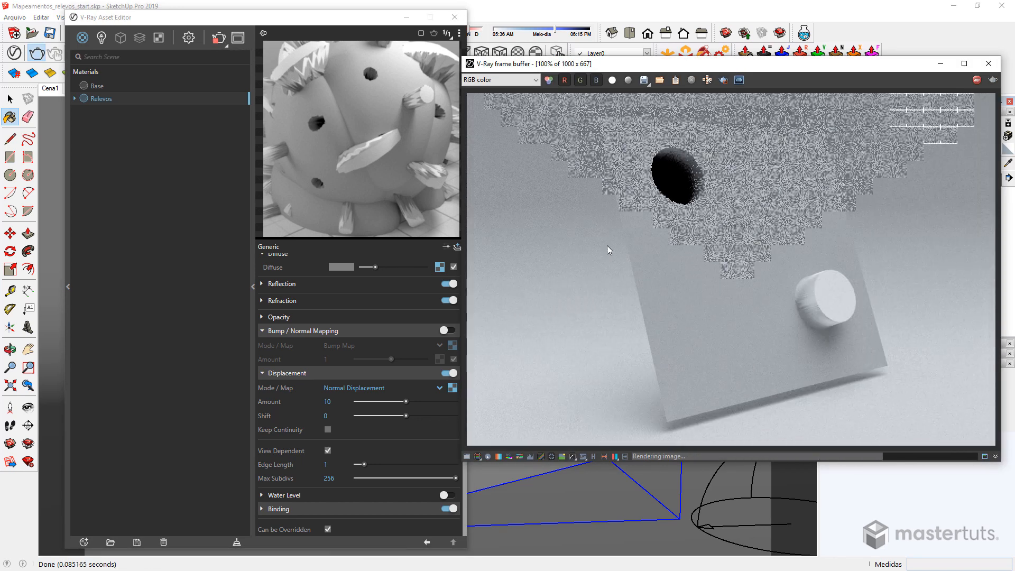
click(380, 387)
click(403, 410)
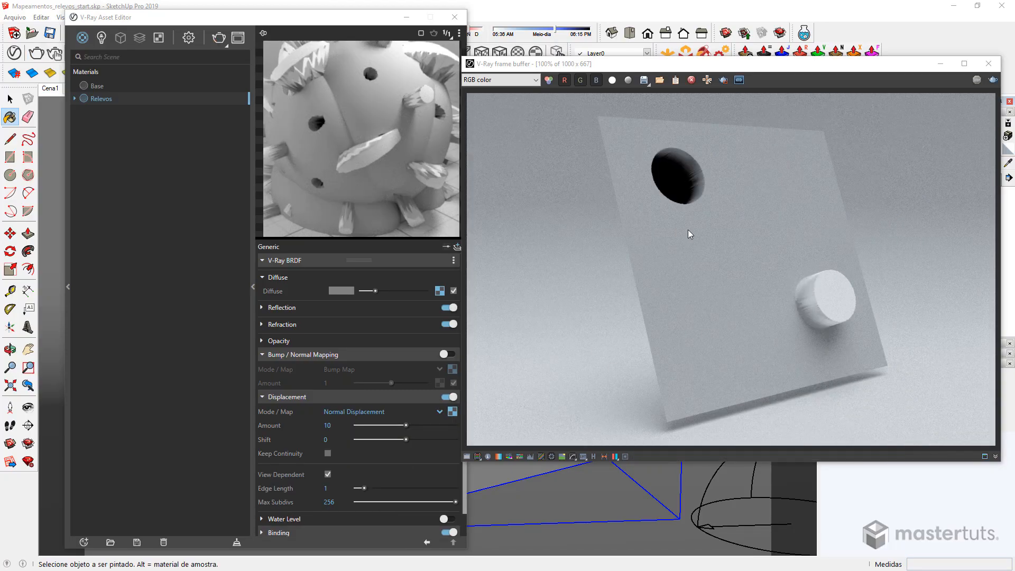
Step: Inspect both sides of the panel group in the model and return to the Cena1 scene view
click(939, 64)
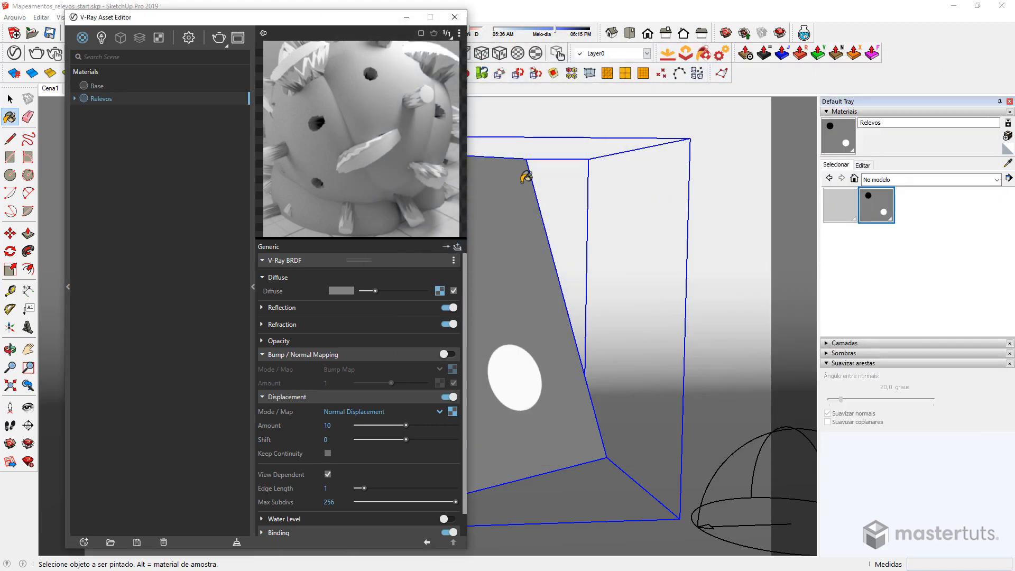
click(413, 20)
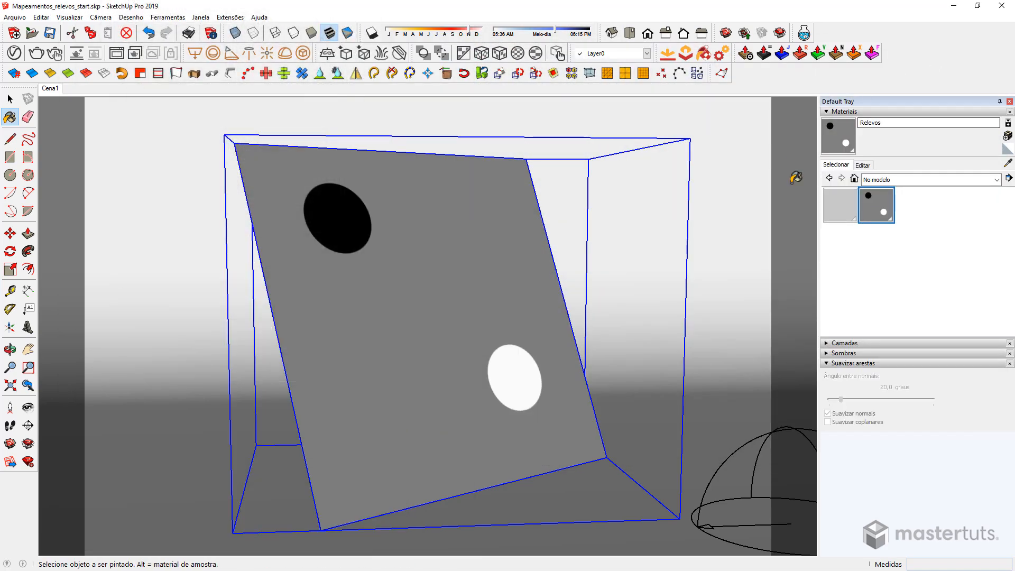
middle_drag(402, 289, 544, 240)
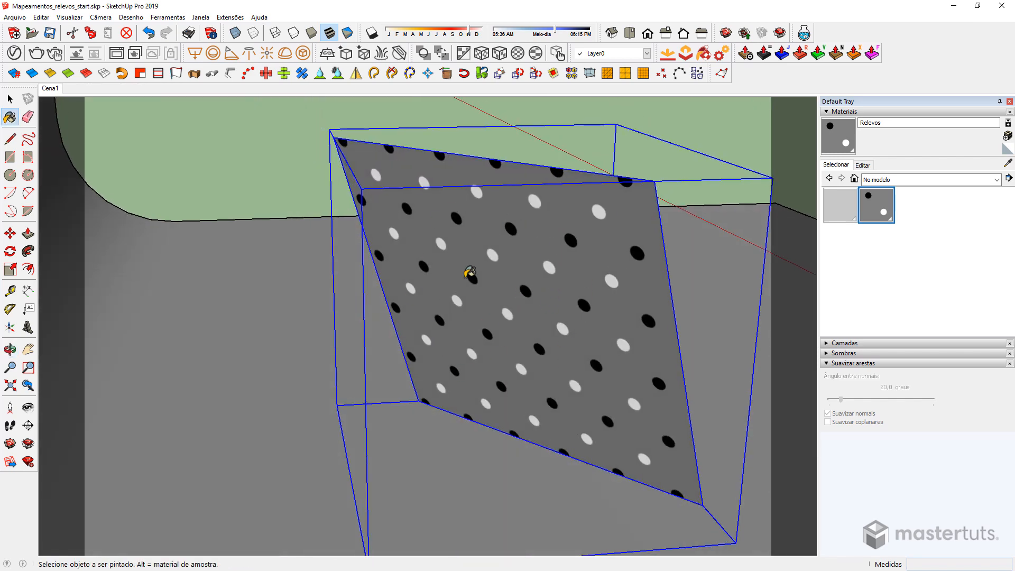
middle_drag(557, 297, 518, 317)
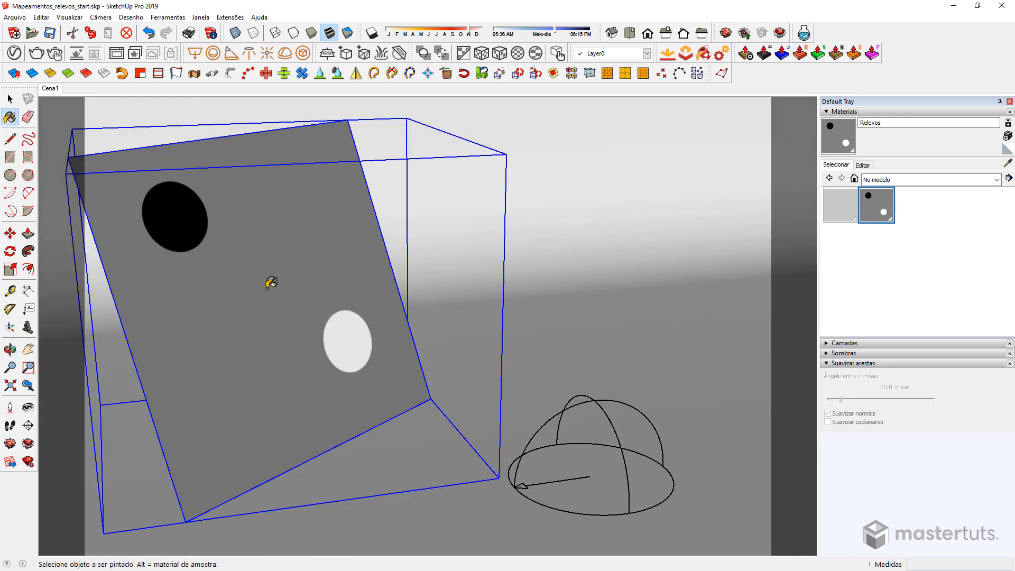
click(51, 89)
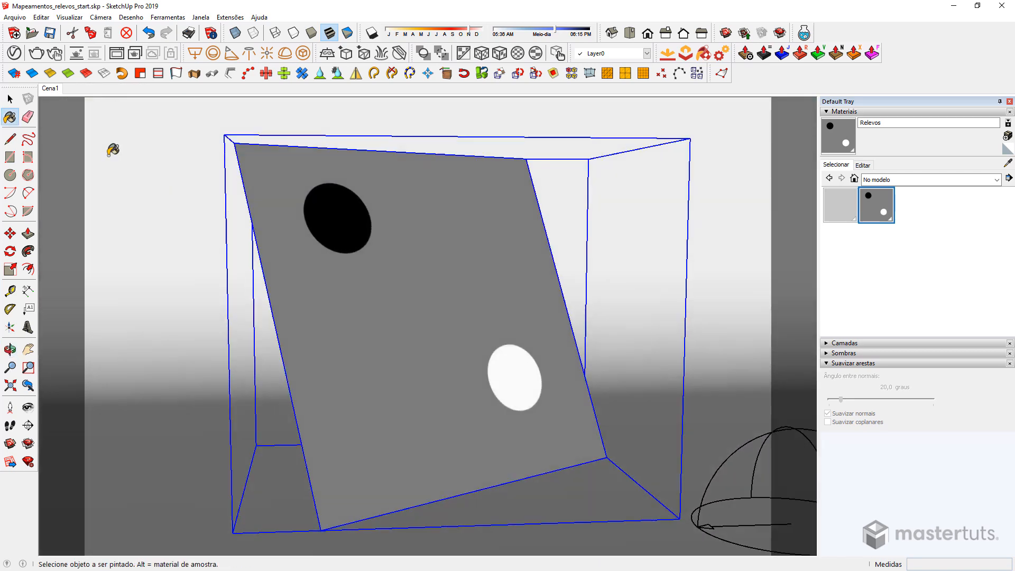
Step: Review the available displacement modes of the Relevos material in the V-Ray Asset Editor
click(14, 52)
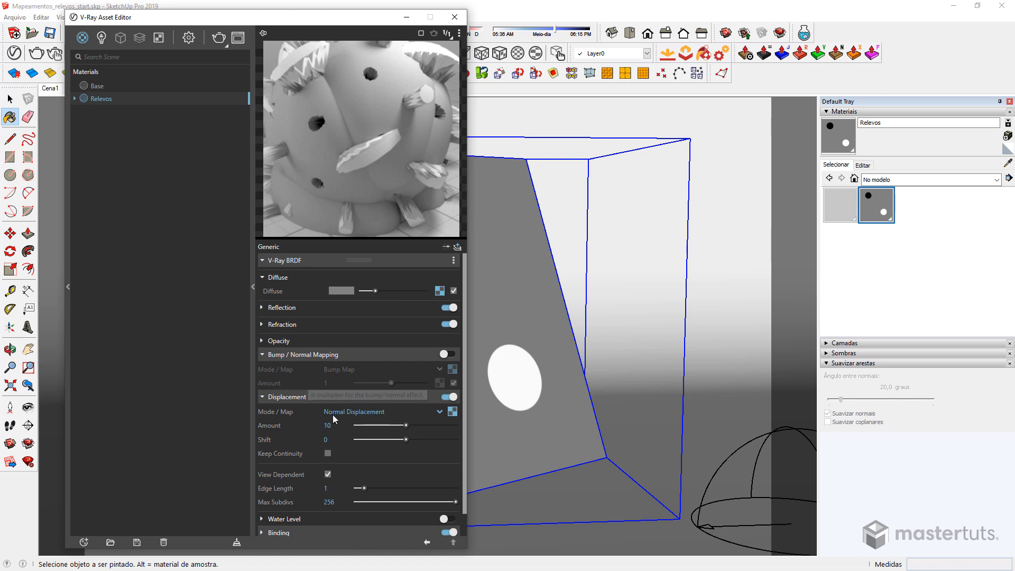
click(370, 415)
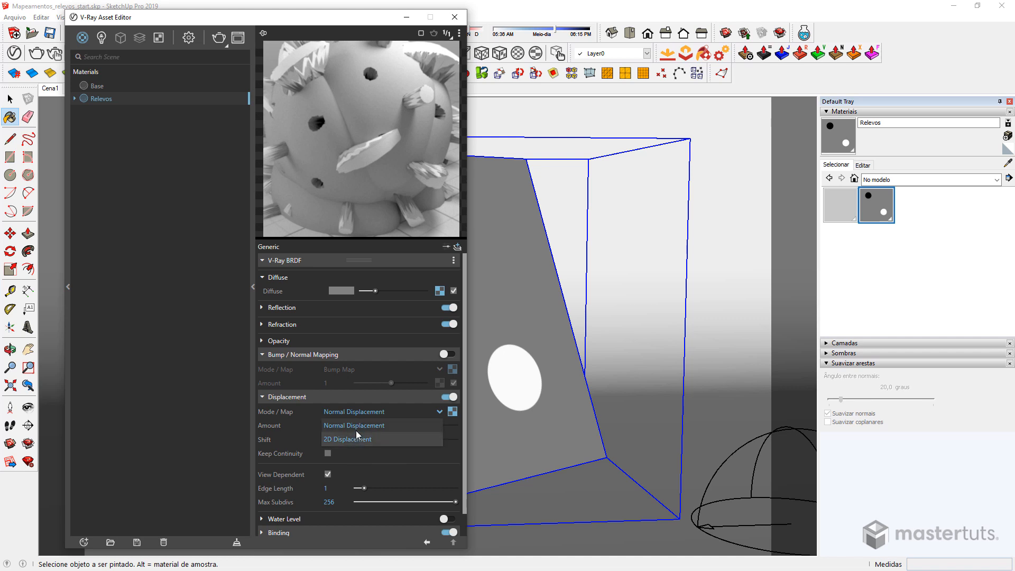
click(306, 426)
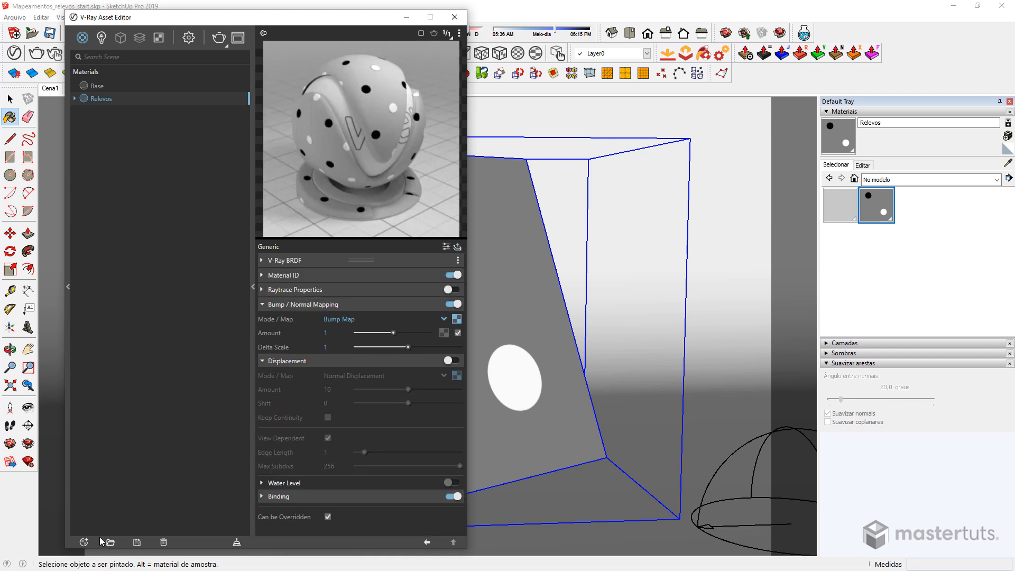
Step: Create a new Generic V-Ray material and name it 00_Tijolos
click(83, 542)
mouse_move(106, 528)
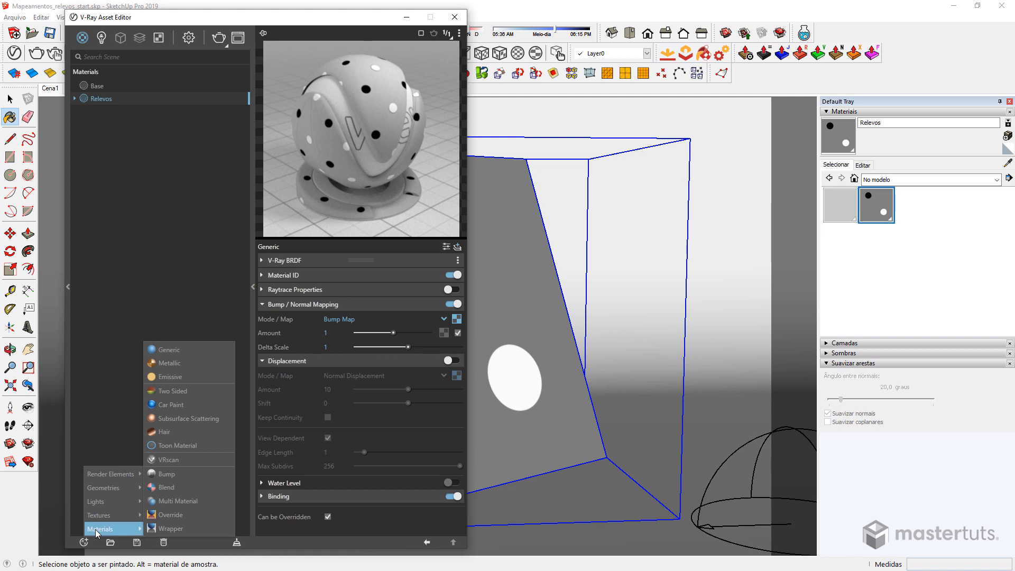
click(169, 350)
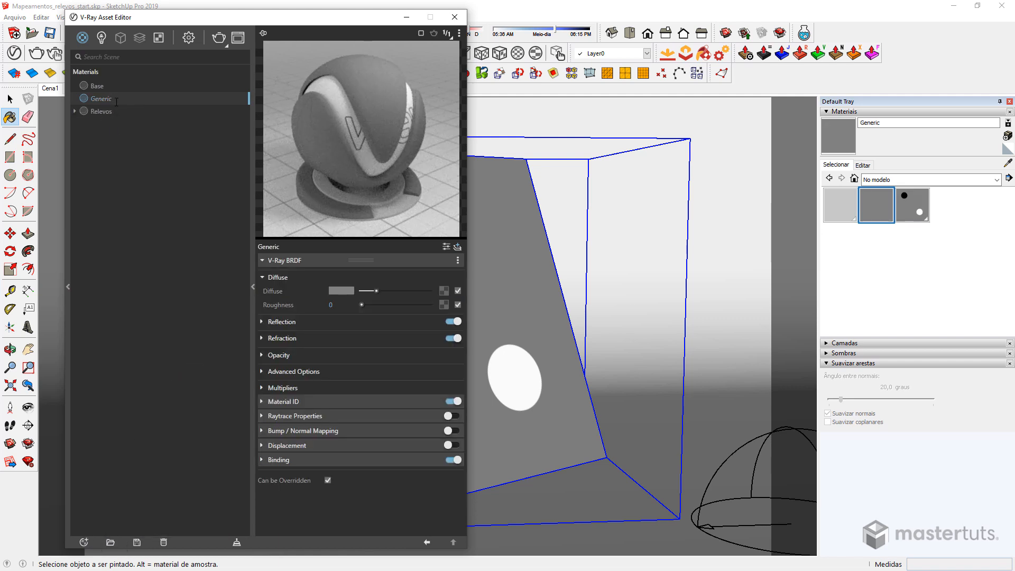
double_click(103, 99)
text(00_Tijolos)
key(Return)
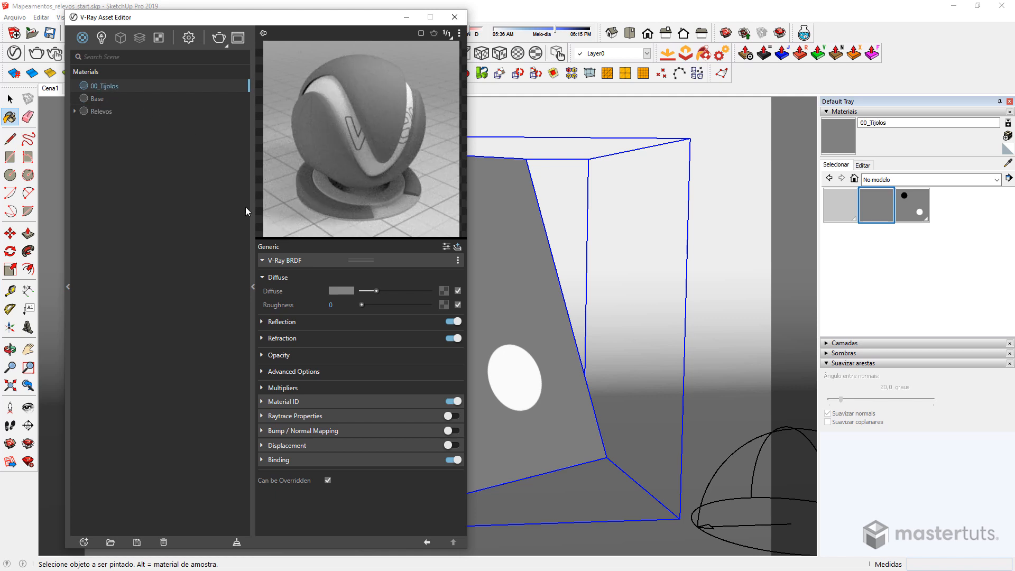
Step: Enable Bump / Normal Mapping on the 00_Tijolos material and load bricks_normal.png from the maps folder as its bitmap
click(278, 261)
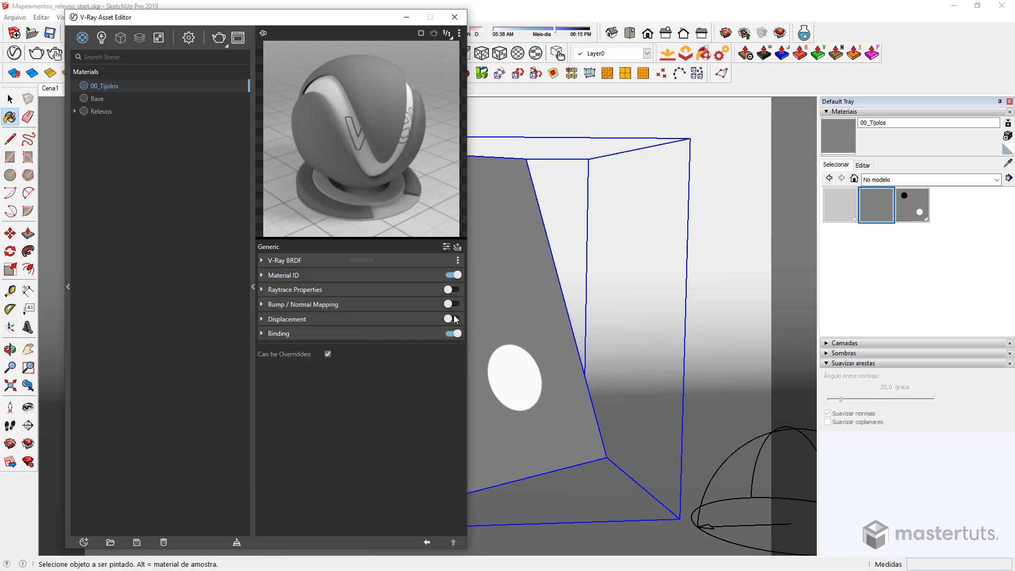
click(421, 307)
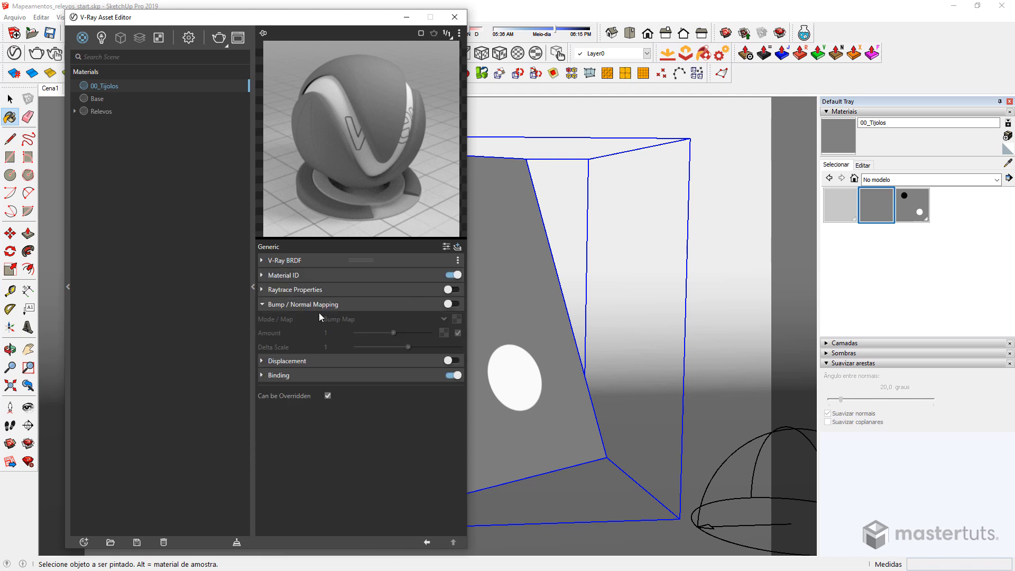
click(452, 305)
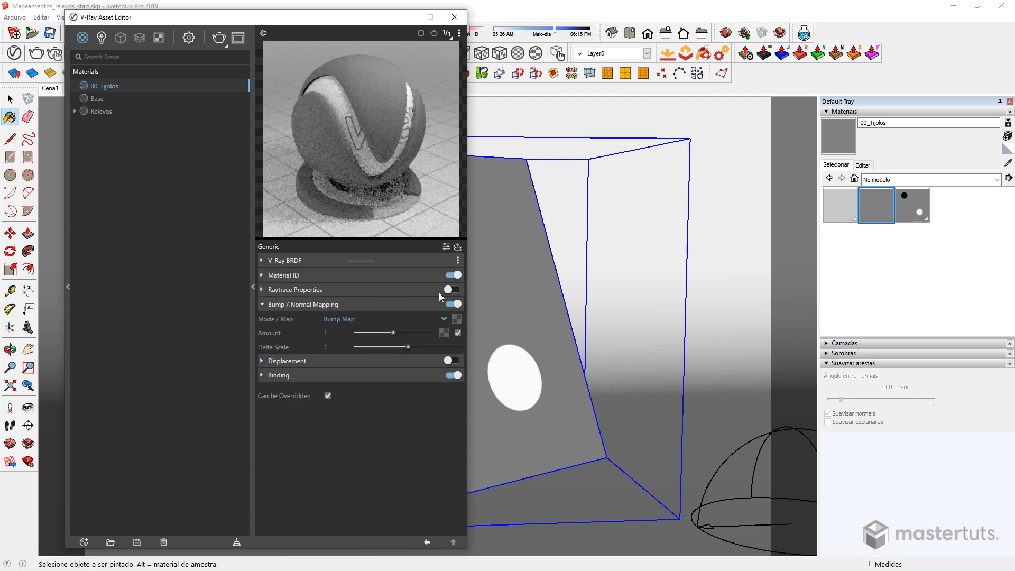
click(456, 319)
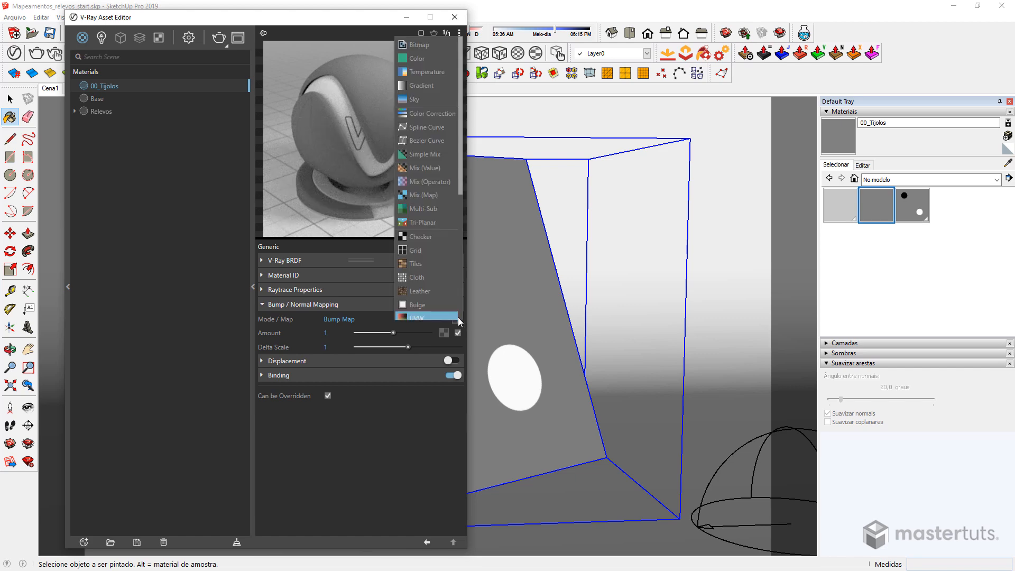
click(434, 46)
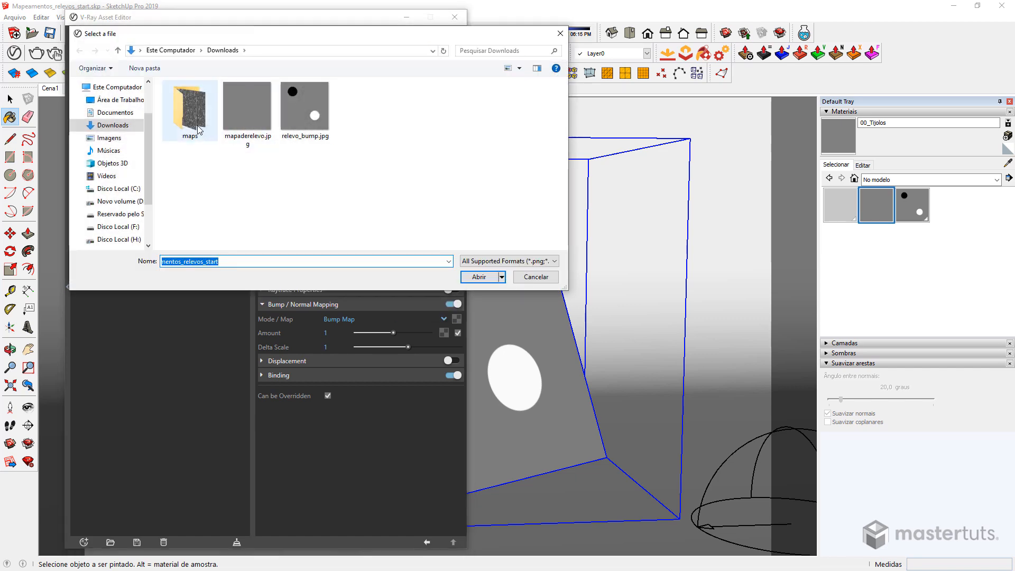
double_click(193, 116)
click(304, 123)
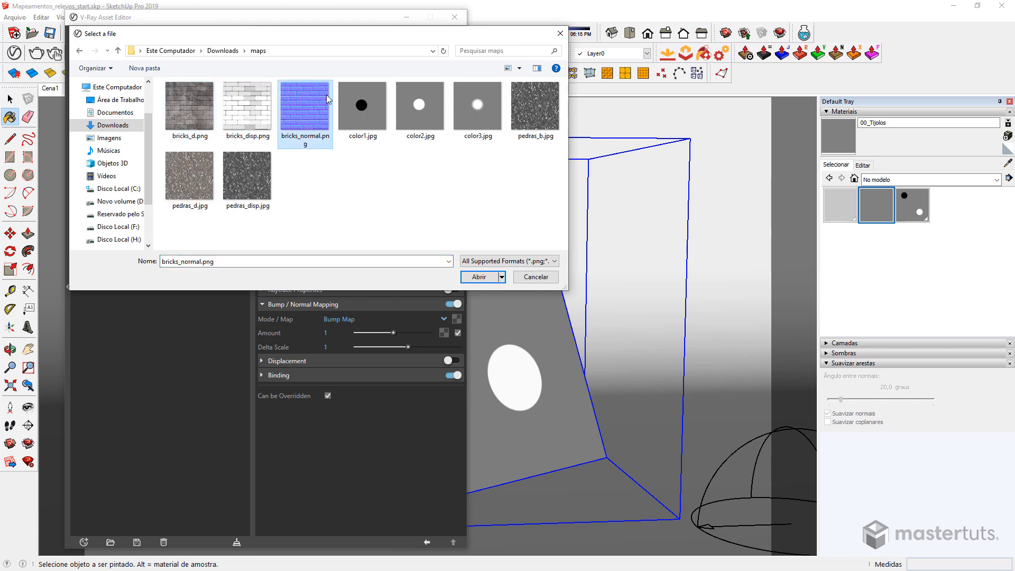
click(481, 278)
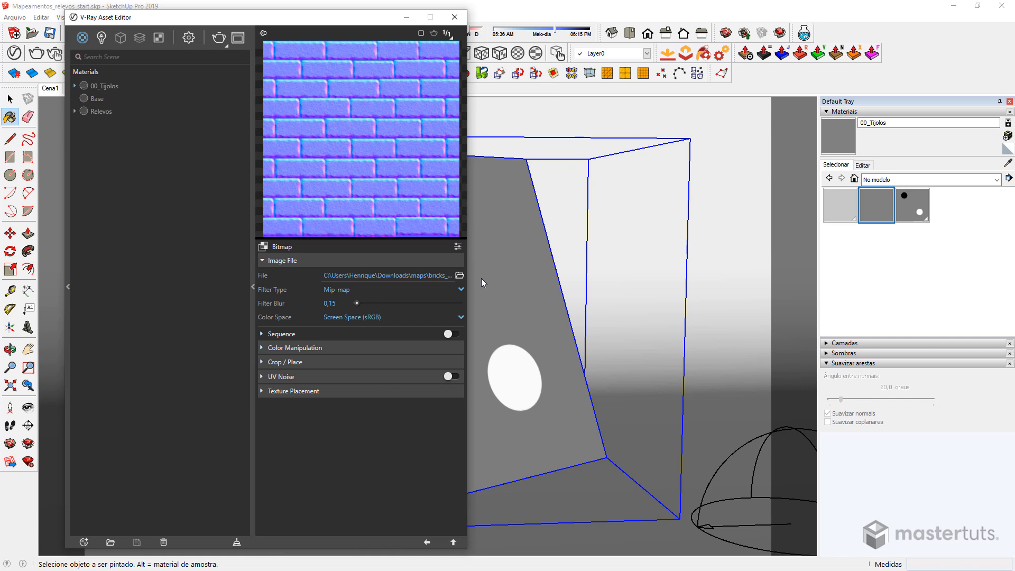
click(428, 542)
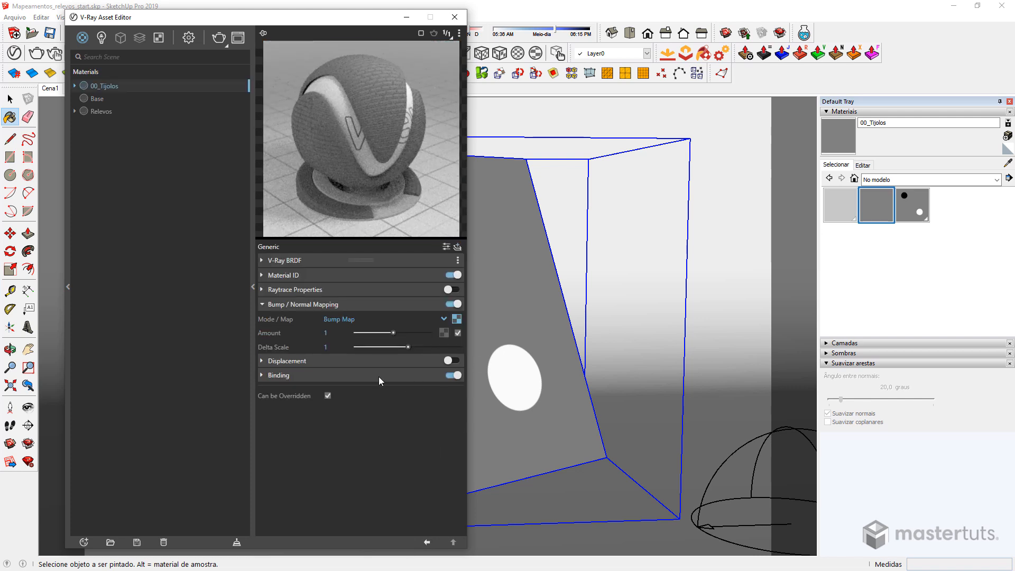
Step: Set the 00_Tijolos binding texture mode to Custom mode and load bricks_normal.png from the maps folder as its bitmap
click(263, 375)
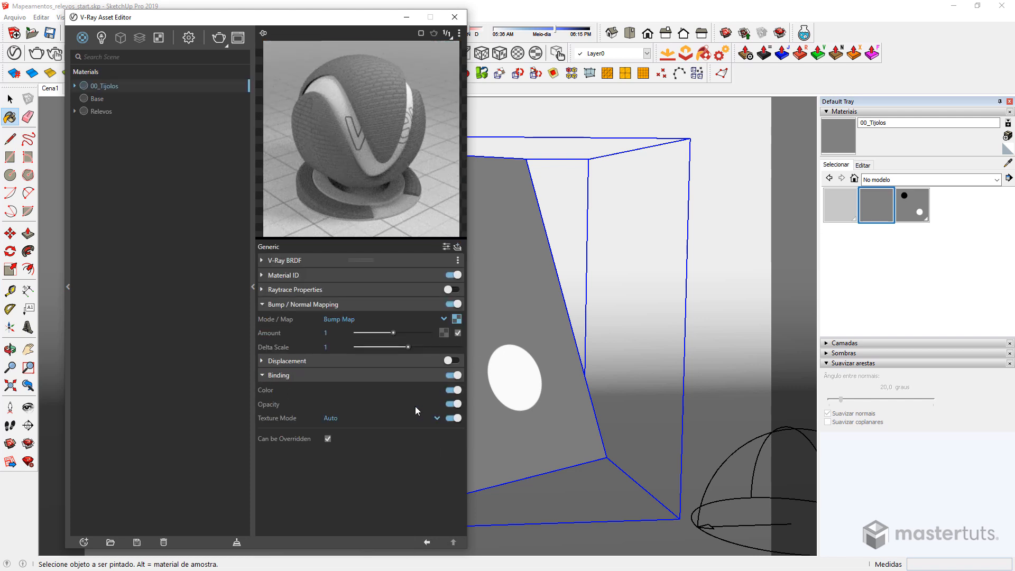
click(436, 418)
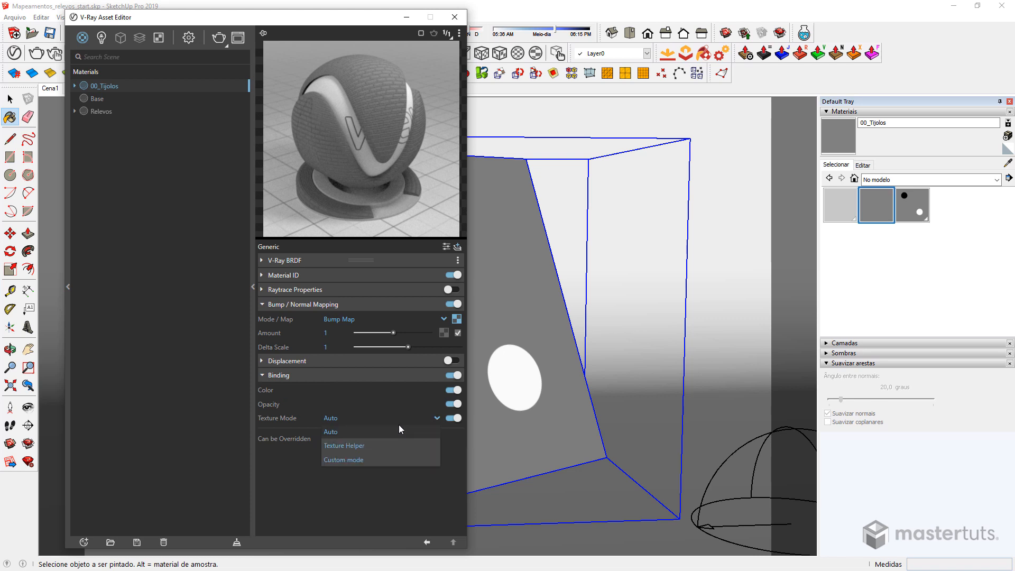
click(348, 462)
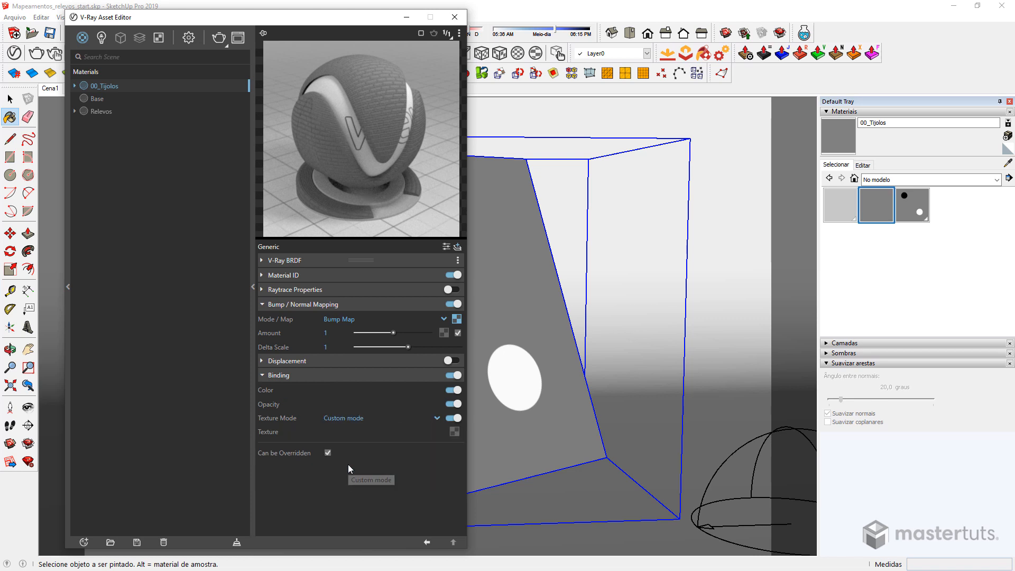
click(454, 431)
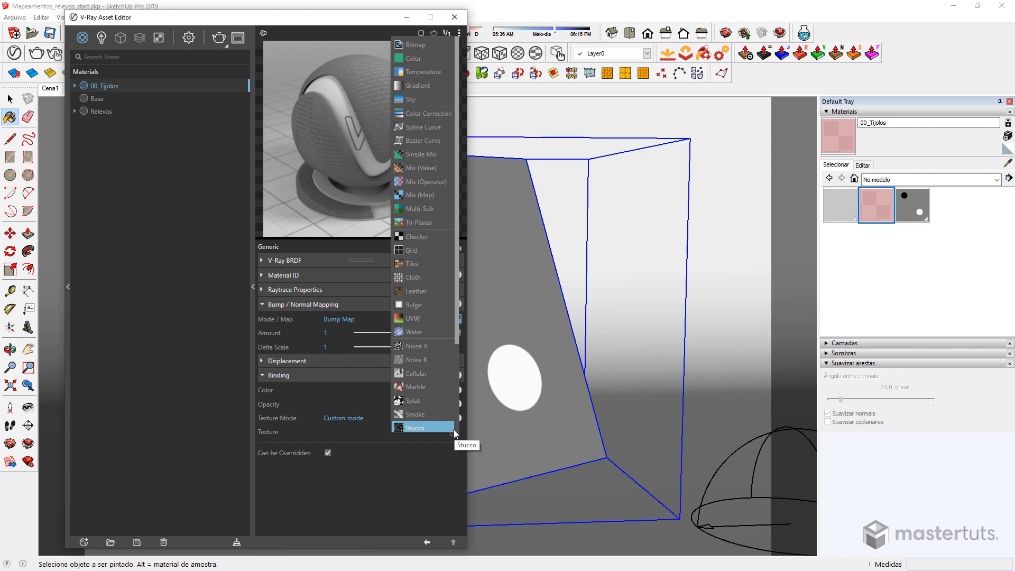
click(423, 45)
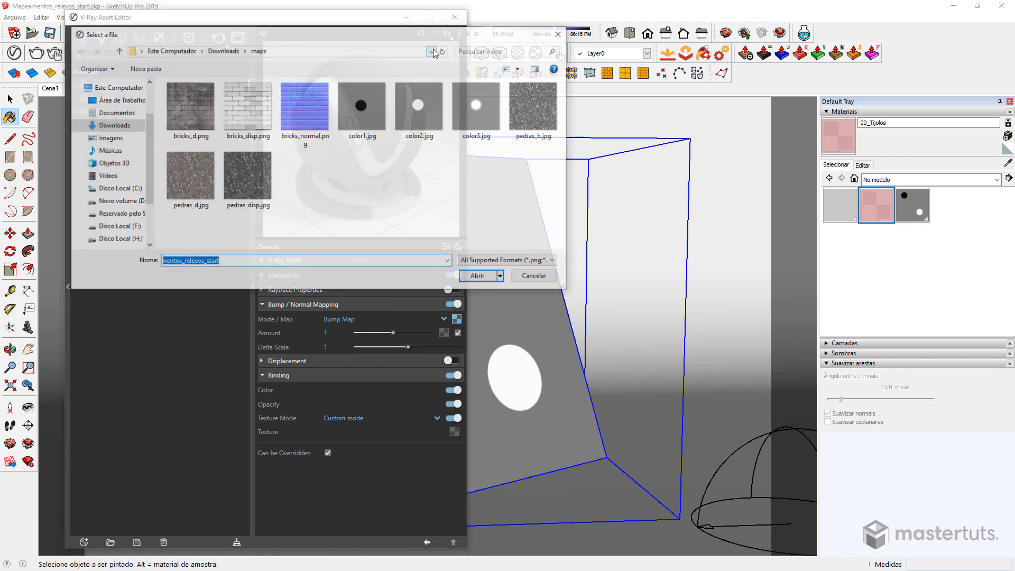
click(327, 106)
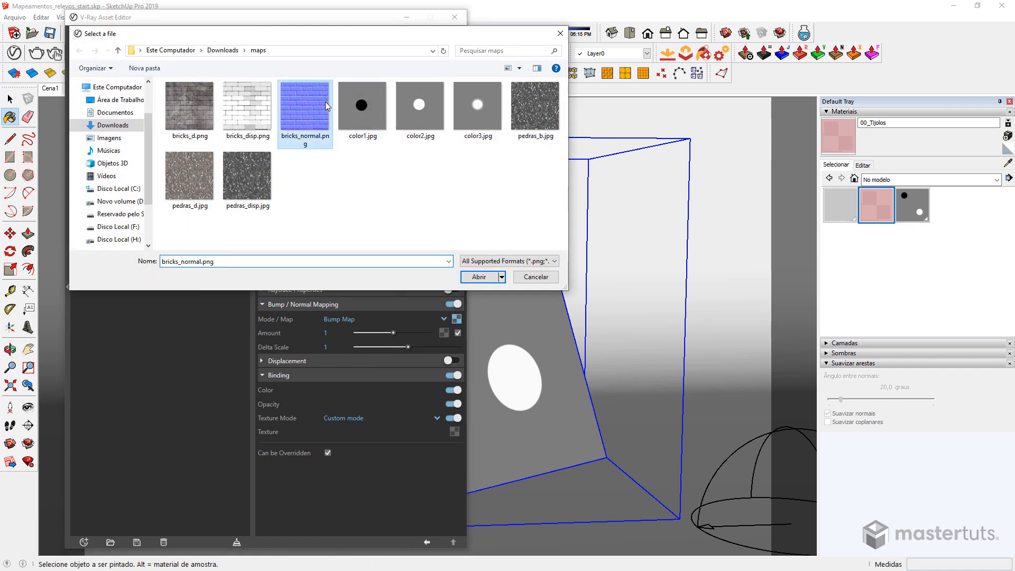
click(477, 277)
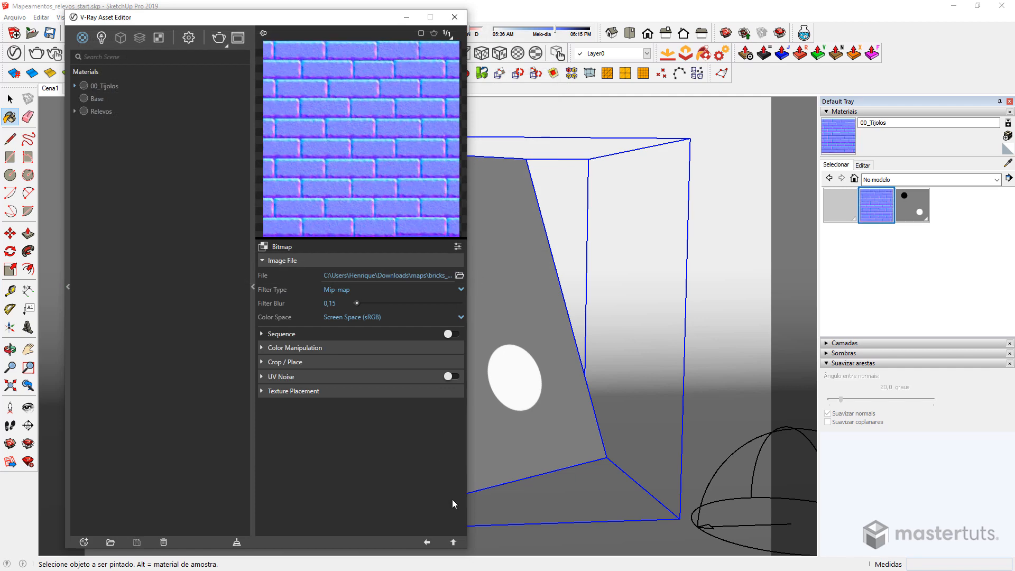
click(425, 546)
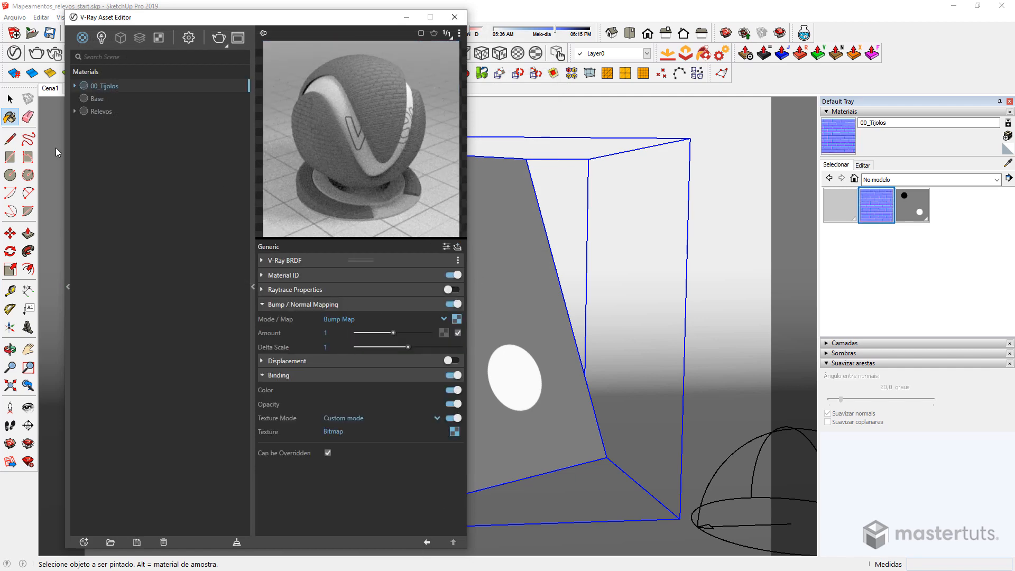
Step: Enter the panel group, select its front face, and show the SketchUV toolbar
click(9, 99)
double_click(531, 271)
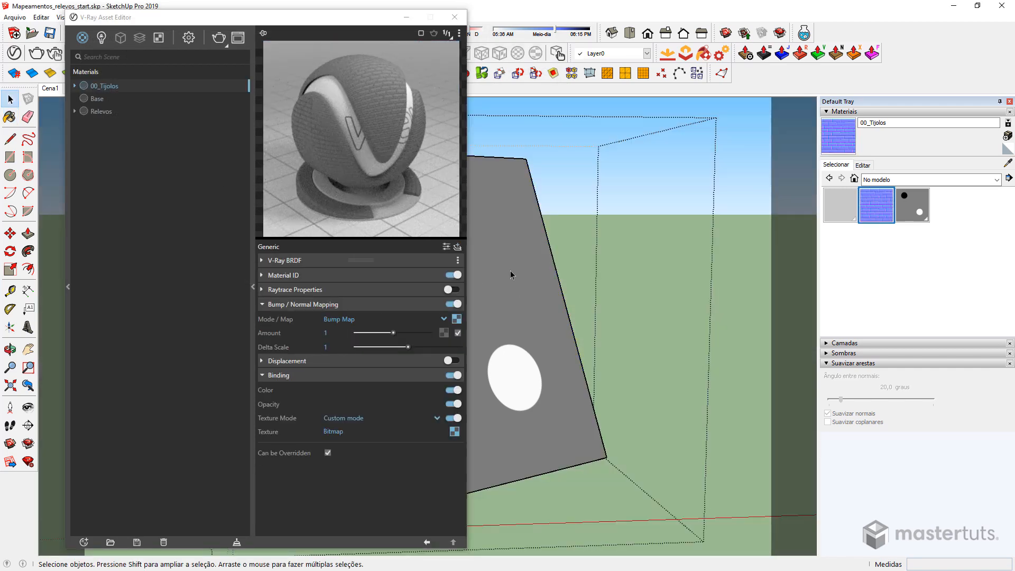
click(406, 17)
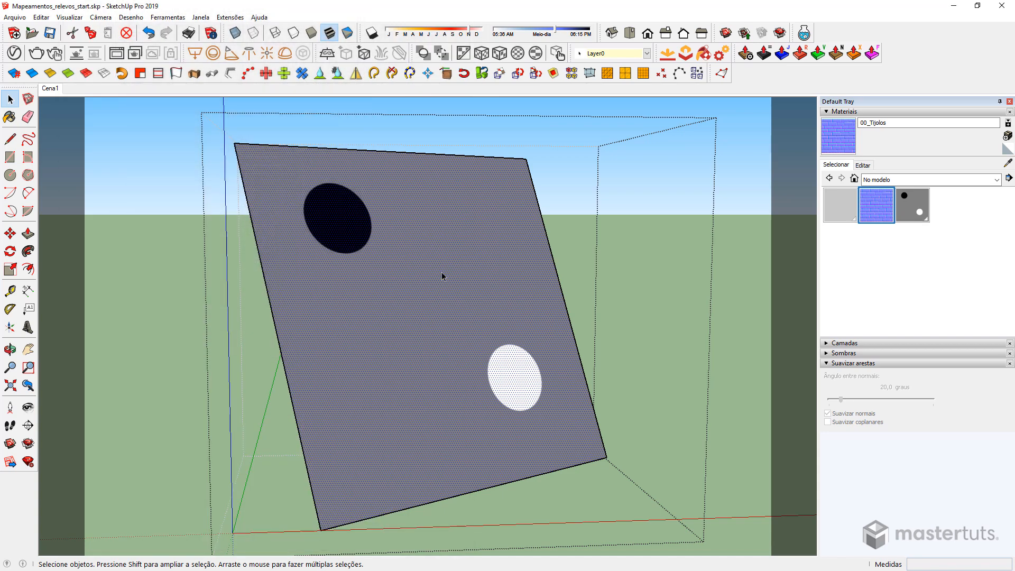
right_click(752, 70)
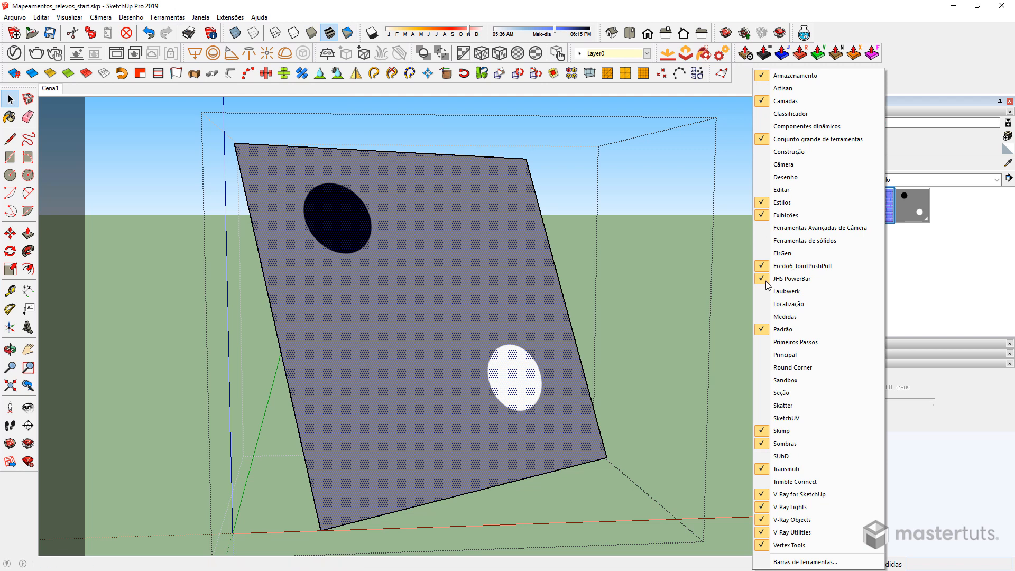
click(786, 418)
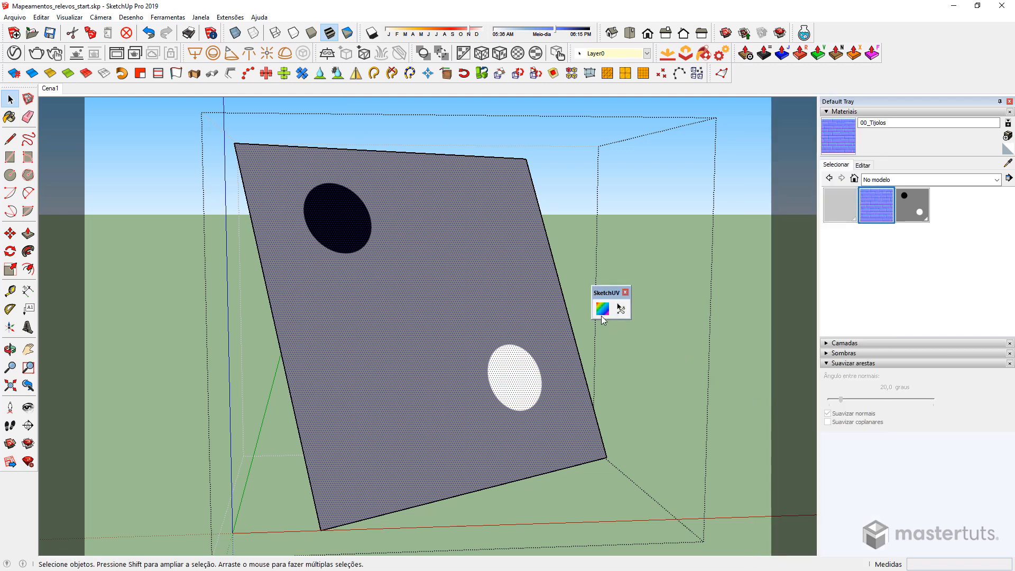
Step: Save the UVs of the selected panel face with the SketchUV mapping tool
click(602, 309)
right_click(454, 277)
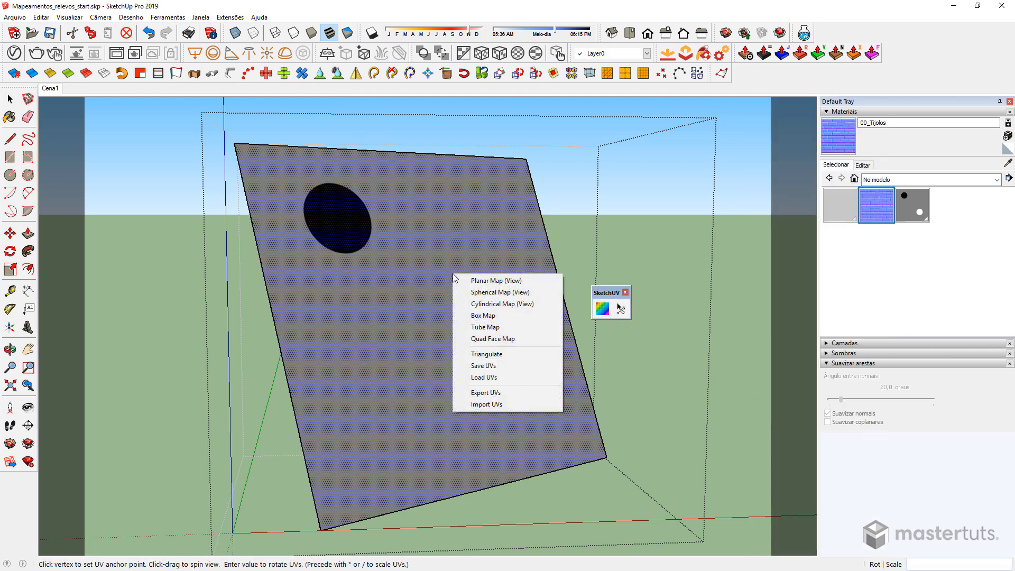
click(502, 369)
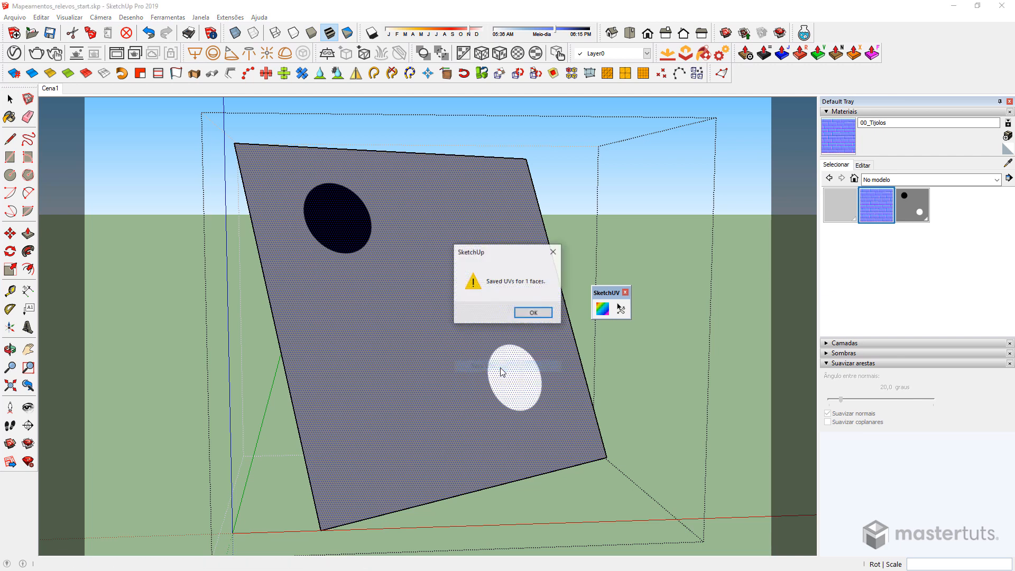
click(533, 313)
Step: Paint the panel face with the 00_Tijolos material and load the saved UVs onto it with SketchUV
click(876, 205)
click(469, 288)
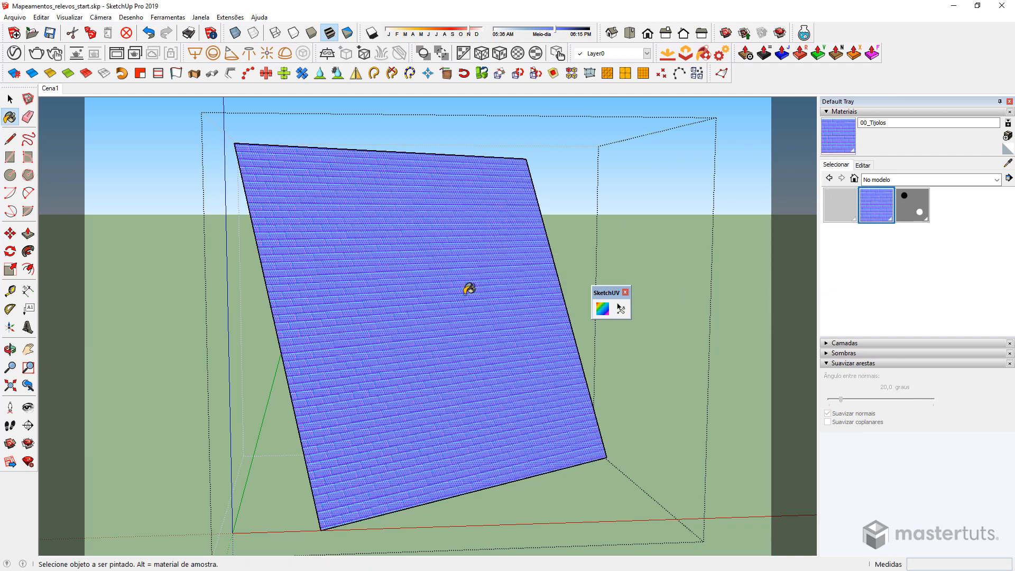
right_click(446, 263)
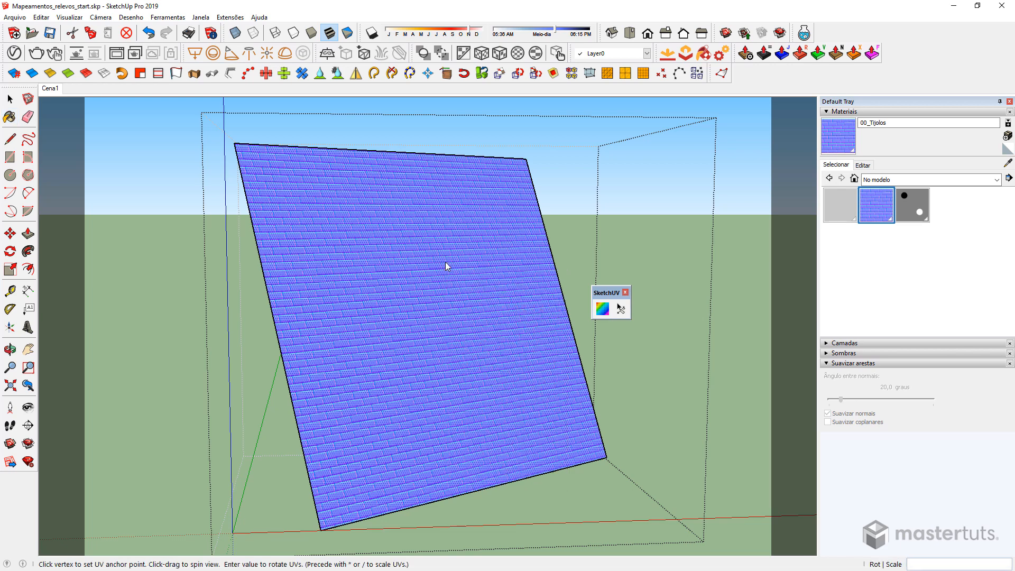
right_click(446, 265)
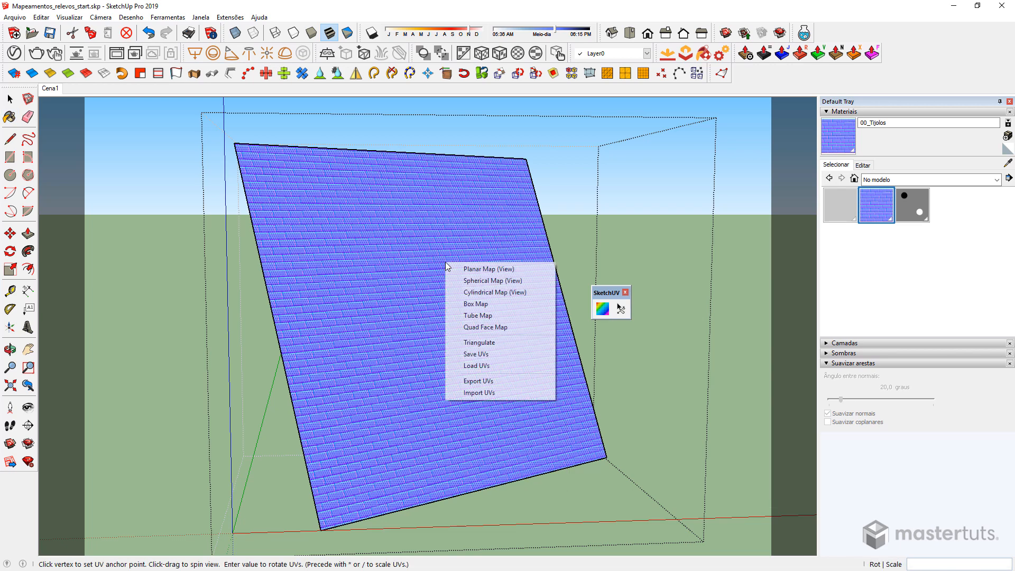
click(473, 366)
click(536, 312)
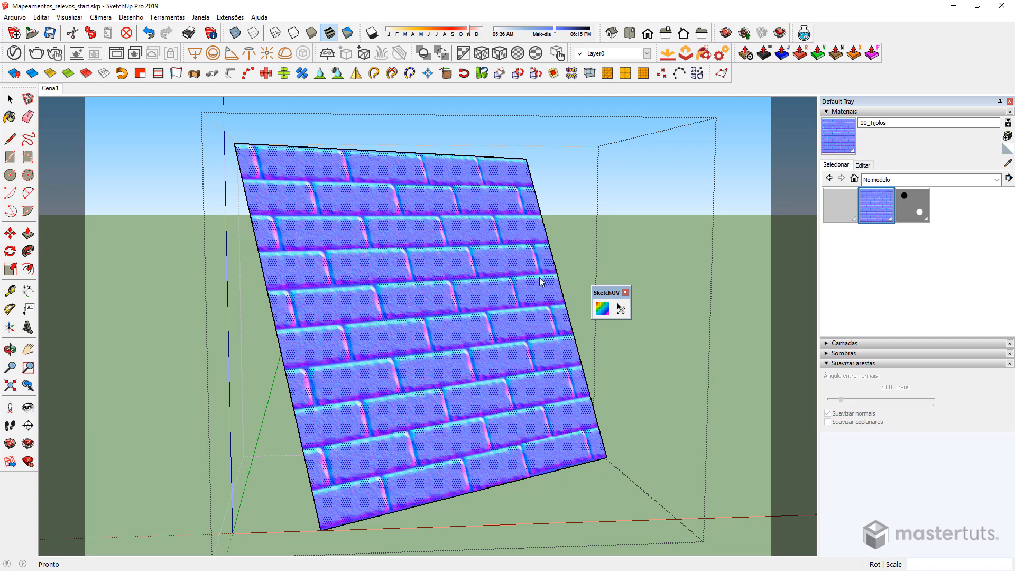
Step: Dock the SketchUV toolbar beside the other toolbars and leave the panel group
mouse_move(593, 293)
mouse_down()
mouse_move(756, 102)
mouse_move(742, 65)
mouse_move(706, 90)
mouse_up()
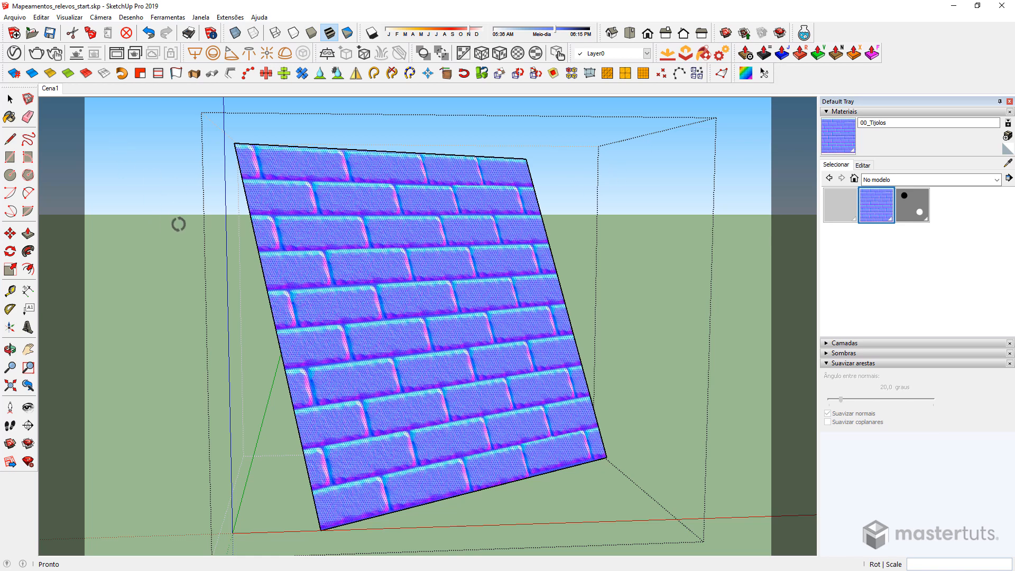
key(space)
click(145, 423)
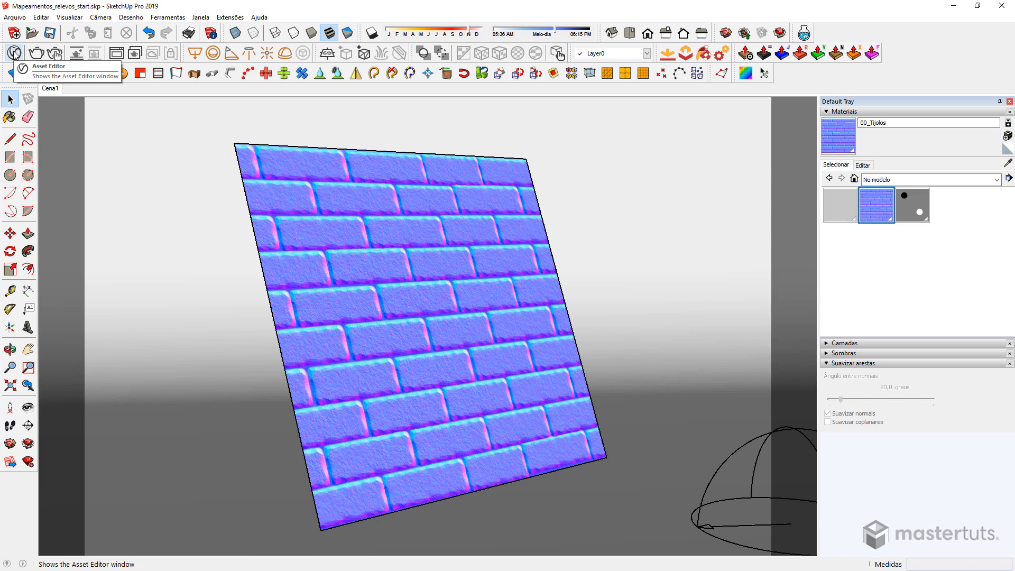
Step: Render the brick panel with V-Ray using the Bump Map mode and save the image to the frame buffer history
click(14, 53)
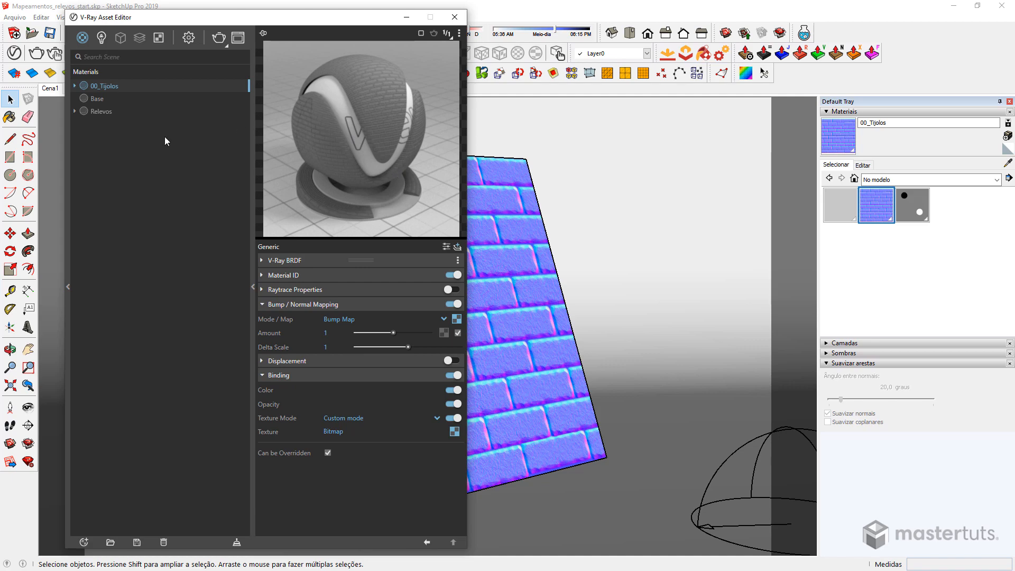
click(36, 53)
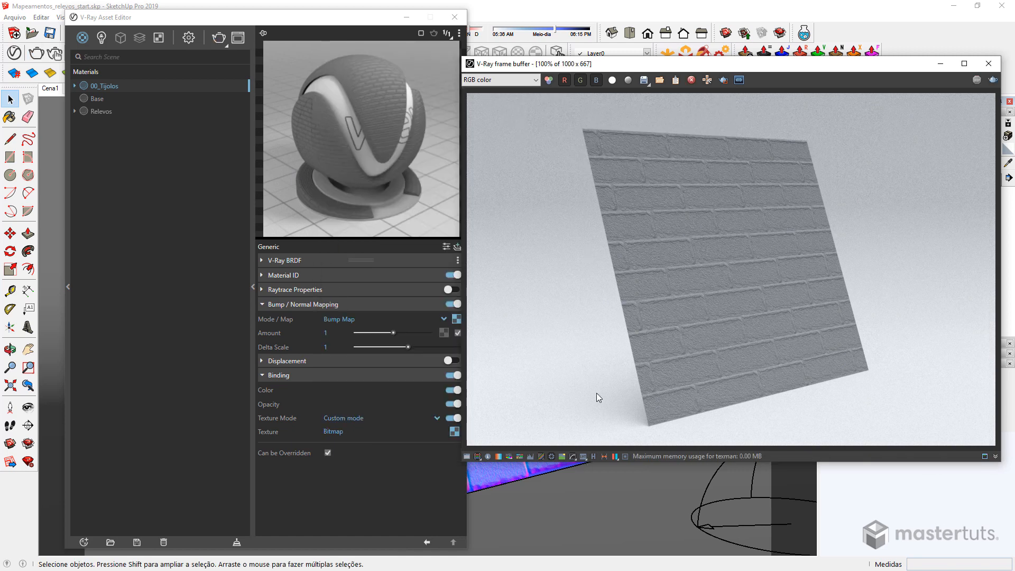
click(593, 458)
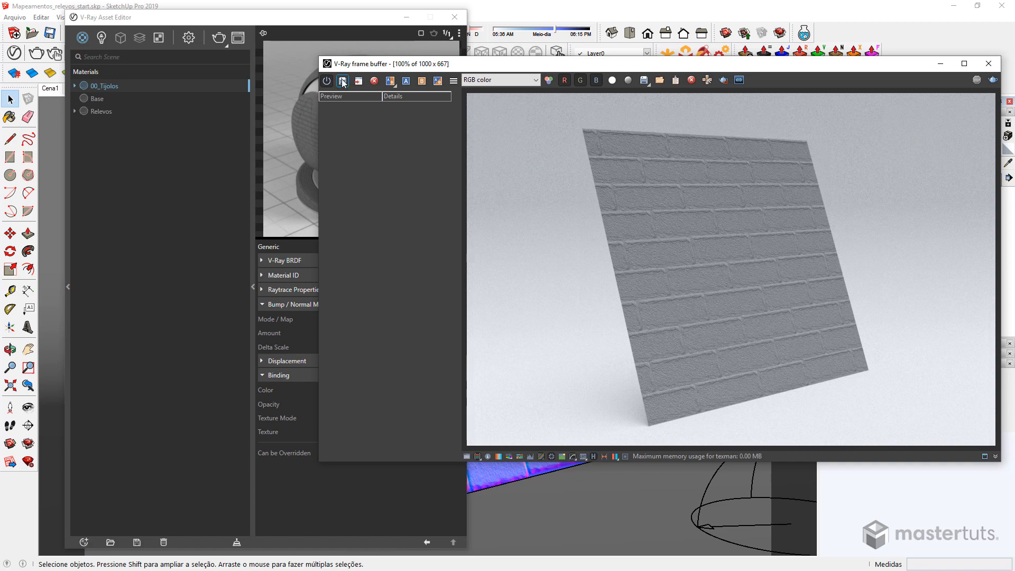
click(343, 81)
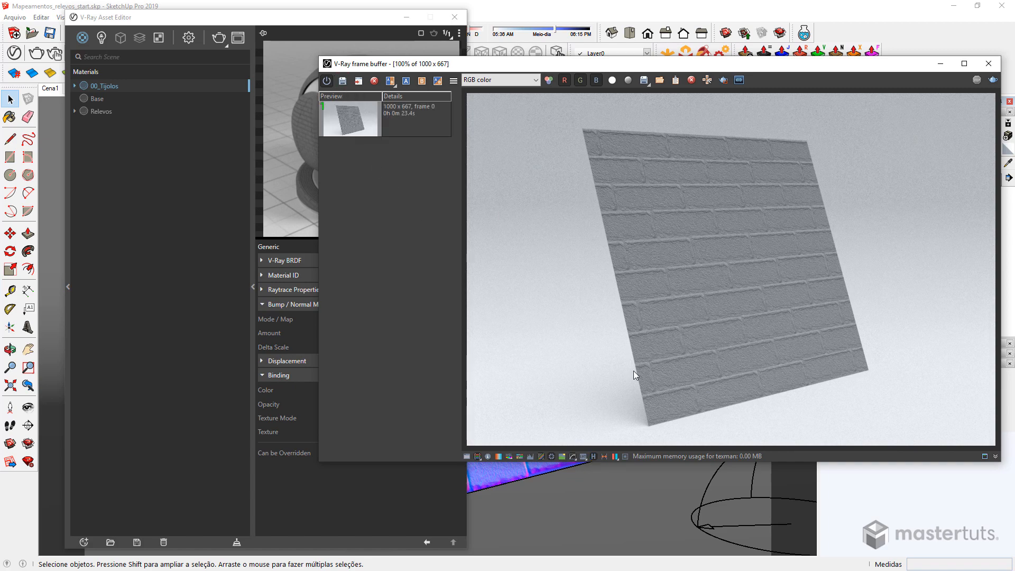
click(593, 456)
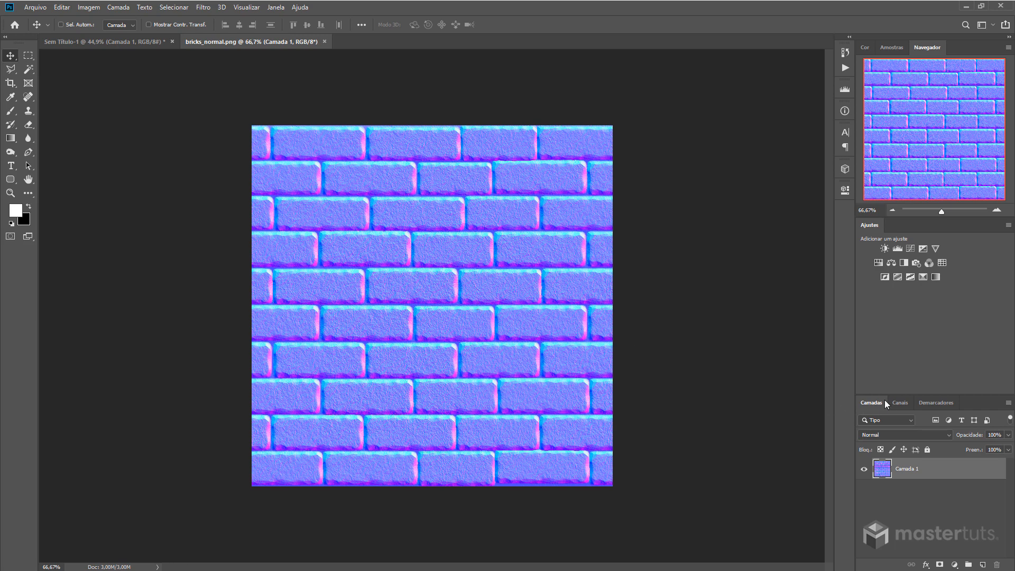
Step: In Photoshop, show only the red channel of bricks_normal.png and examine the brick edges up close
click(899, 403)
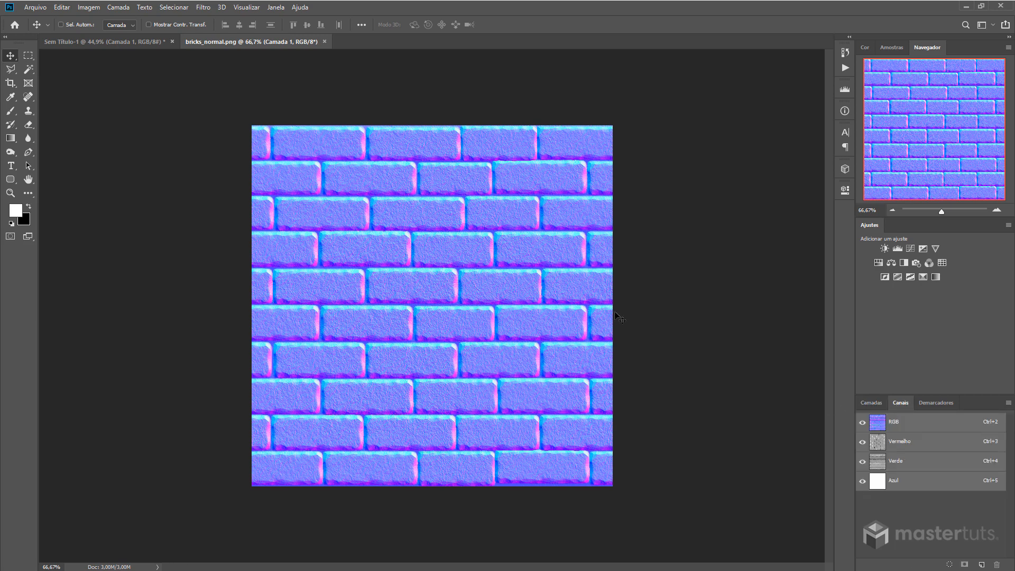
click(863, 482)
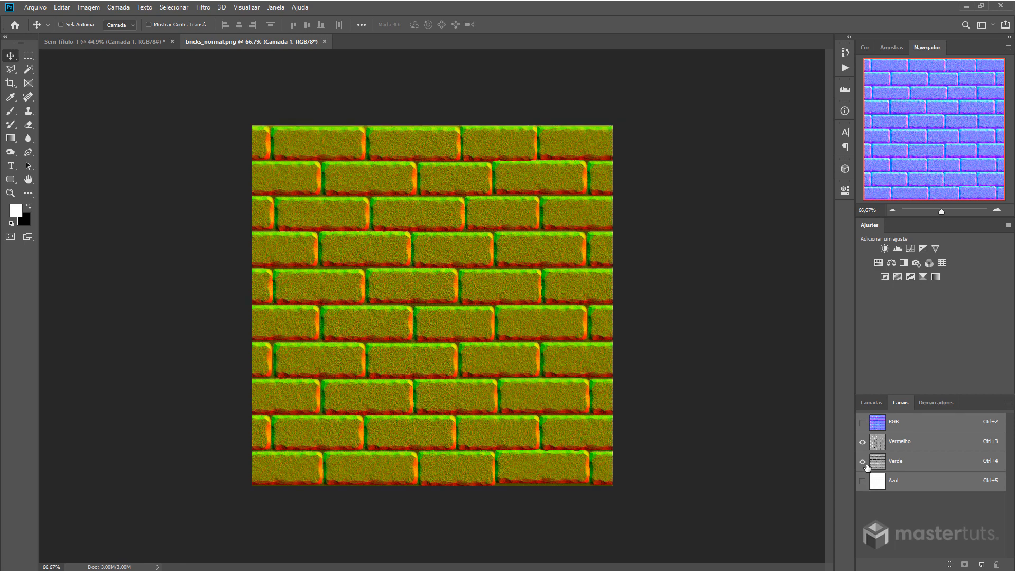
click(863, 461)
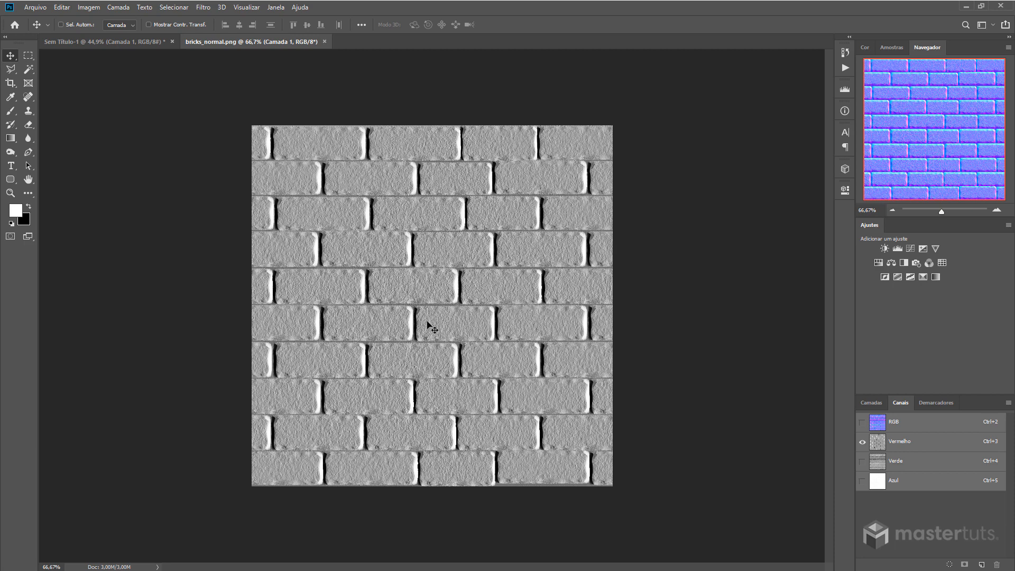
key(ctrl)
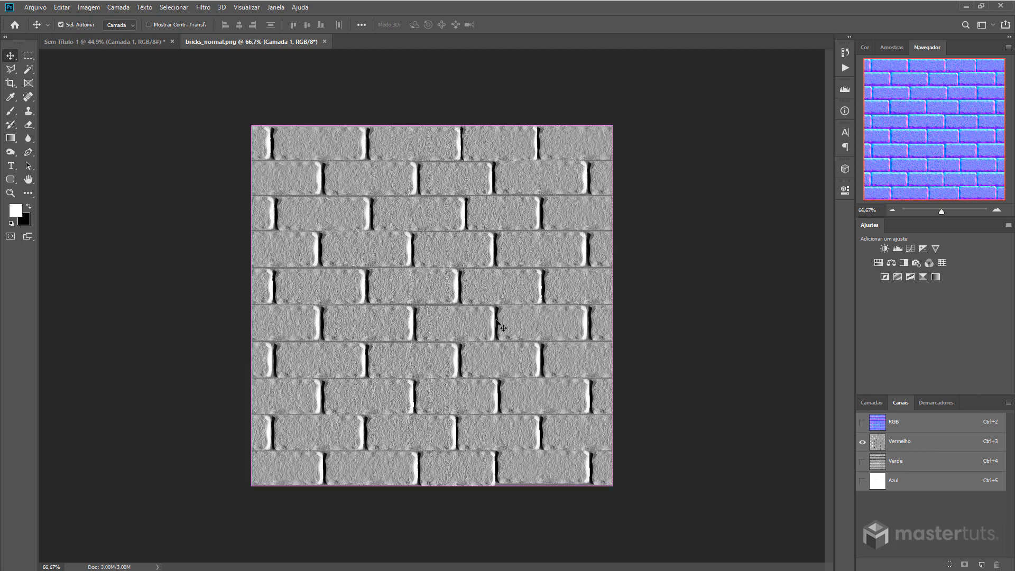
alt+scroll(499, 322, up, 10)
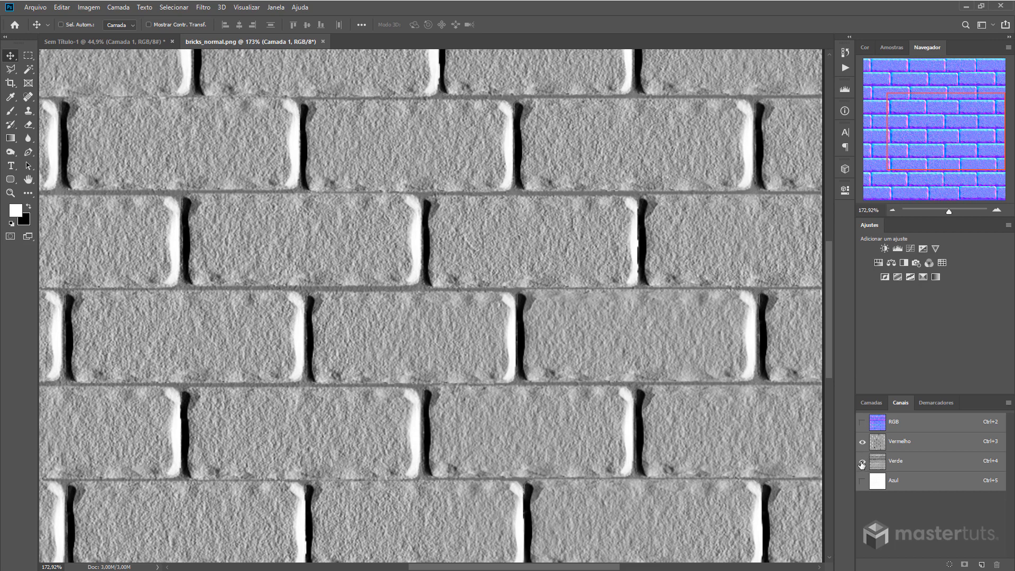
Step: Examine the green channel of bricks_normal.png by itself, followed by the blue channel by itself
click(862, 460)
click(862, 441)
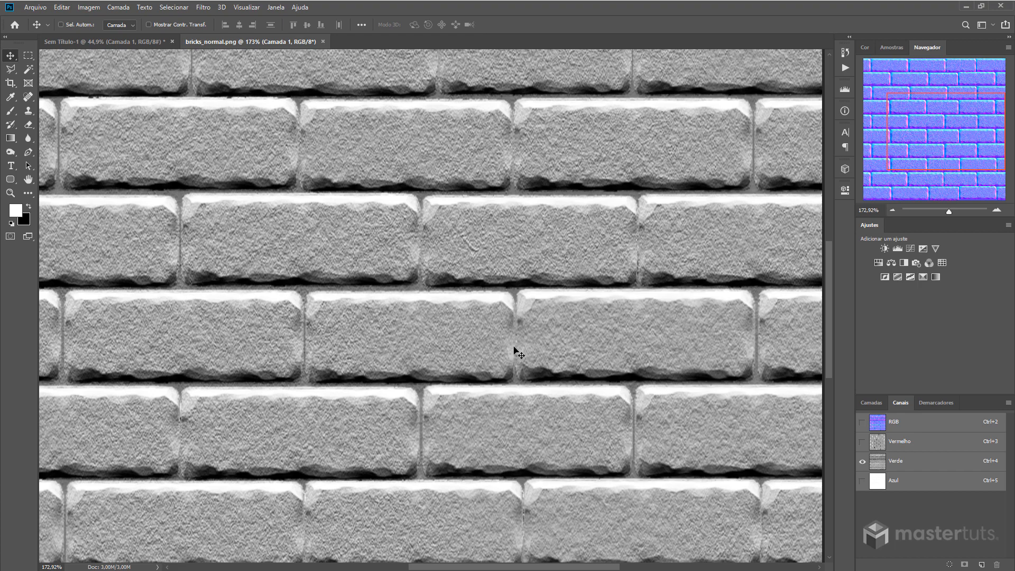
alt+scroll(517, 351, down, 5)
alt+scroll(407, 243, up, 5)
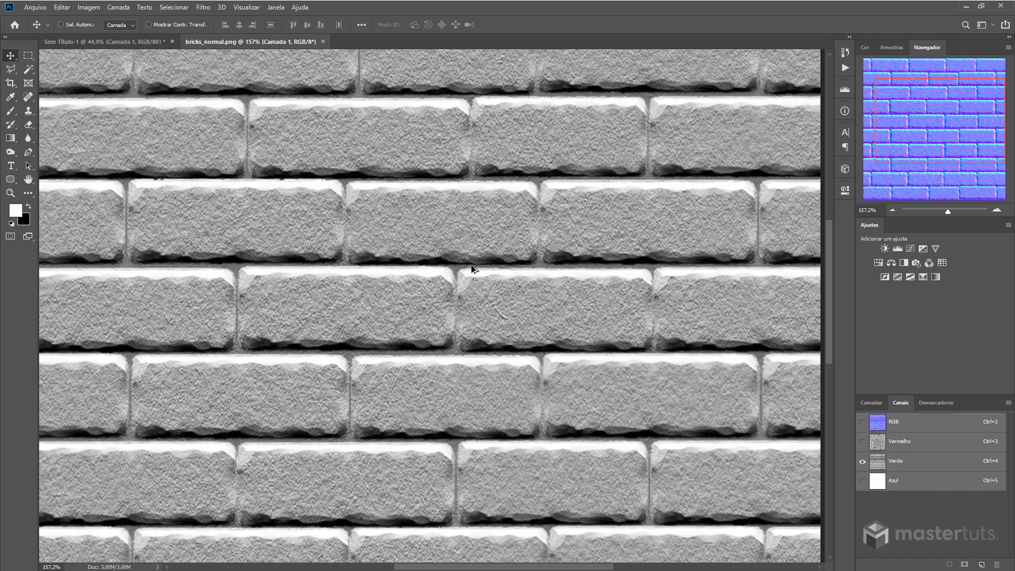
alt+scroll(492, 285, down, 3)
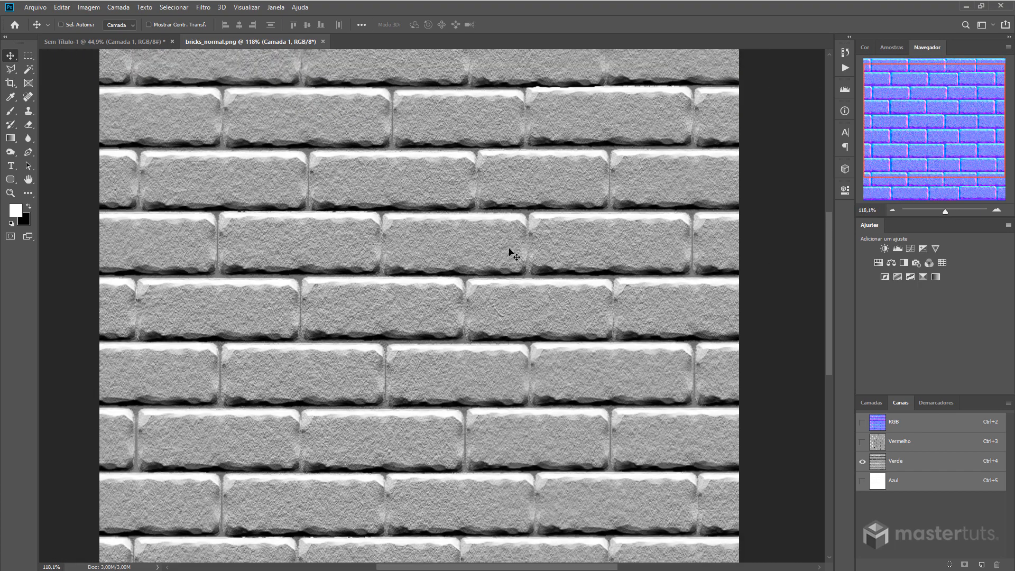
scroll(527, 185, up, 1)
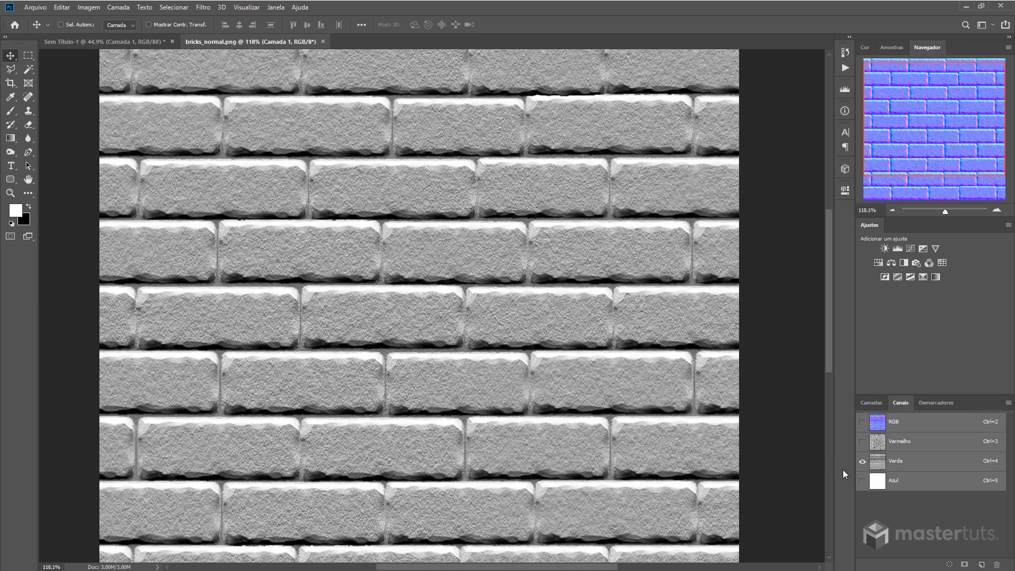
click(863, 481)
click(862, 461)
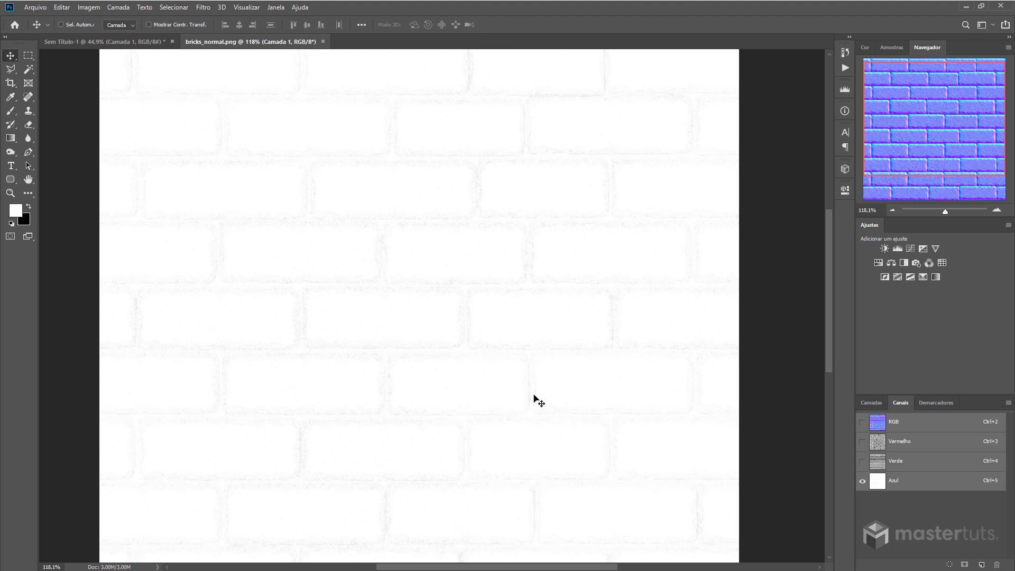
Step: Show all color channels of bricks_normal.png together and examine the combined brick relief up close
alt+scroll(538, 401, down, 4)
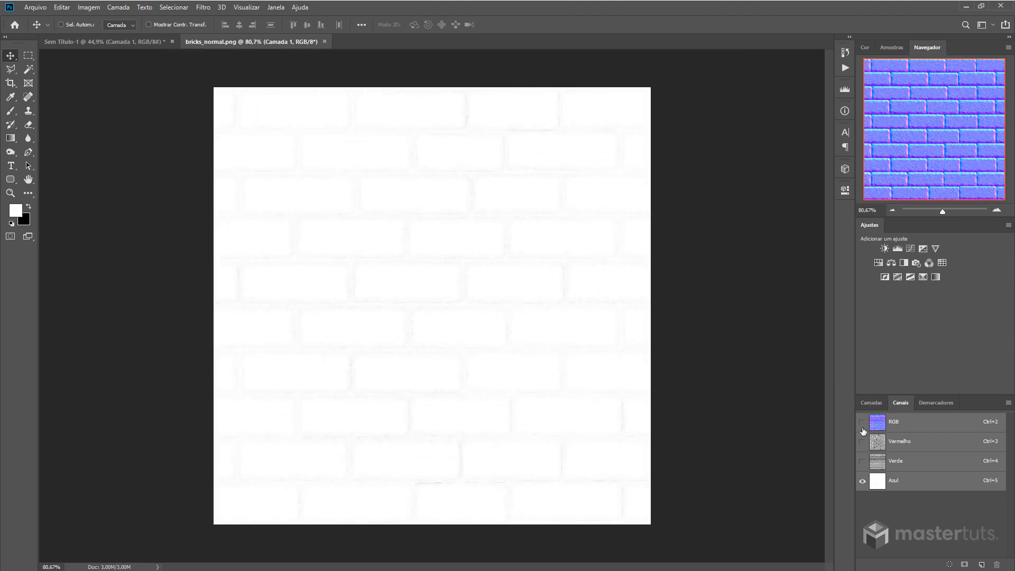
click(863, 461)
click(864, 448)
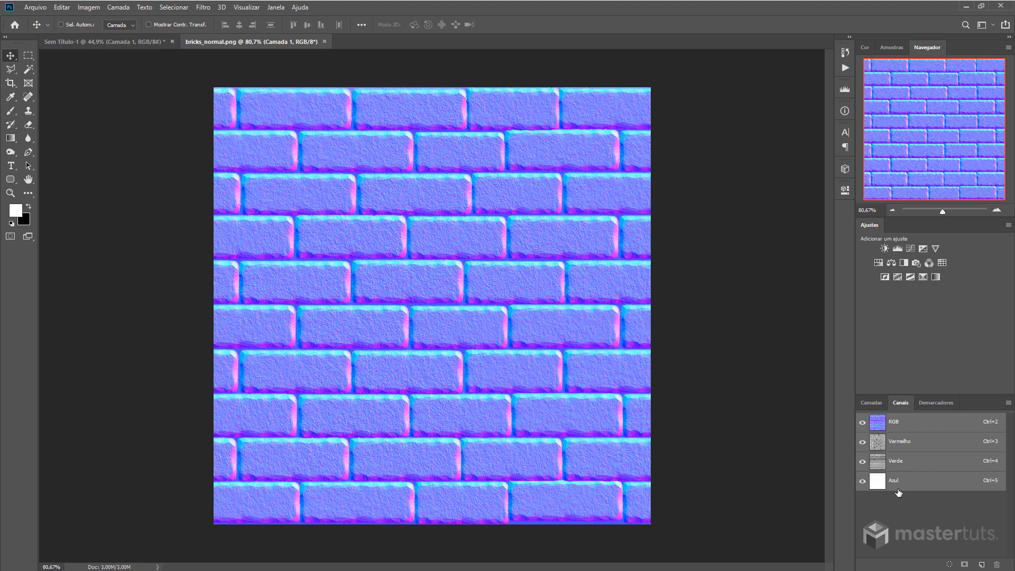
alt+scroll(451, 253, up, 6)
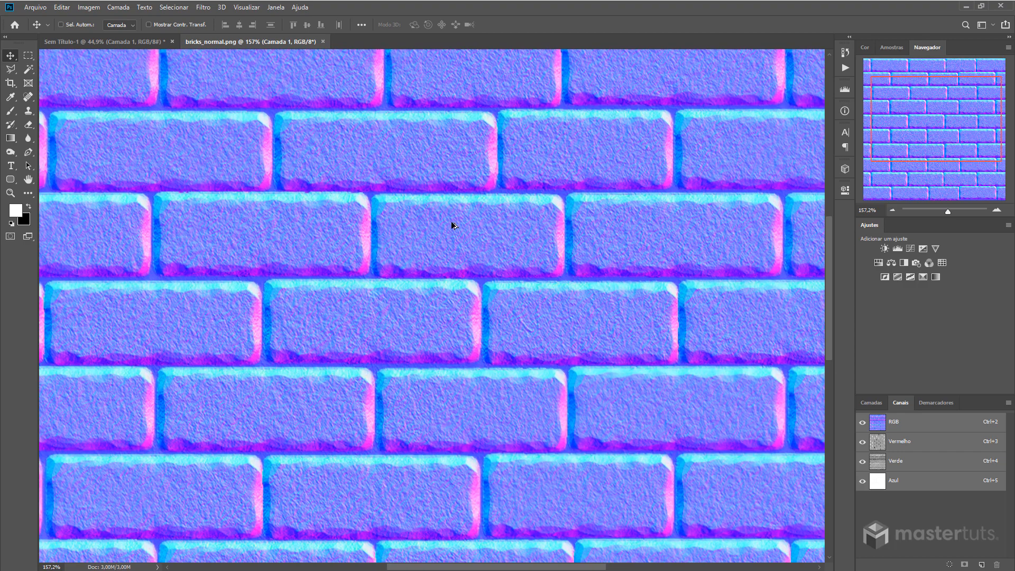
alt+scroll(470, 265, down, 4)
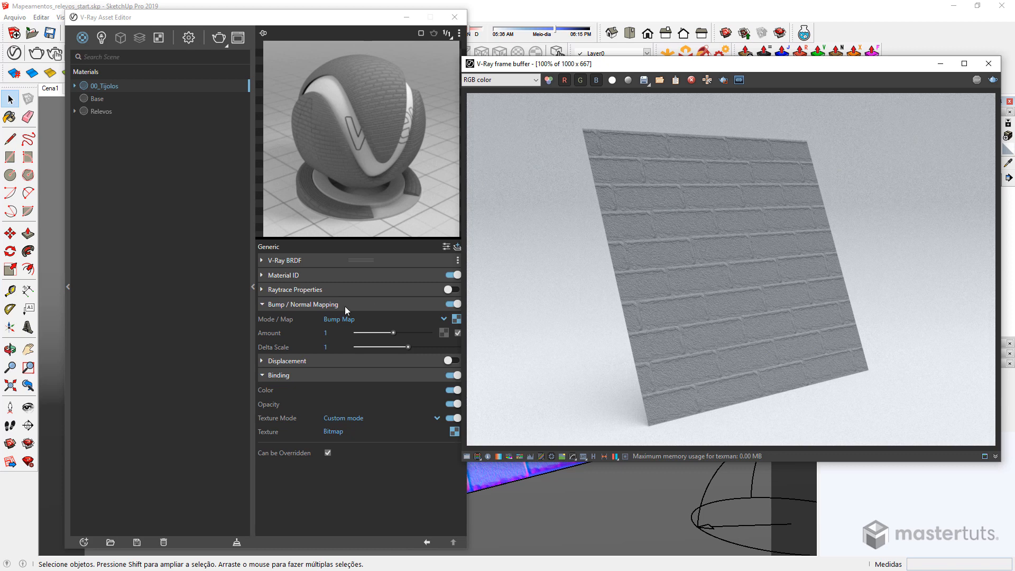
Step: Switch 00_Tijolos to Normal Map mode and set its normal bitmap to Rendering Space (Linear) with No Filter
click(443, 319)
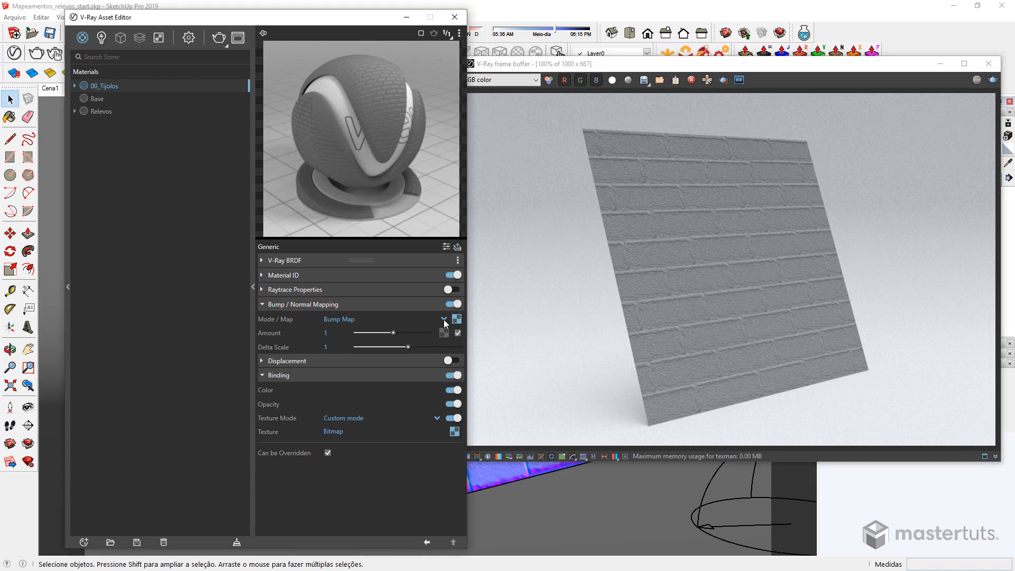
click(381, 360)
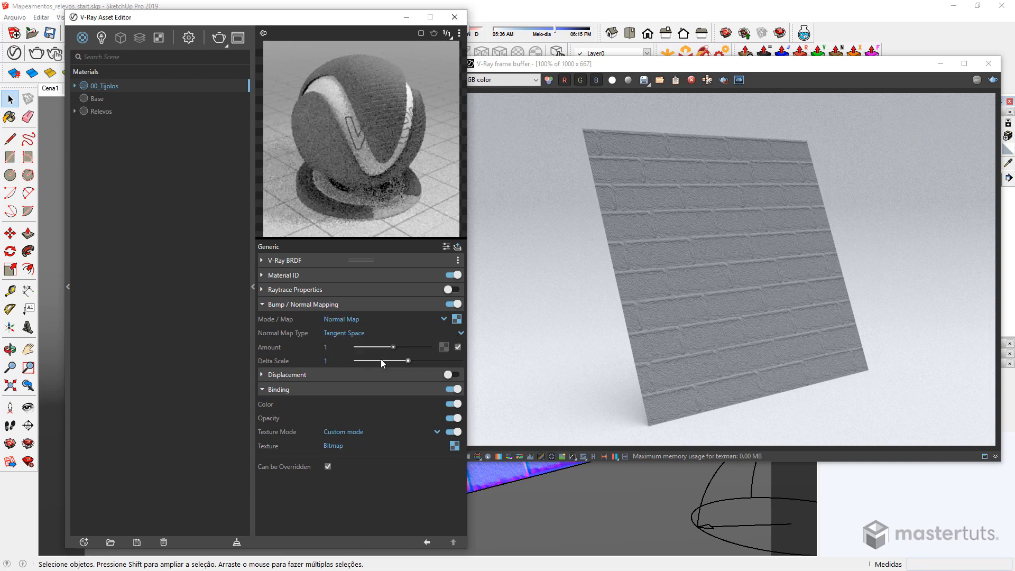
click(455, 319)
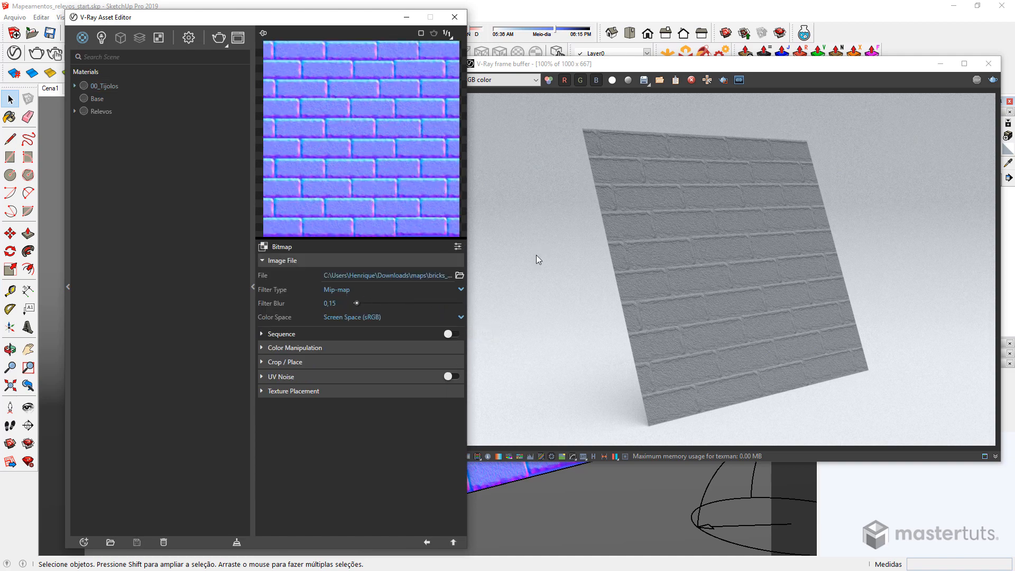
click(362, 317)
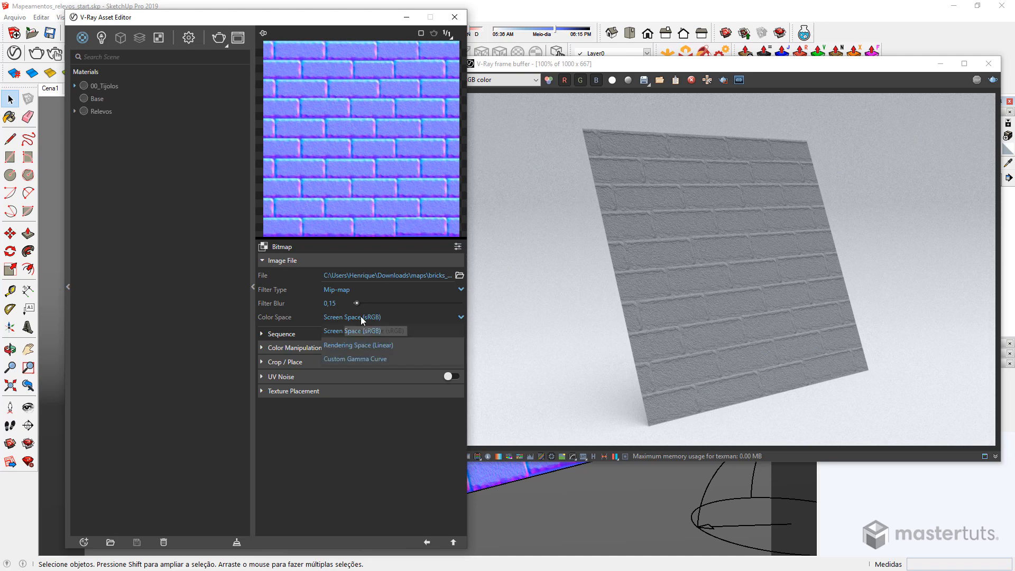
click(368, 346)
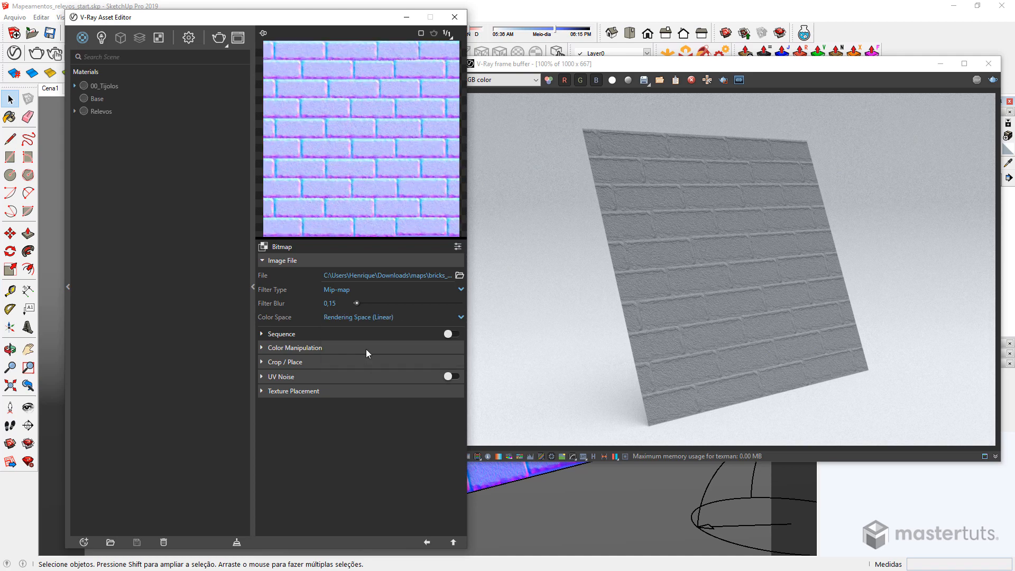
click(346, 291)
click(339, 302)
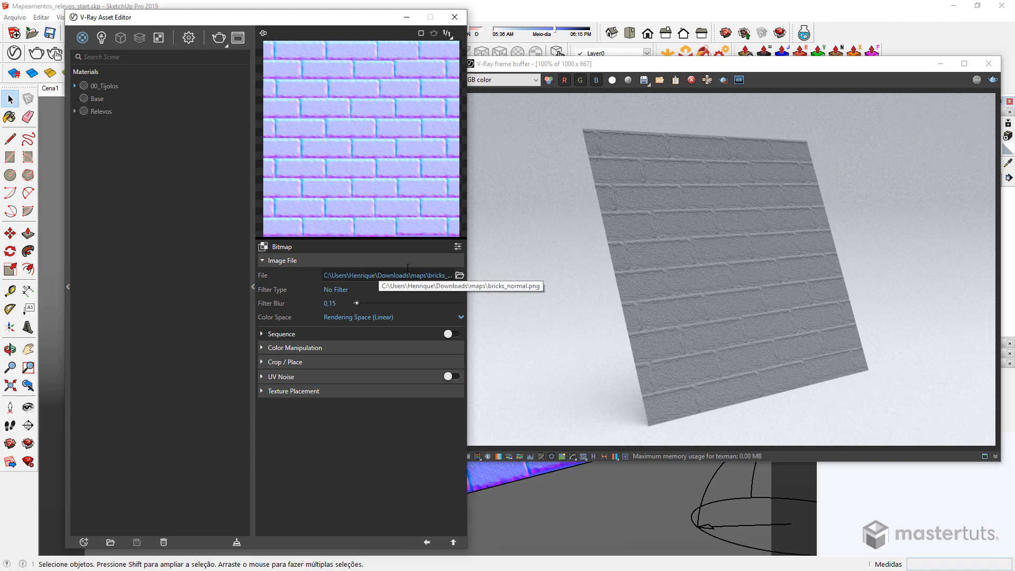
Step: Render the brick panel with the normal map, inspect it up close and save the image to the frame buffer history
click(990, 80)
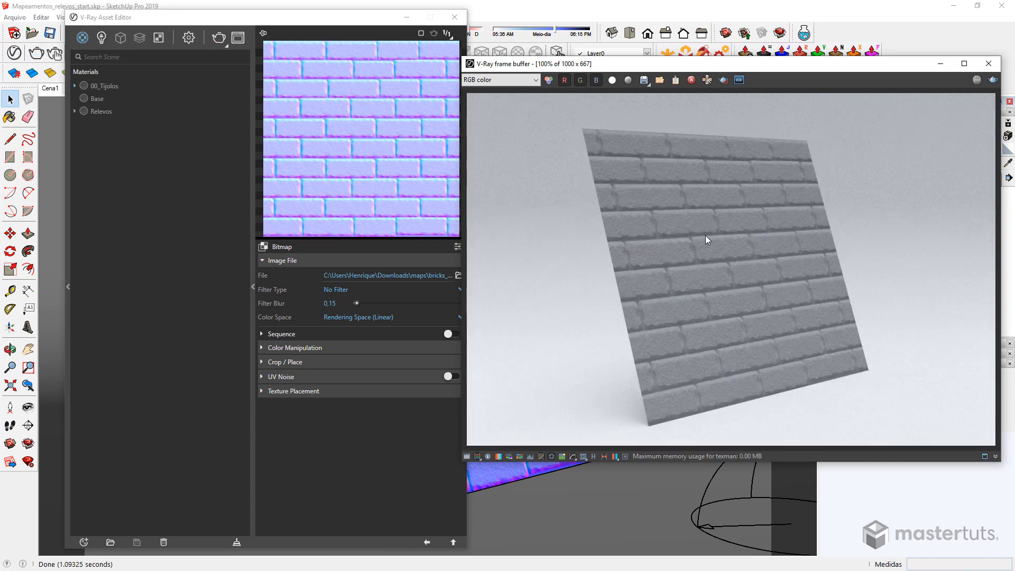
scroll(709, 229, up, 1)
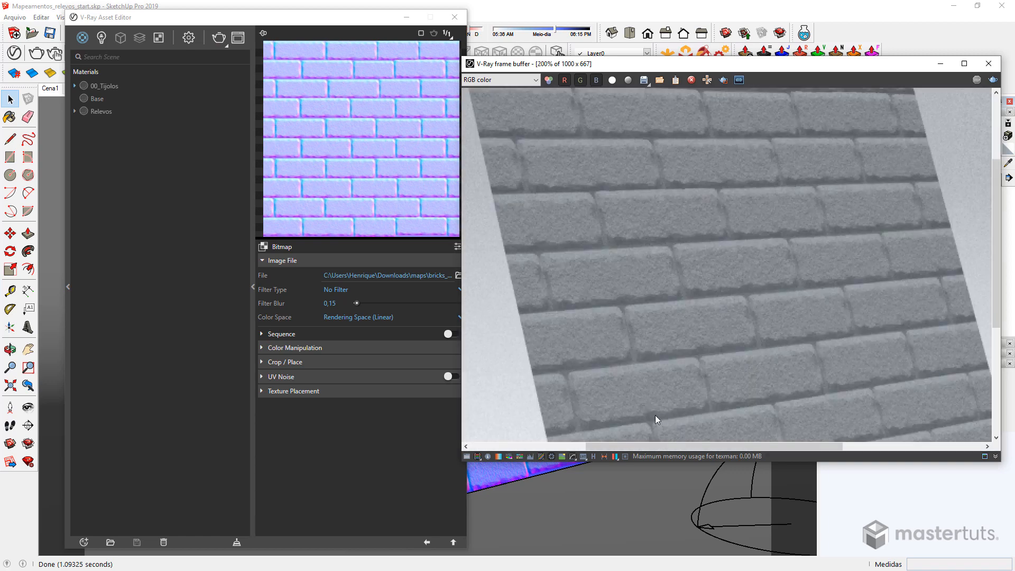
click(596, 457)
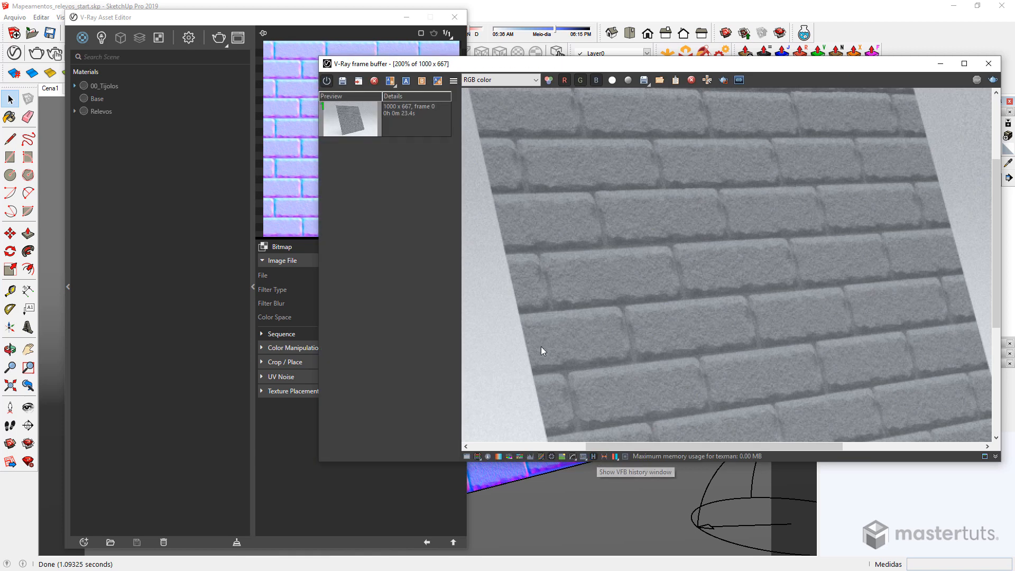
click(341, 83)
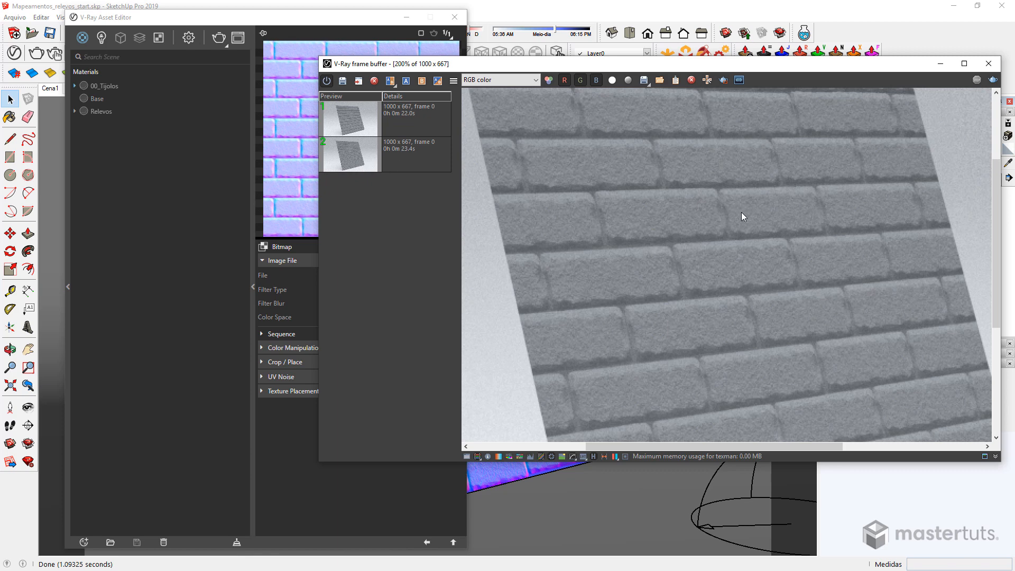
Step: Compare the bump render as A against the normal map render as B with the sliding divider, and close the frame buffer
click(363, 154)
click(390, 81)
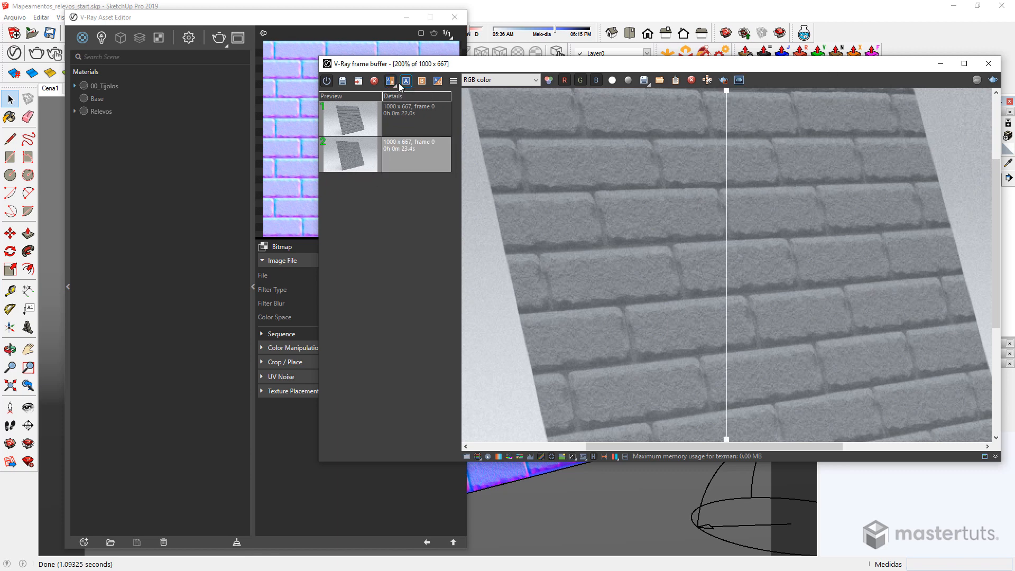
click(406, 80)
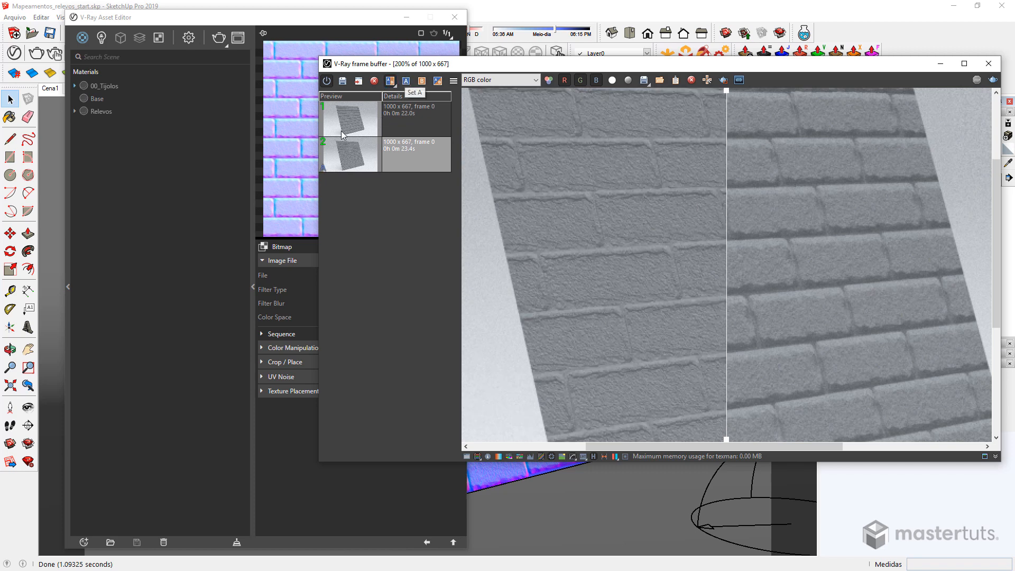
click(336, 125)
click(421, 80)
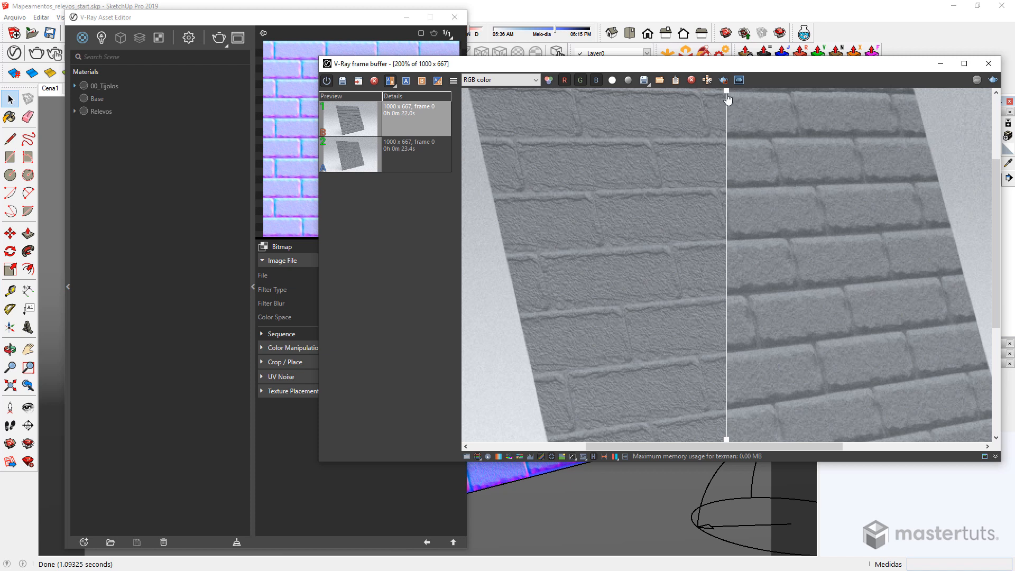
drag(728, 96, 738, 266)
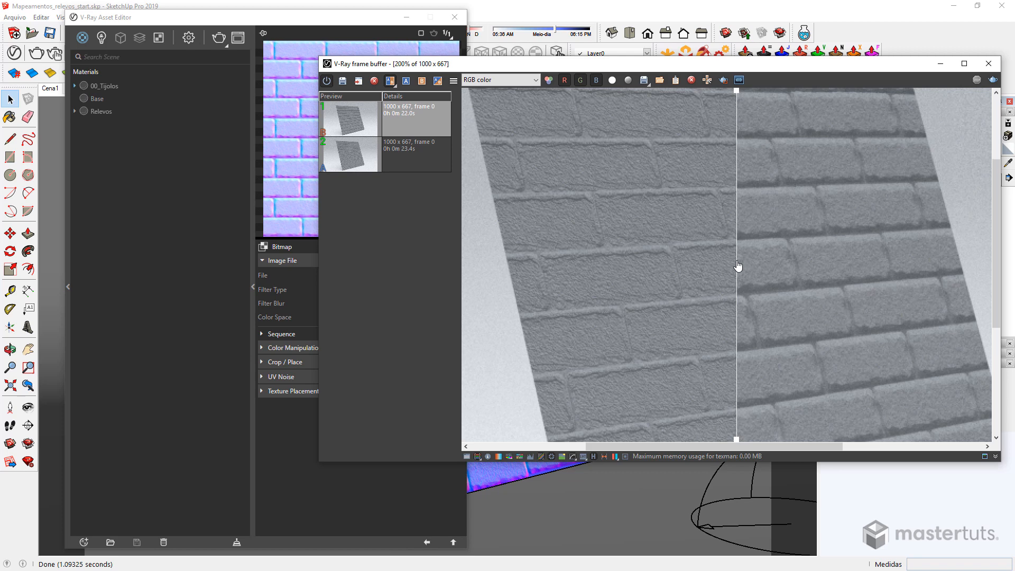
drag(738, 266, 469, 296)
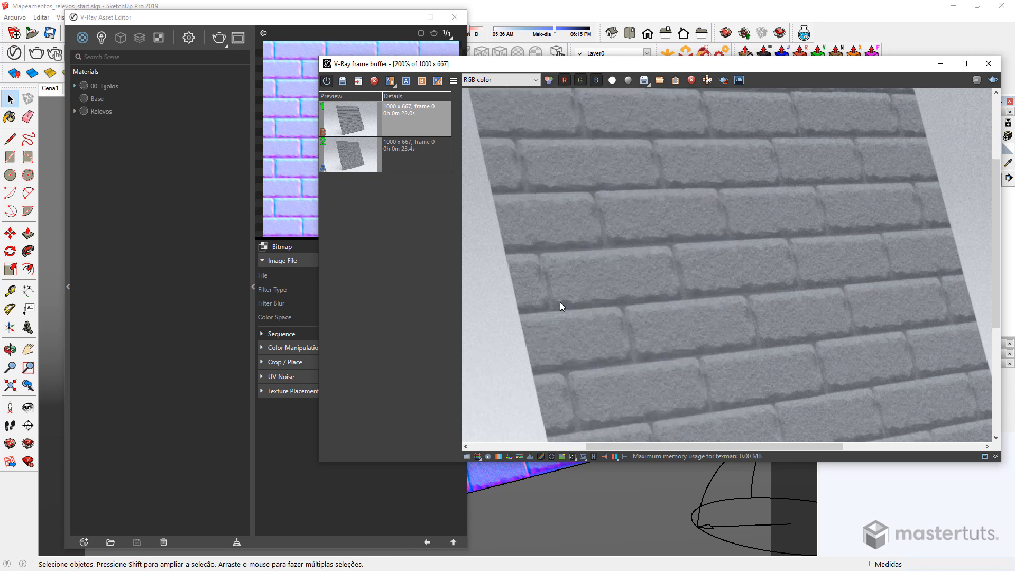
click(593, 455)
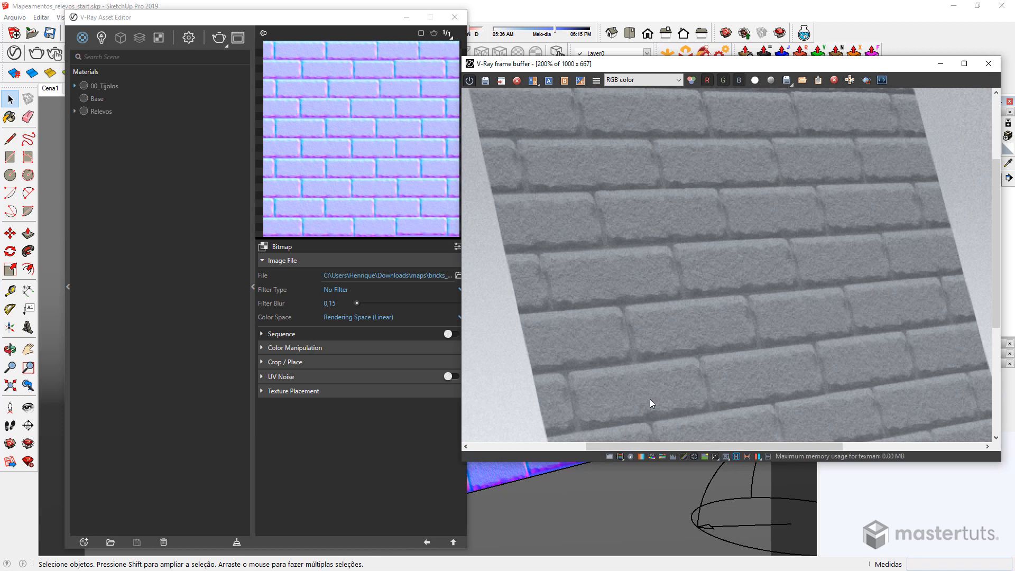
click(988, 63)
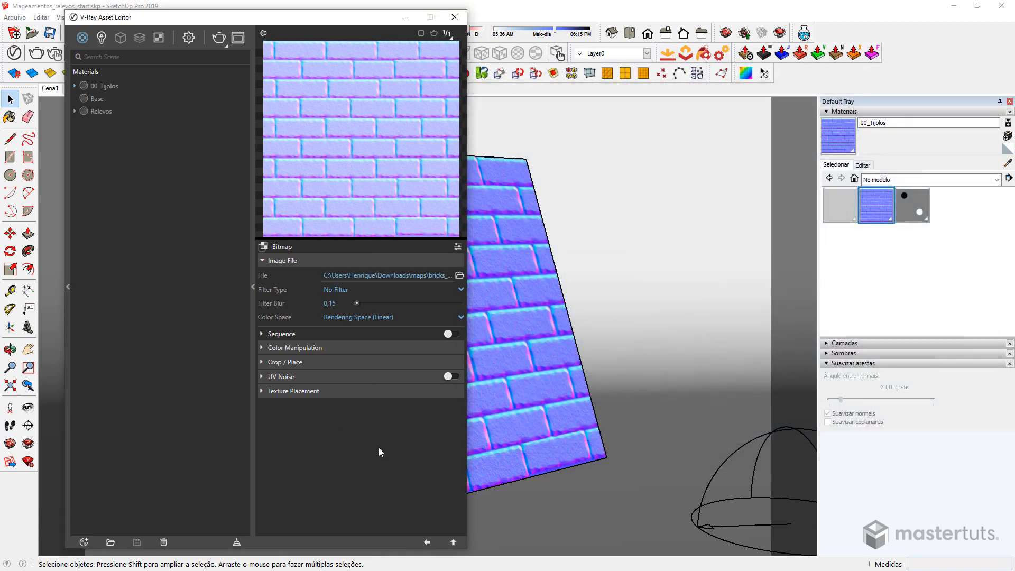
Step: Enable Displacement on 00_Tijolos and load bricks_disp.png as its bitmap map
click(427, 543)
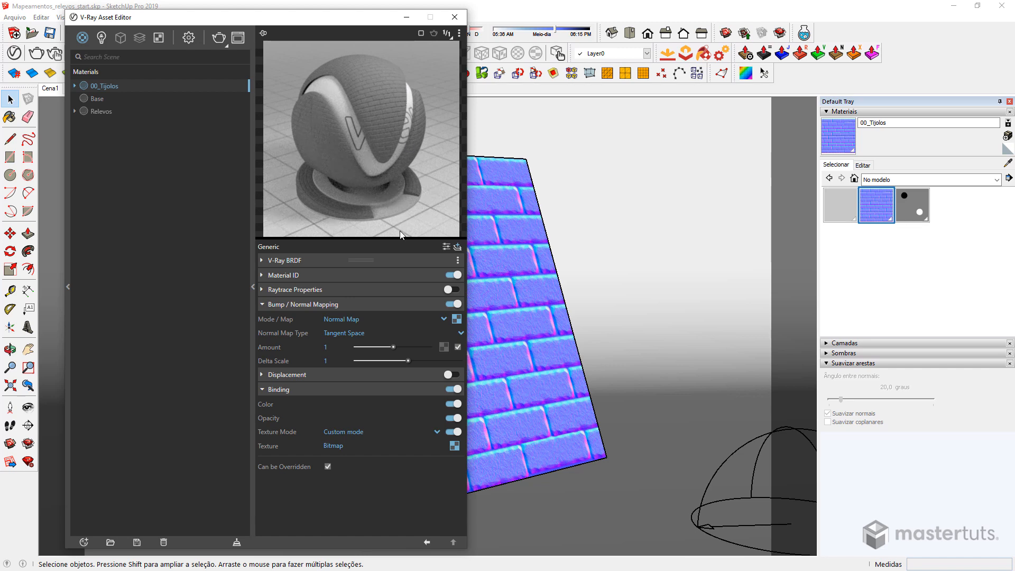
click(347, 374)
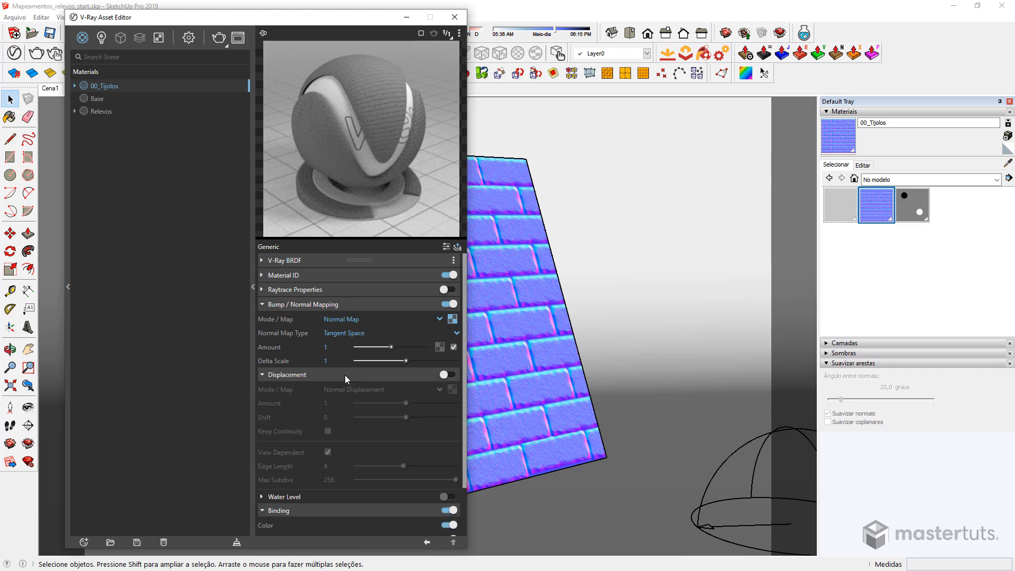
click(450, 375)
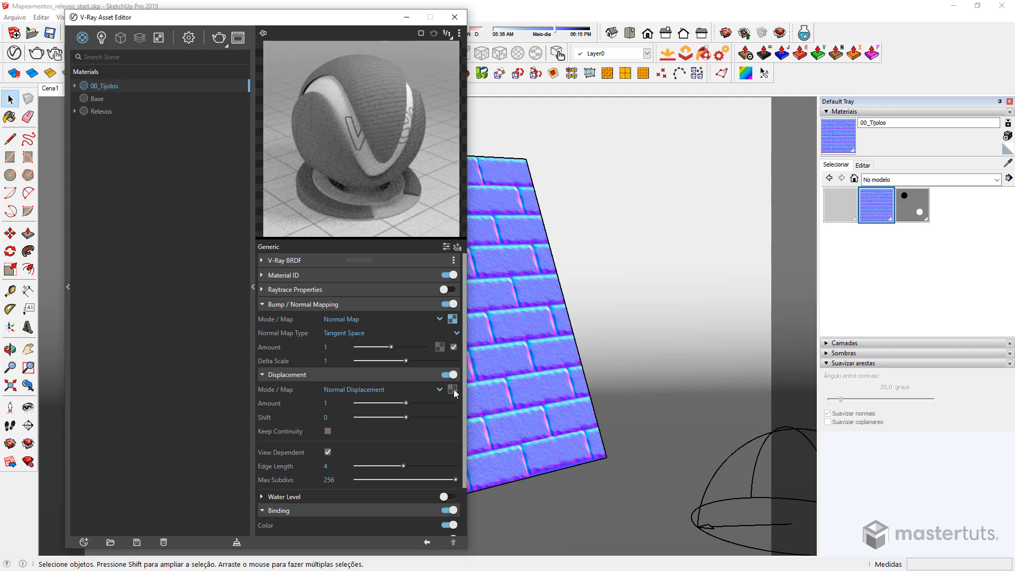
click(452, 390)
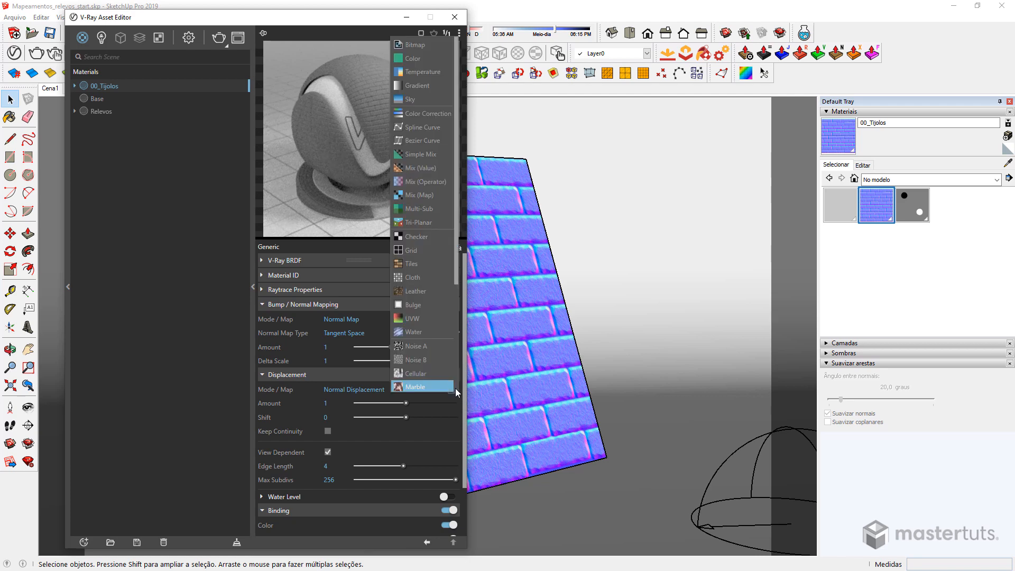
click(422, 45)
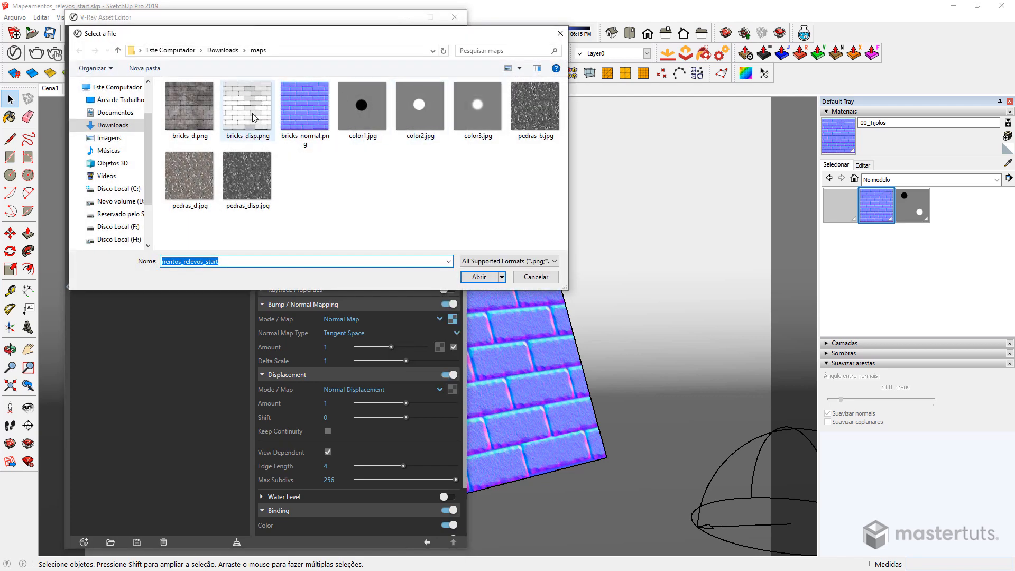
click(250, 124)
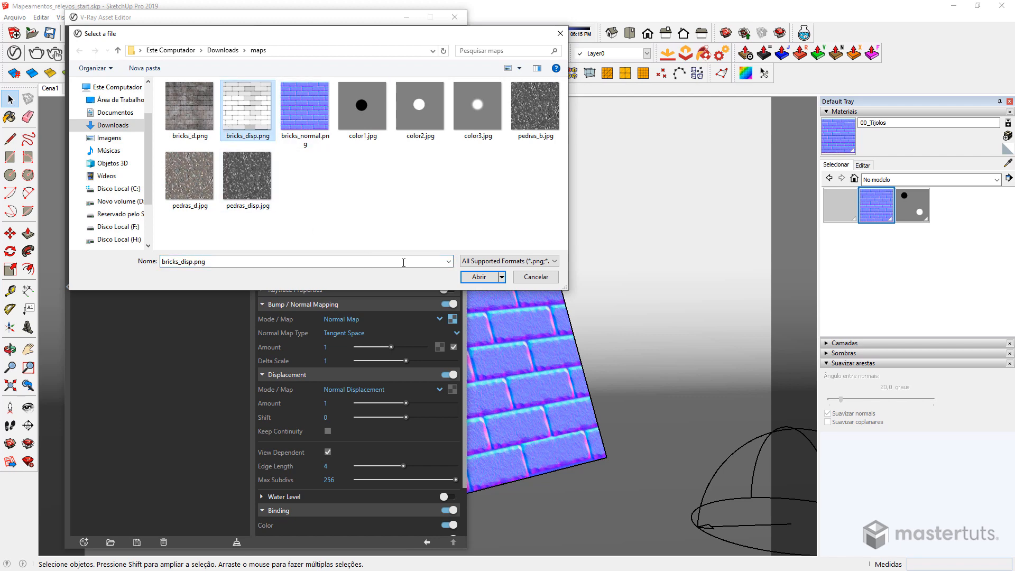
click(476, 276)
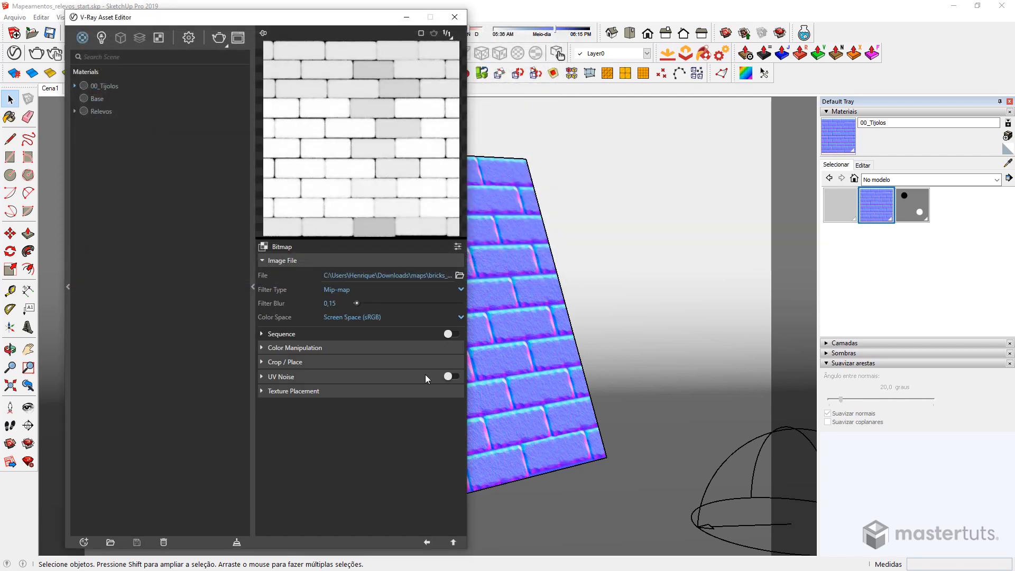
Step: Set the displacement bitmap to No Filter and Rendering Space (Linear), and return to the material settings
click(461, 289)
click(363, 303)
click(362, 316)
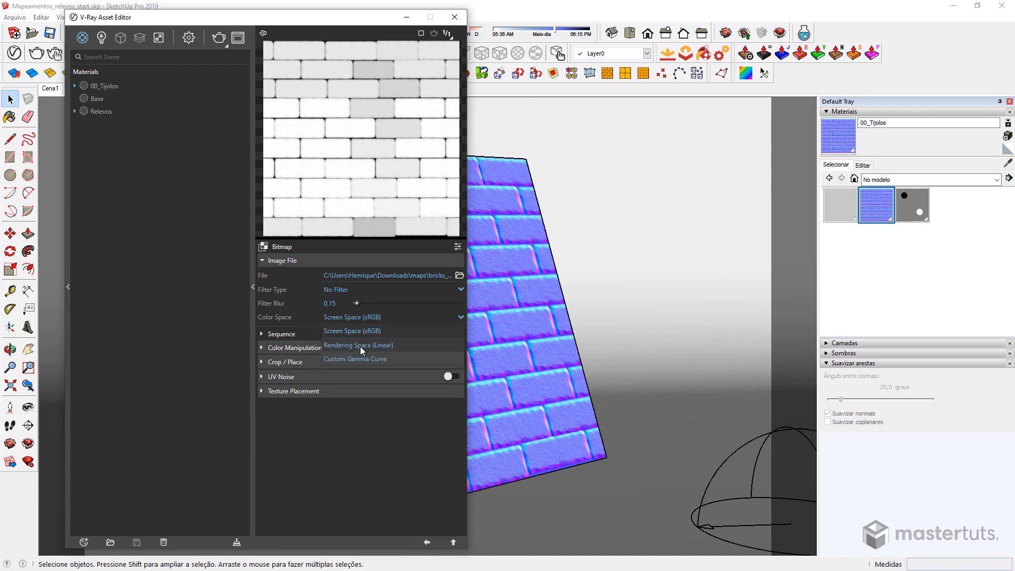
click(360, 345)
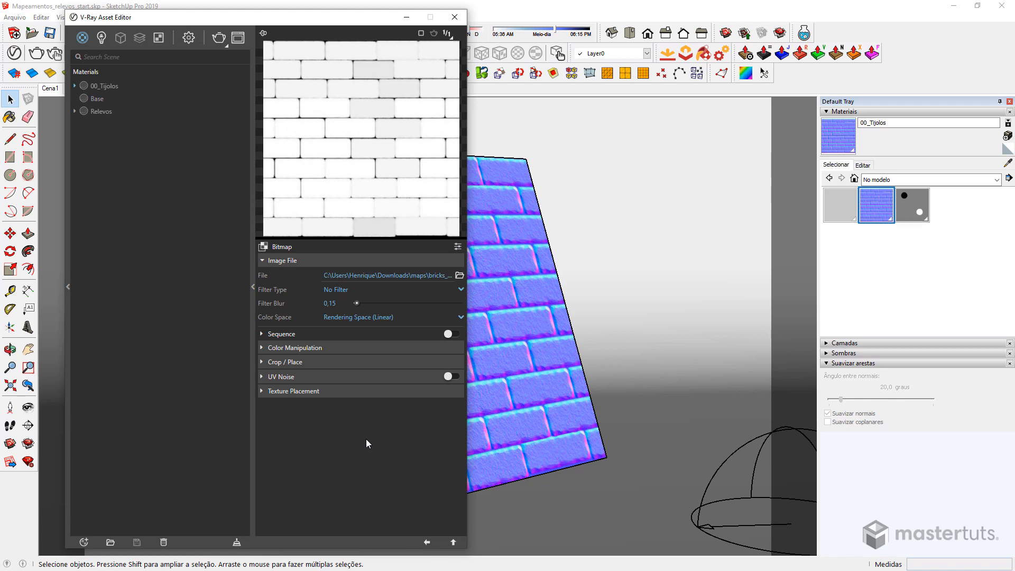
click(427, 542)
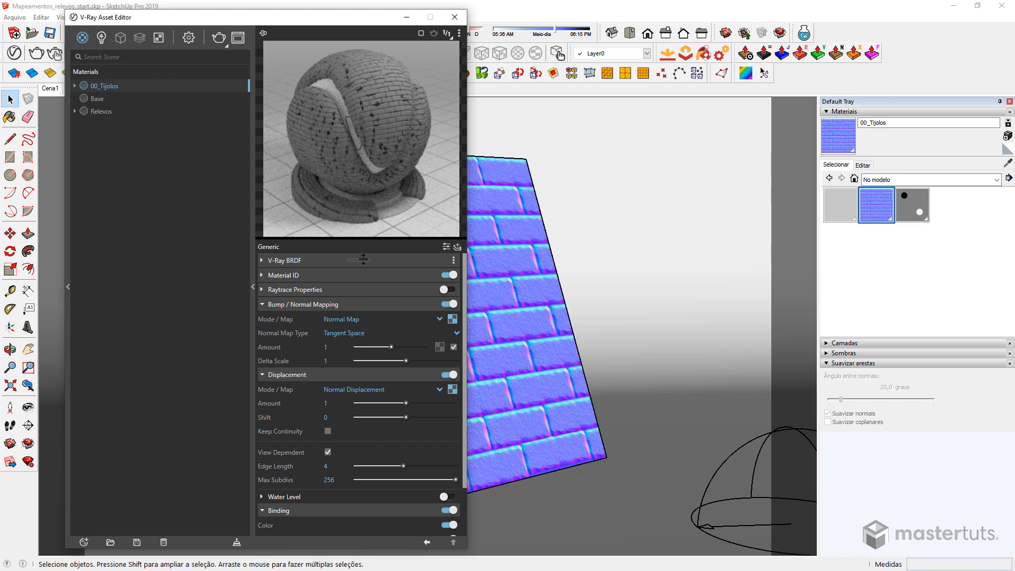
Step: Load bricks_d.png as the Diffuse bitmap of 00_Tijolos and return to the material's displacement settings
click(387, 261)
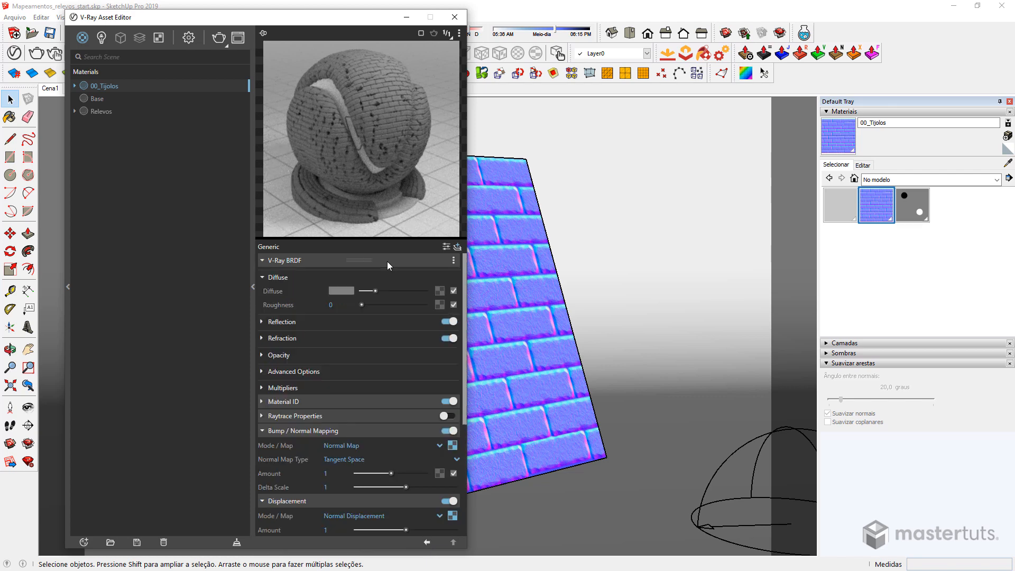
click(440, 291)
click(405, 45)
double_click(194, 117)
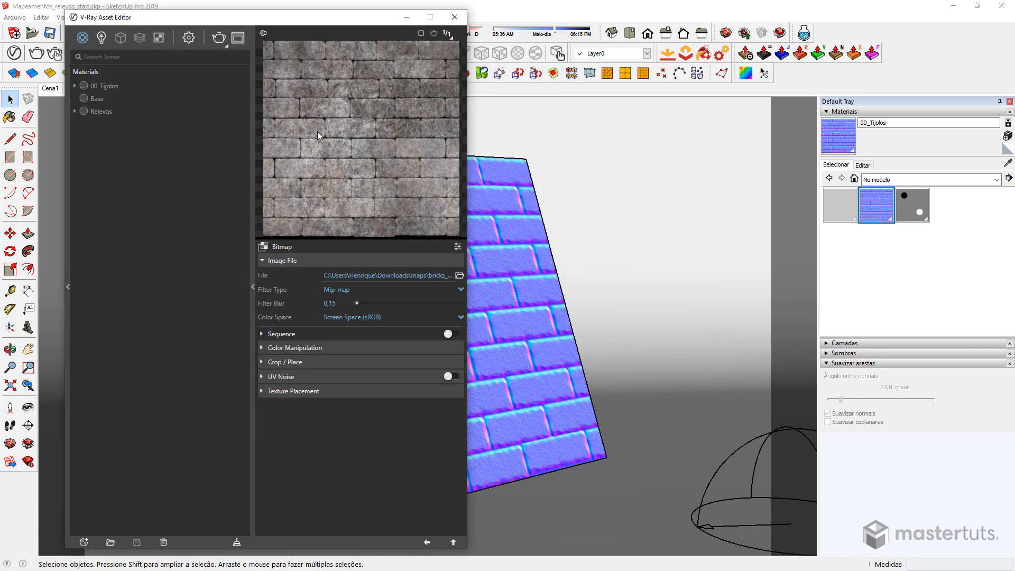
click(426, 542)
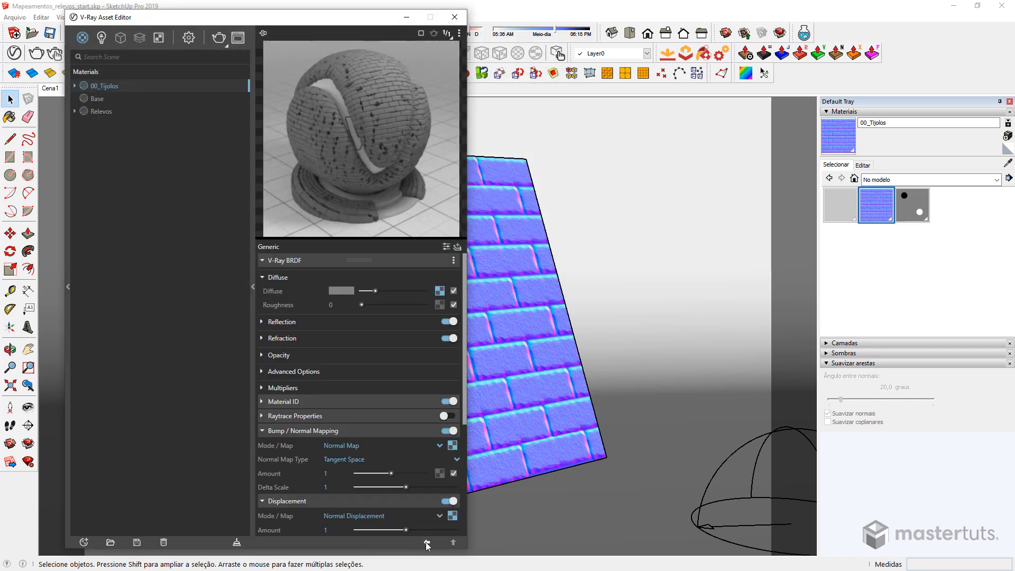
scroll(372, 478, down, 3)
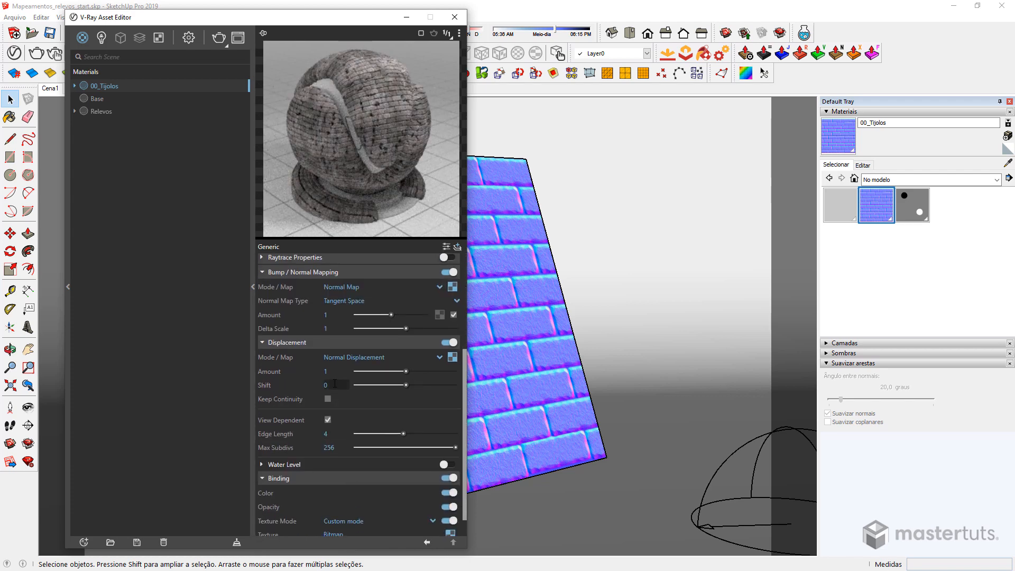
Step: Set the displacement amount of 00_Tijolos to 0.5 and render the scene
click(333, 371)
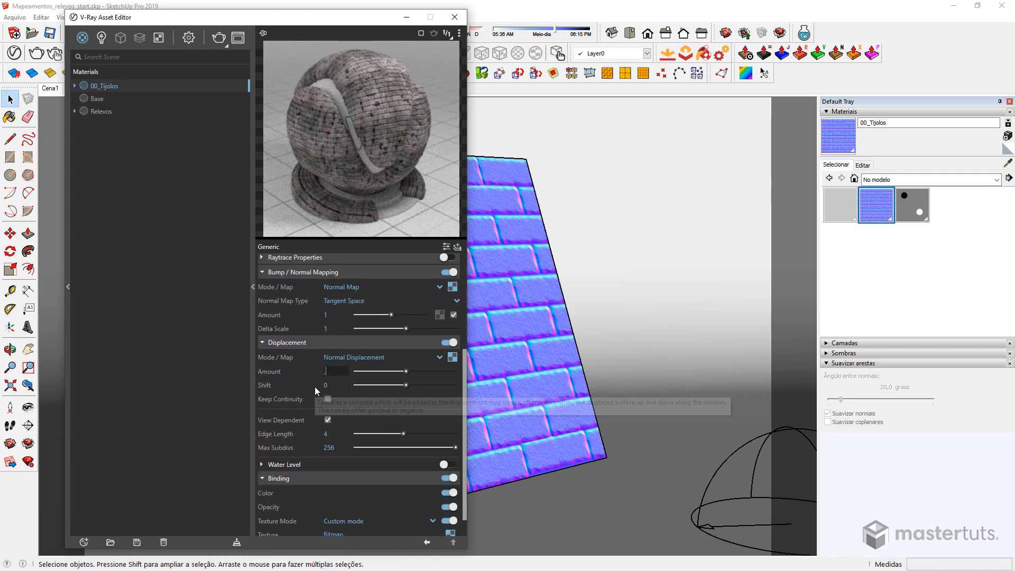
text(,5)
key(Return)
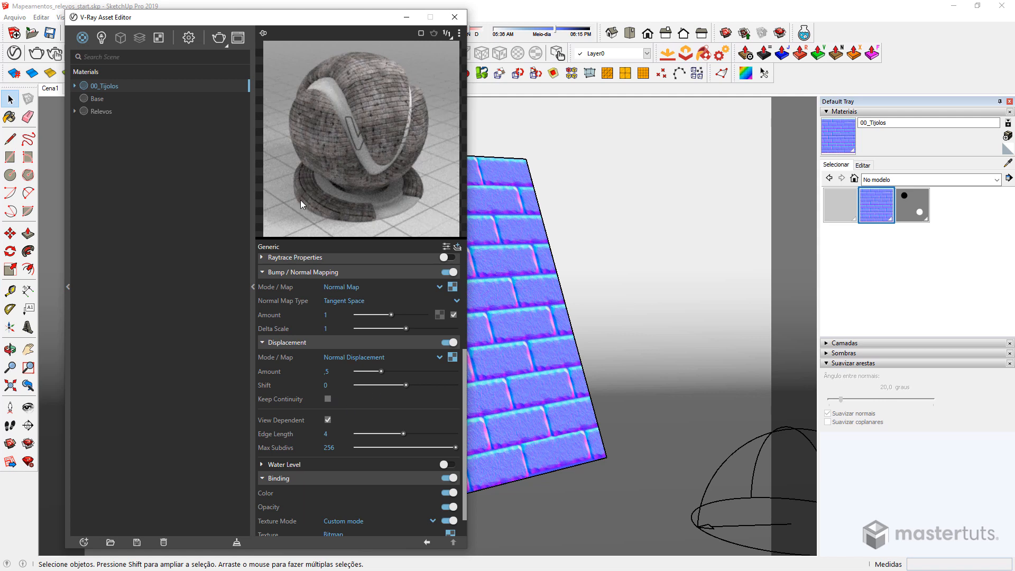
click(219, 41)
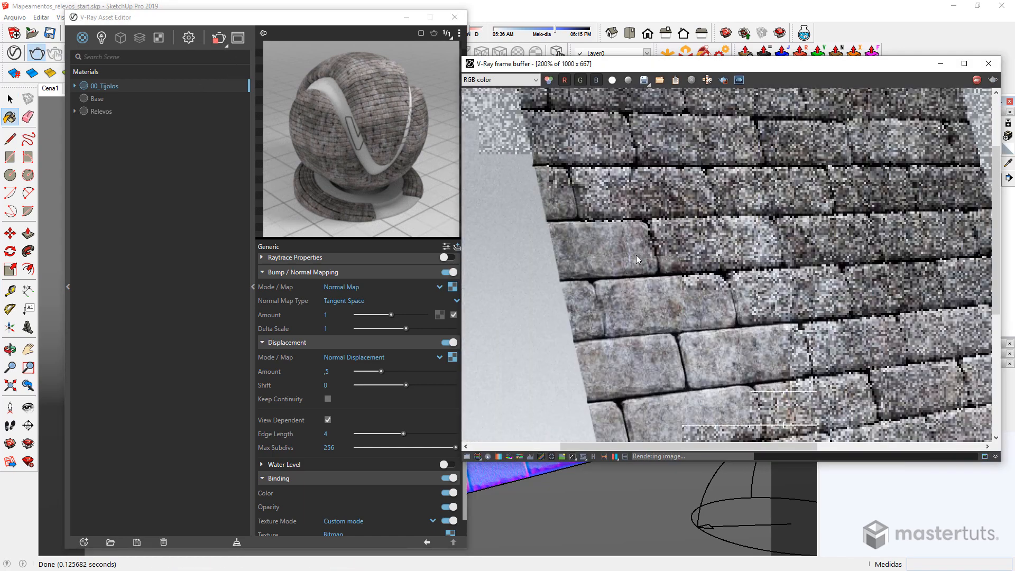
Step: Examine the brick relief, joints and panel edges in the displacement render, both close up and as a whole
scroll(636, 255, down, 1)
scroll(819, 235, up, 1)
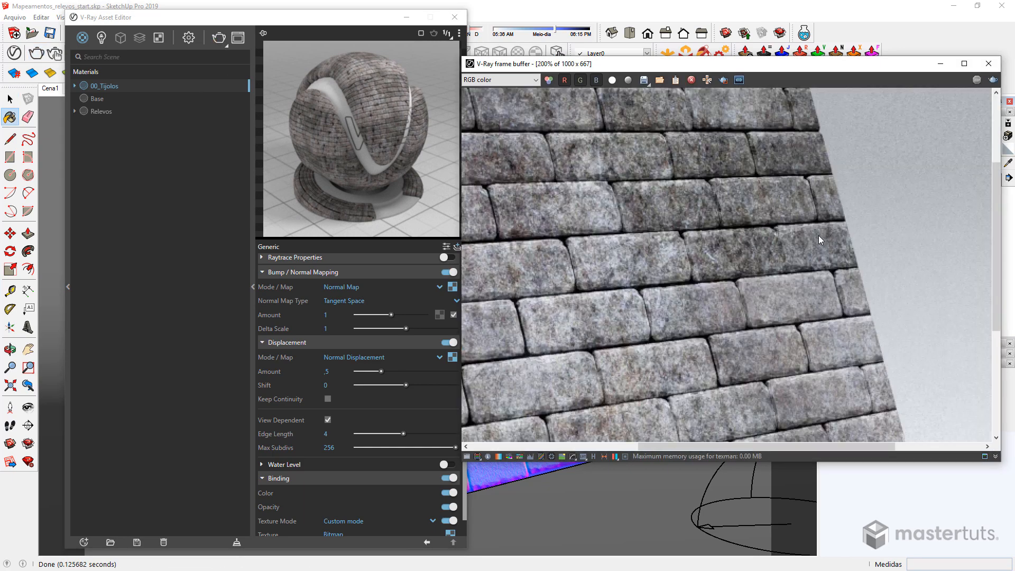
scroll(839, 227, up, 1)
scroll(832, 238, down, 1)
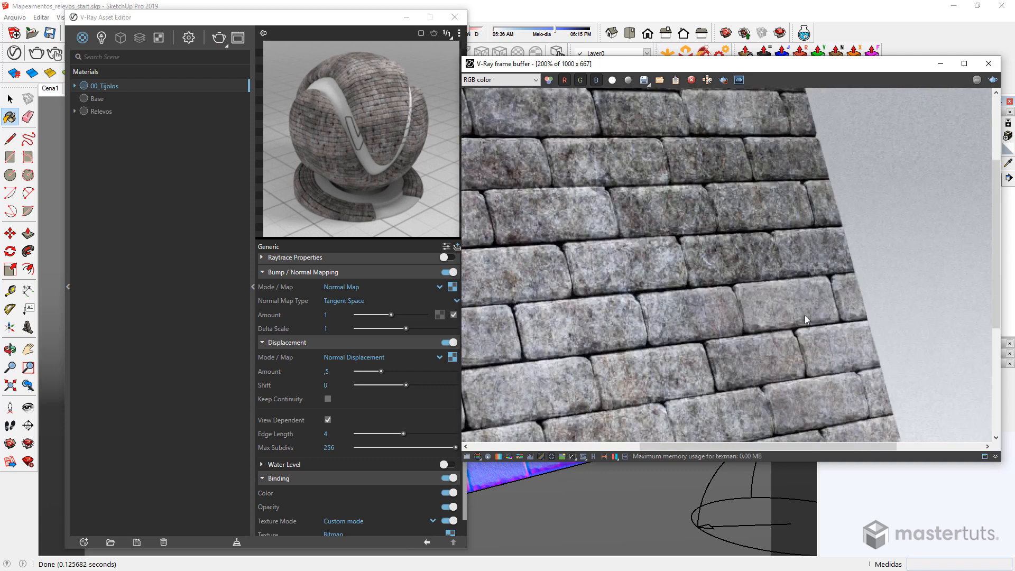
scroll(829, 100, up, 1)
scroll(788, 166, down, 1)
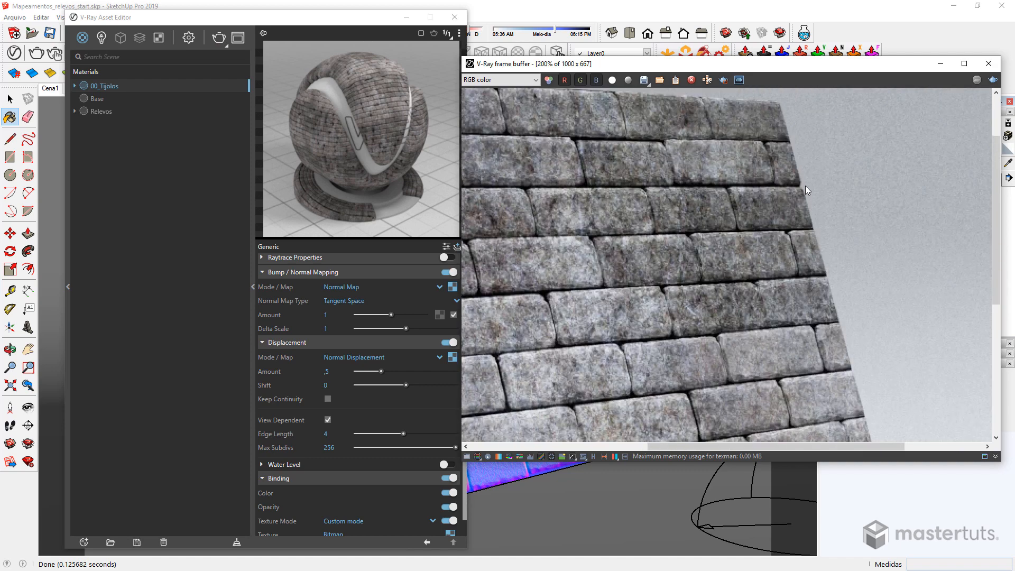
scroll(805, 185, down, 1)
scroll(722, 281, up, 1)
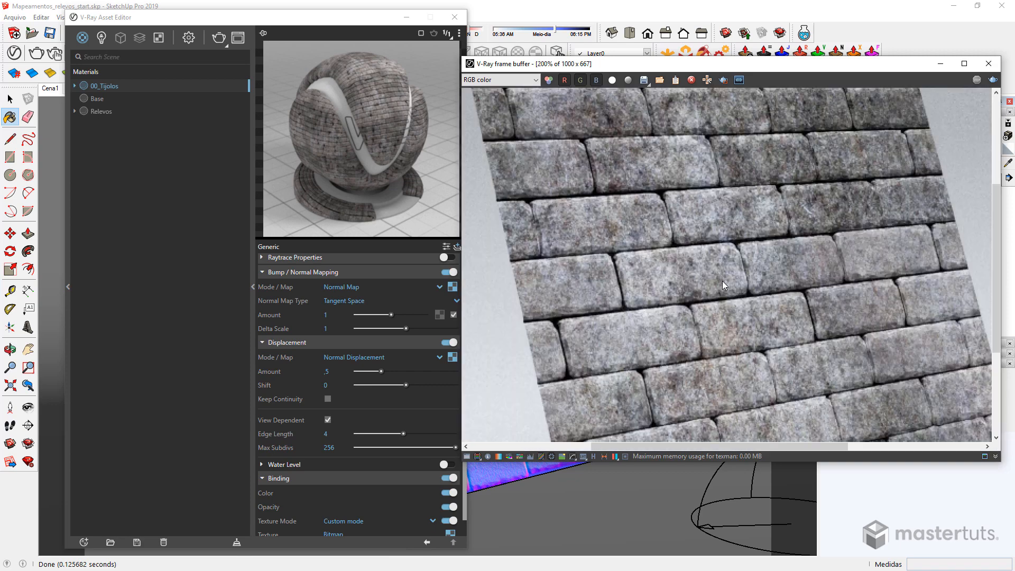
scroll(722, 280, down, 1)
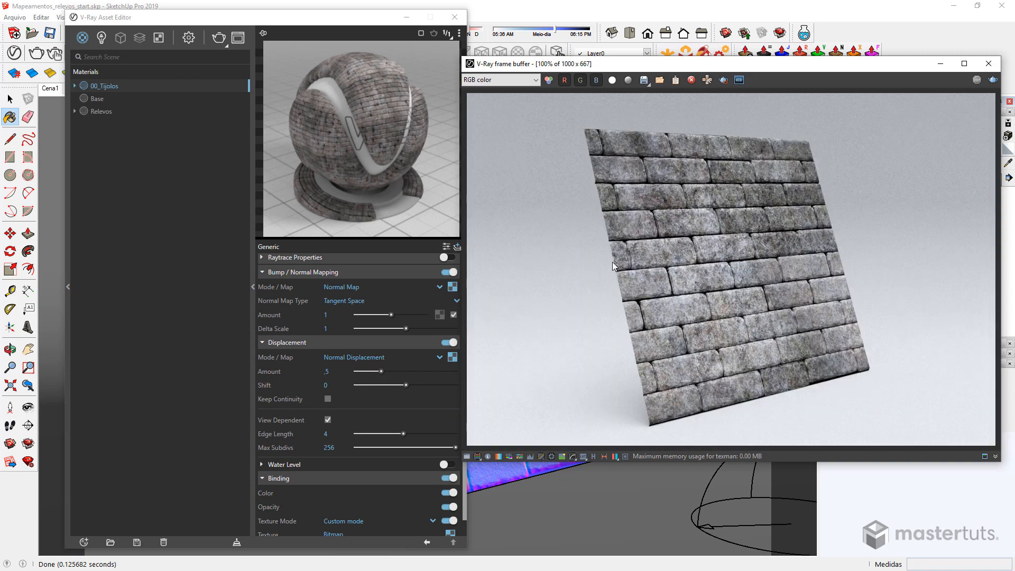
scroll(612, 266, up, 1)
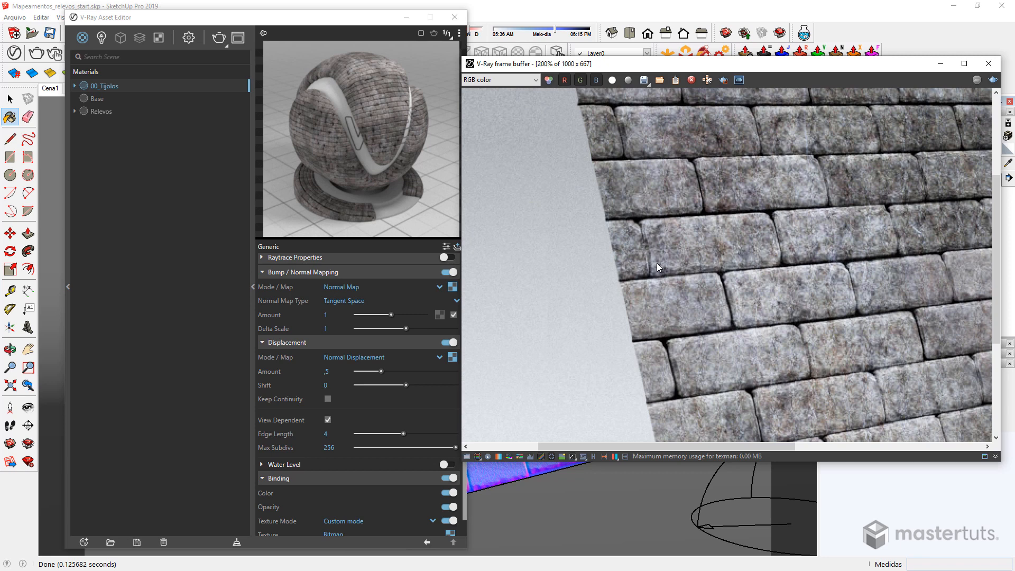
scroll(656, 263, down, 1)
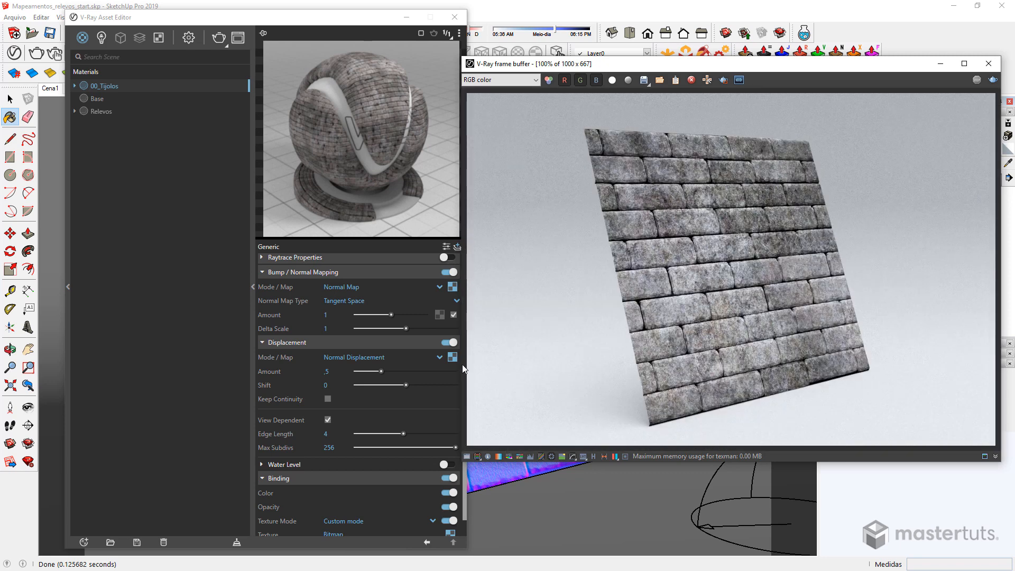
scroll(721, 231, up, 1)
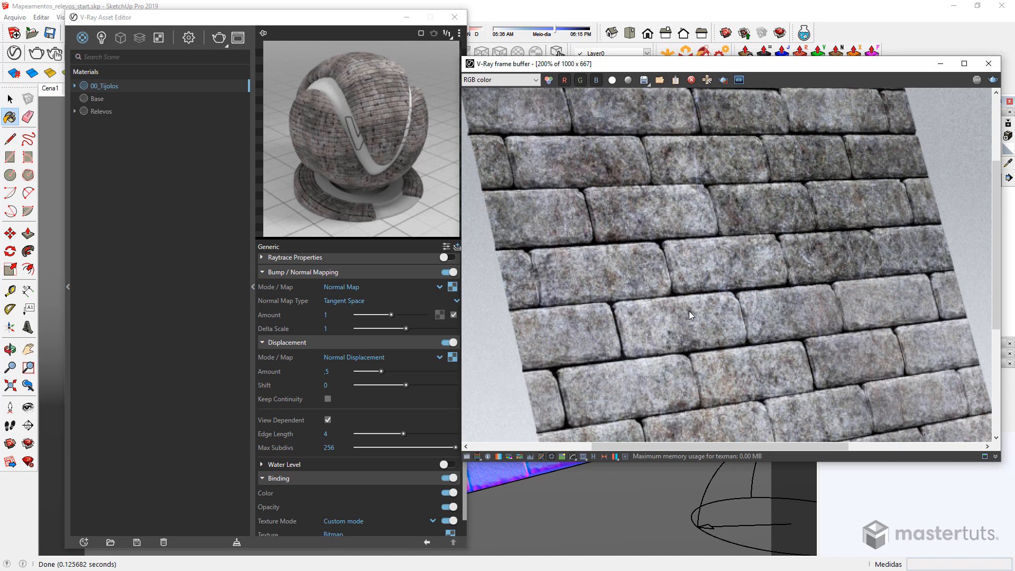
middle_drag(690, 311, 738, 316)
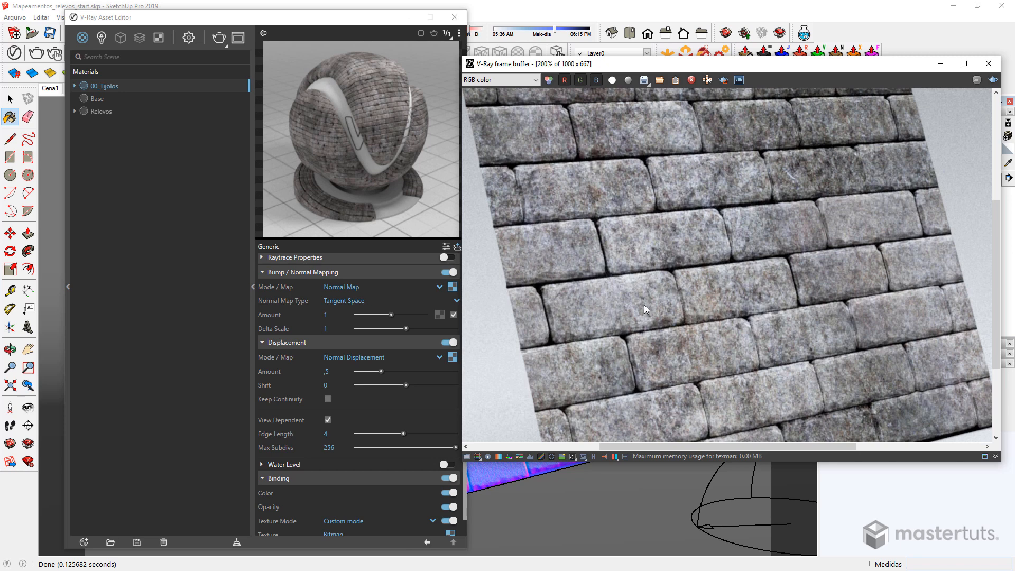
scroll(644, 306, down, 2)
scroll(703, 312, up, 1)
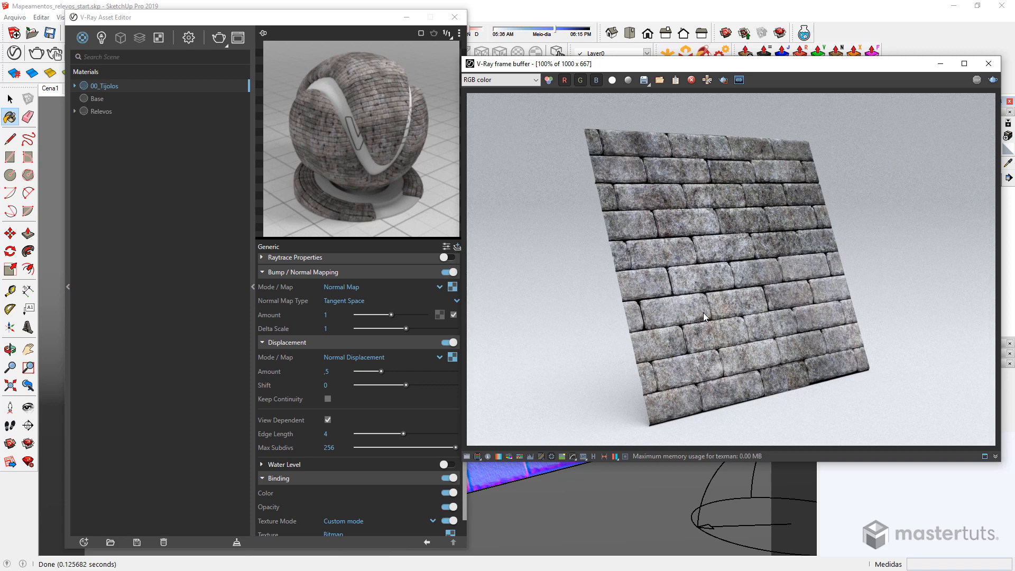
scroll(703, 312, up, 1)
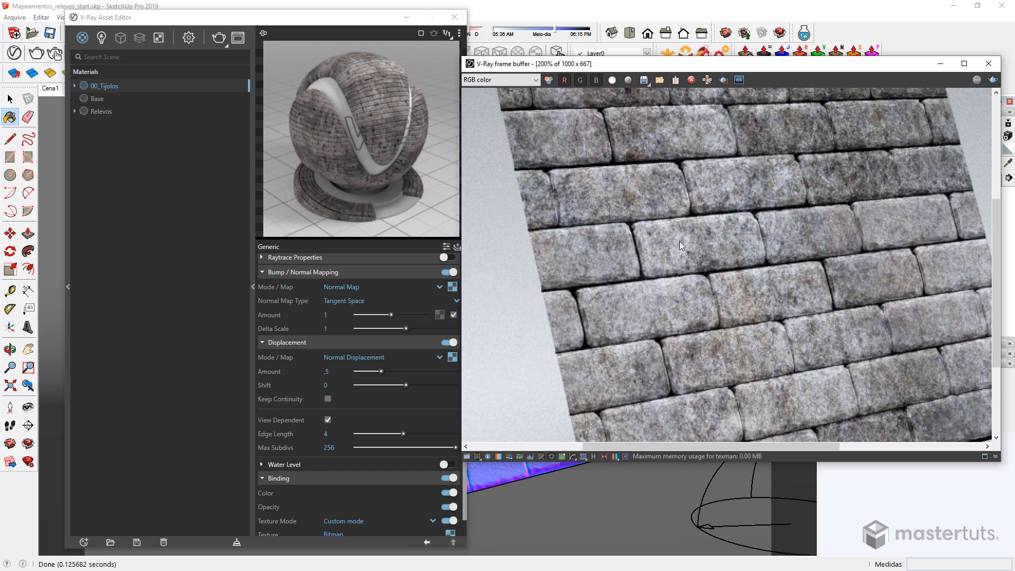
scroll(679, 241, down, 1)
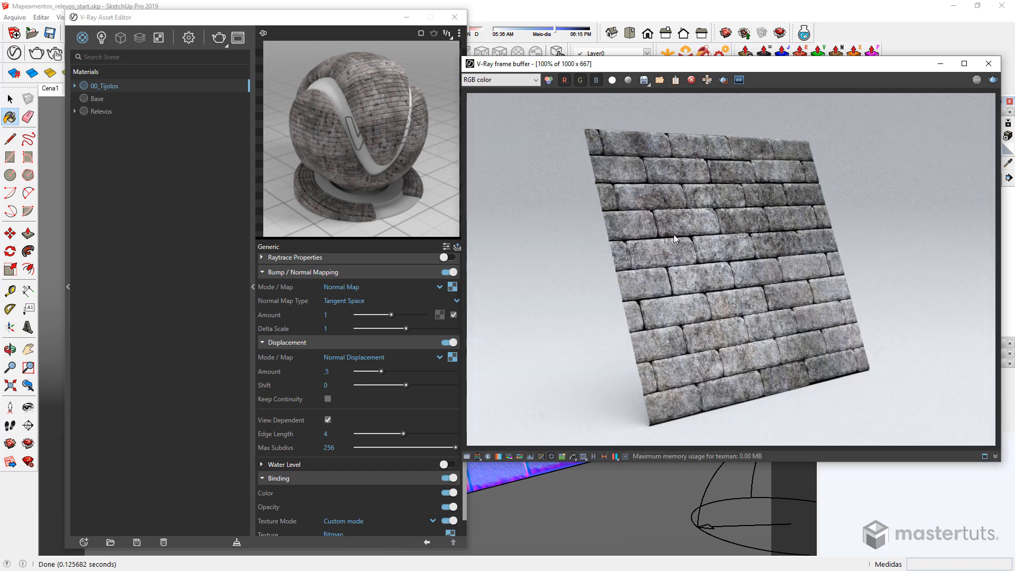